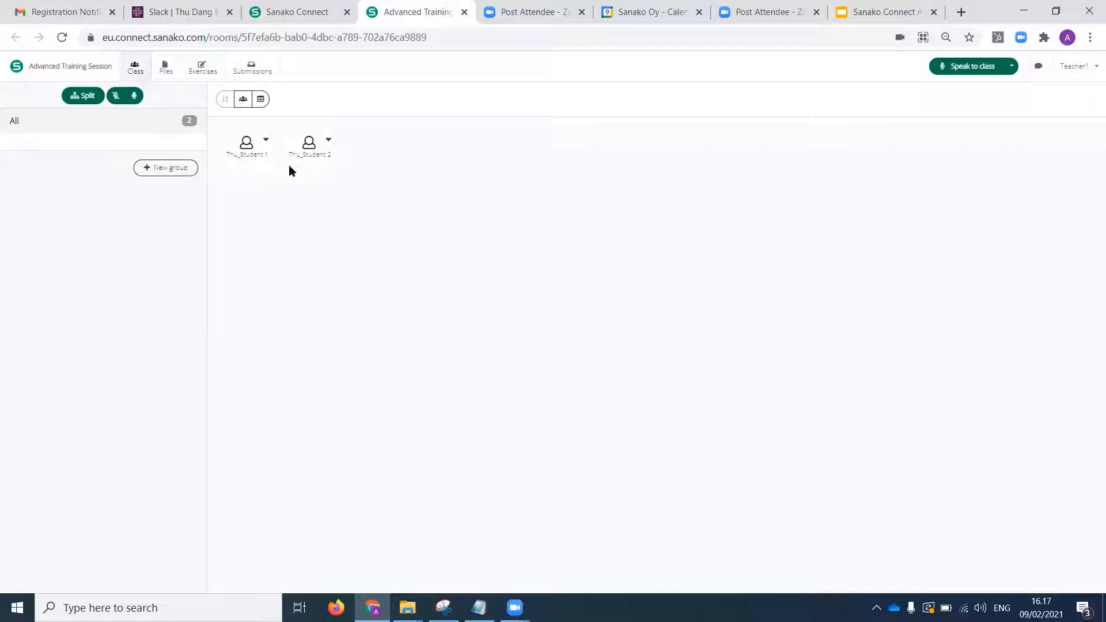
# Share the "Student progress indicators exercise" to the session and check the students' progress indicators in the class view.
pyautogui.click(210, 67)
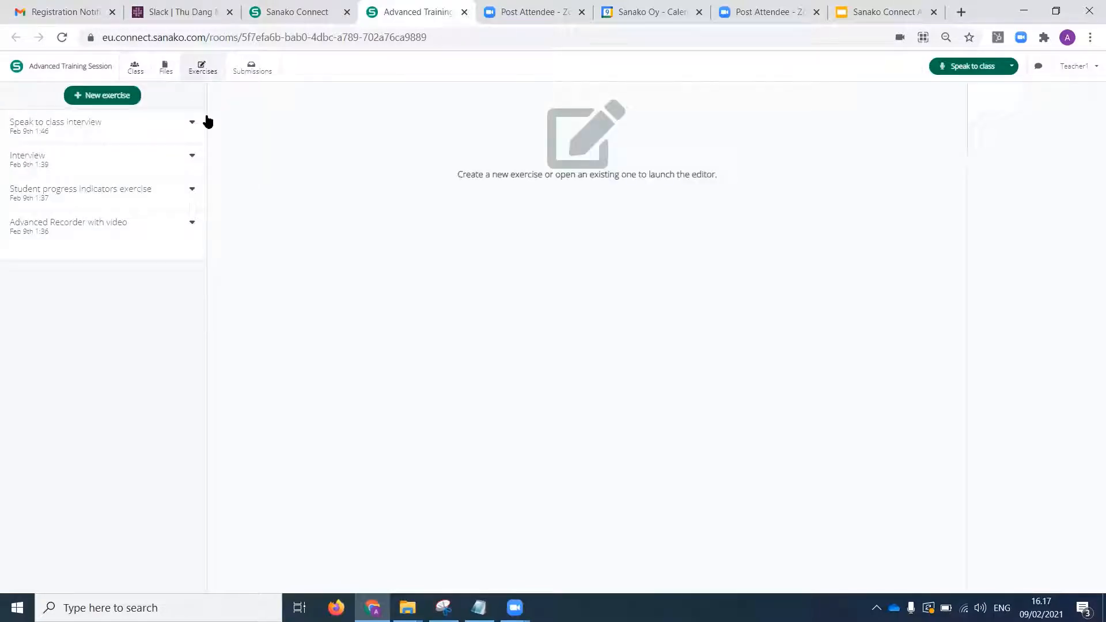
pyautogui.click(192, 189)
pyautogui.click(185, 212)
pyautogui.click(144, 70)
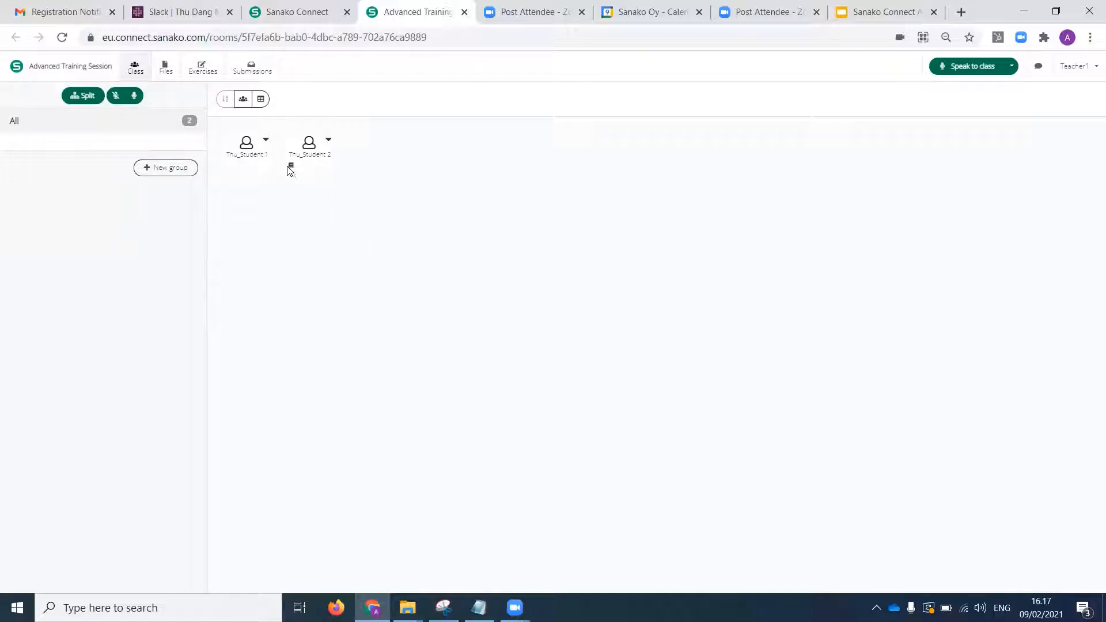
pyautogui.moveTo(291, 171)
# Open the Interview exercise and examine its instructions, Audio Recorder settings and the content and task types that can be added.
pyautogui.click(198, 68)
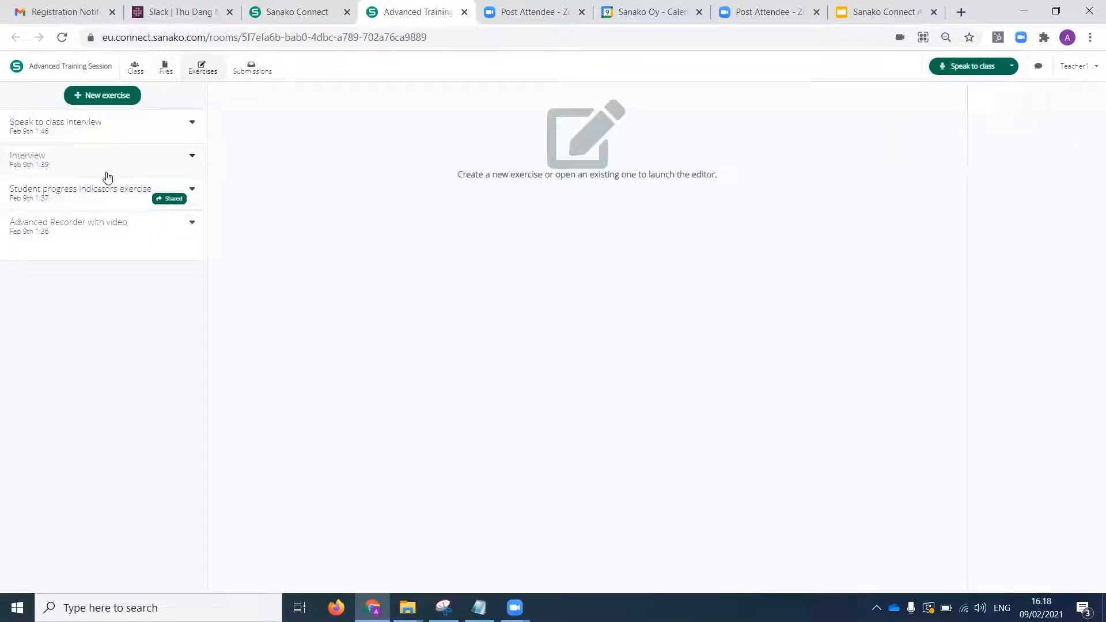
pyautogui.click(110, 156)
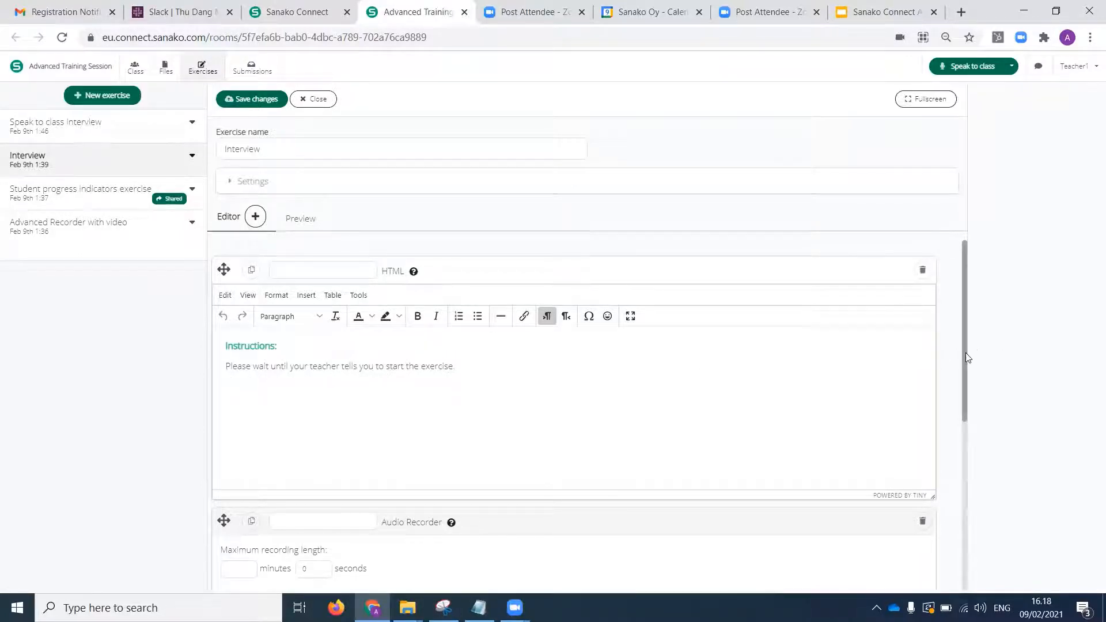
pyautogui.scroll(-2, 970, 381)
pyautogui.scroll(-5, 978, 461)
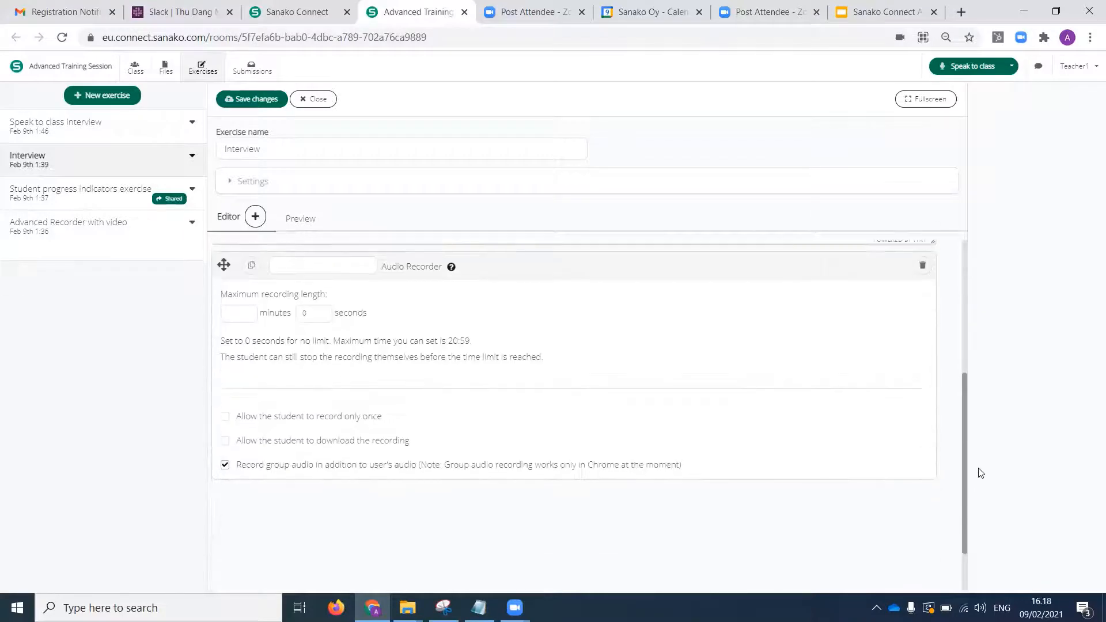
pyautogui.click(256, 216)
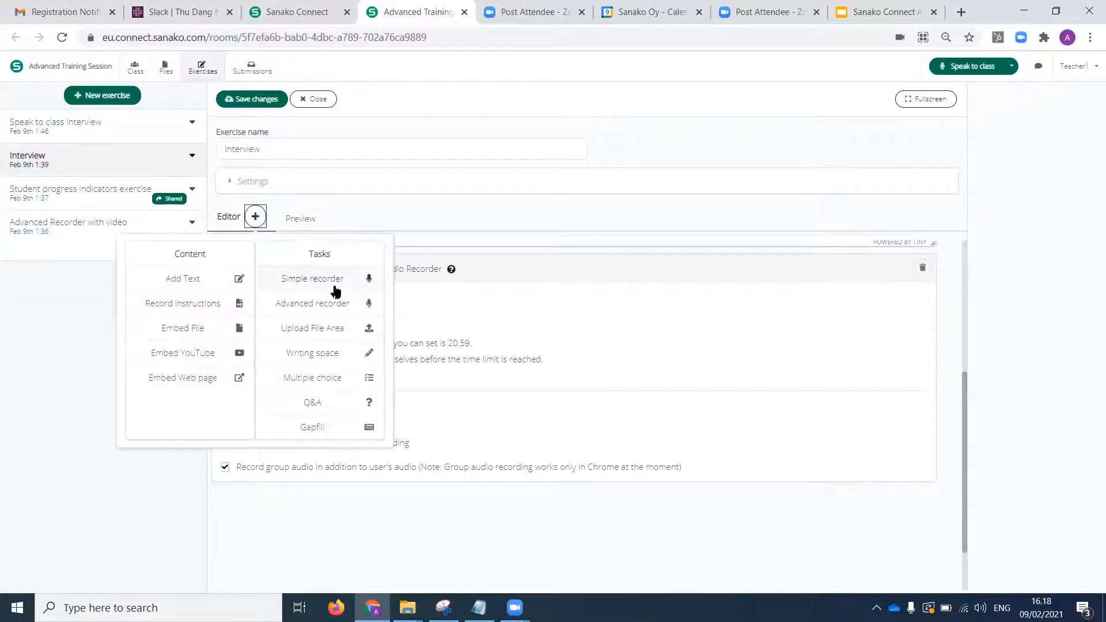
pyautogui.click(255, 217)
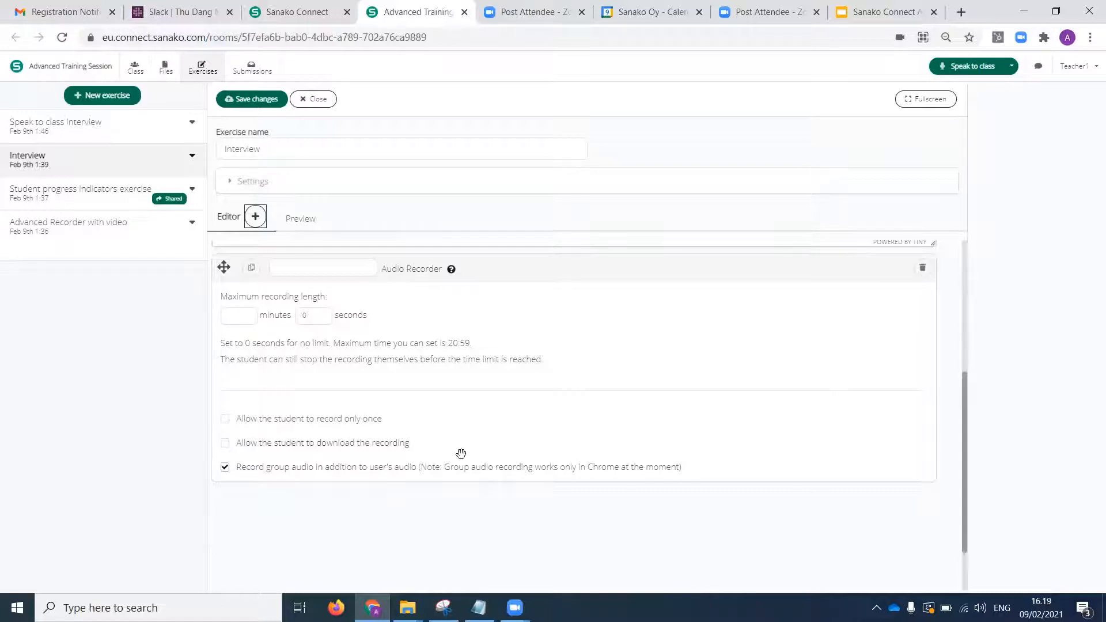
pyautogui.scroll(2, 985, 427)
pyautogui.scroll(-2, 984, 455)
pyautogui.scroll(1, 987, 468)
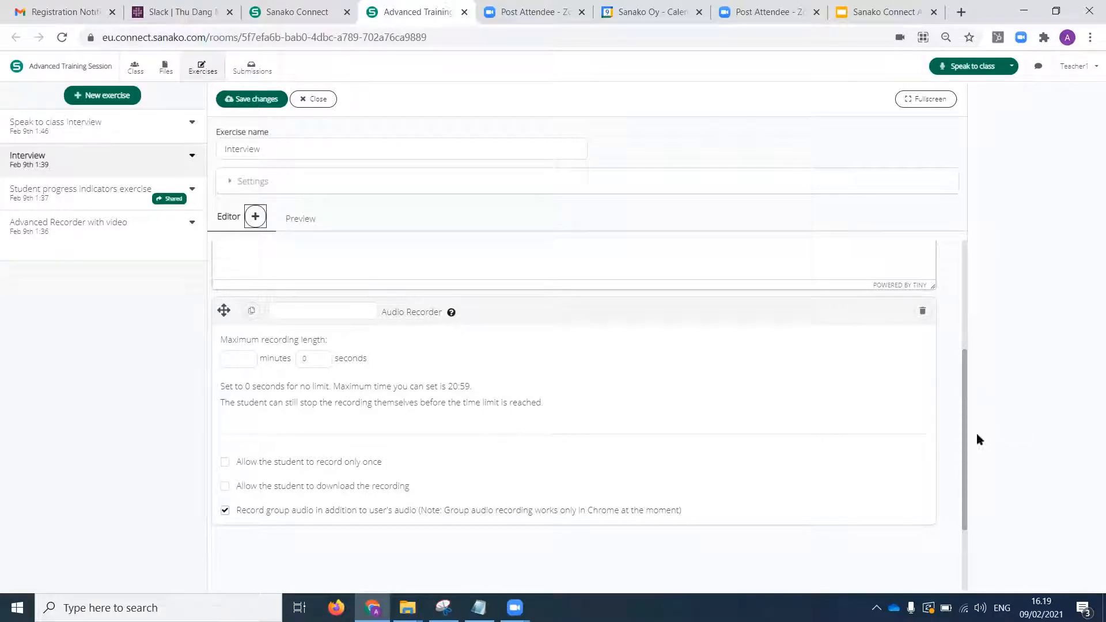
pyautogui.moveTo(964, 447); pyautogui.dragTo(974, 311)
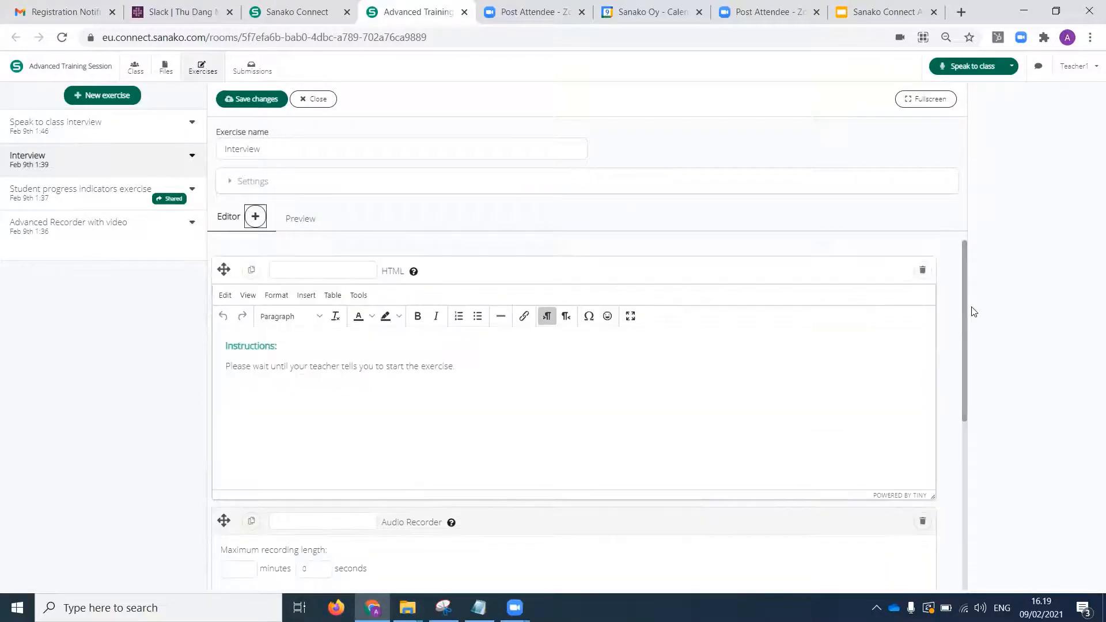
# Share the Interview exercise to the session.
pyautogui.click(136, 67)
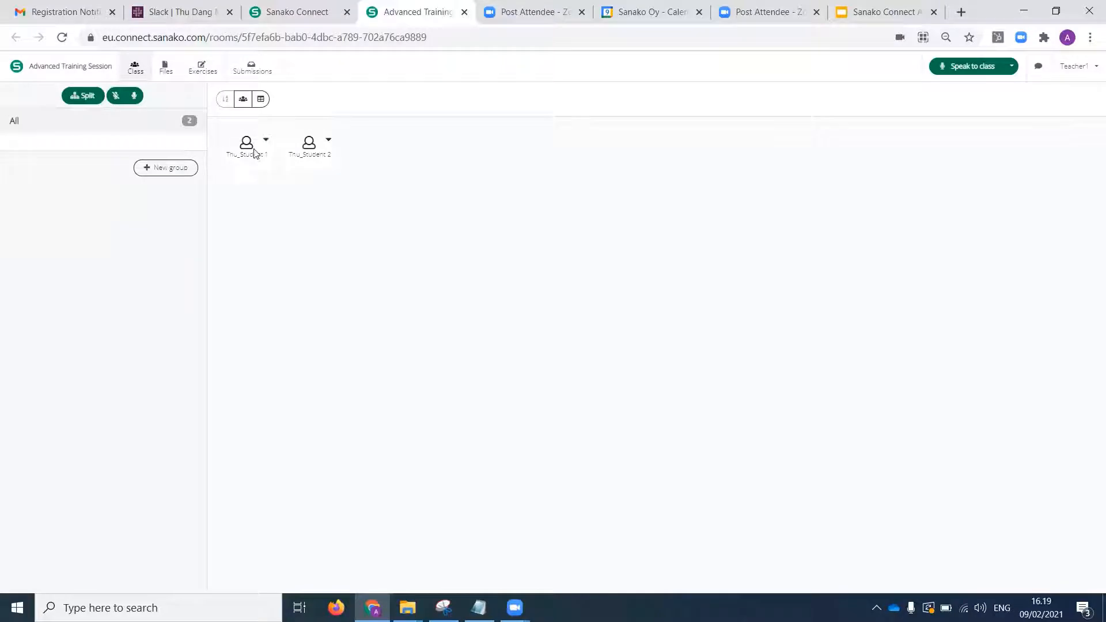
pyautogui.click(204, 66)
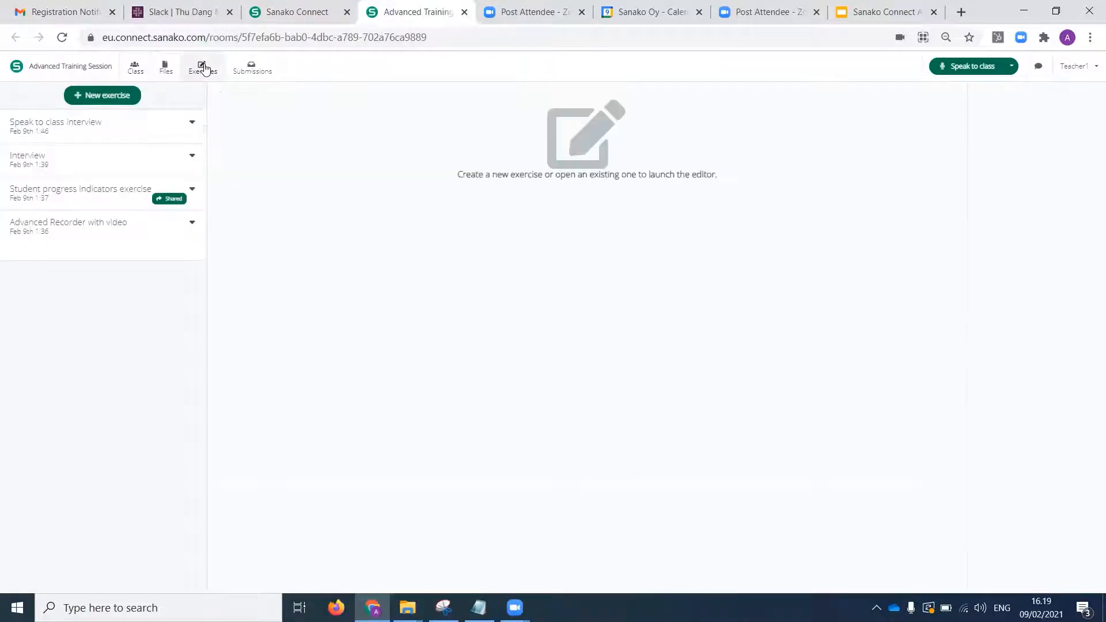
pyautogui.click(193, 156)
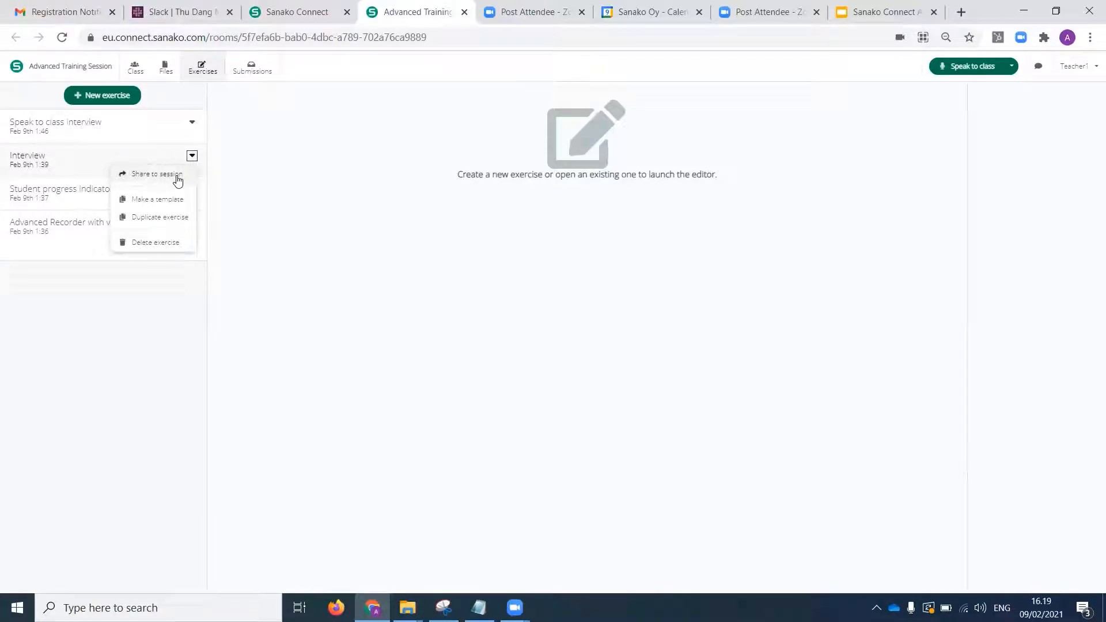
pyautogui.click(177, 176)
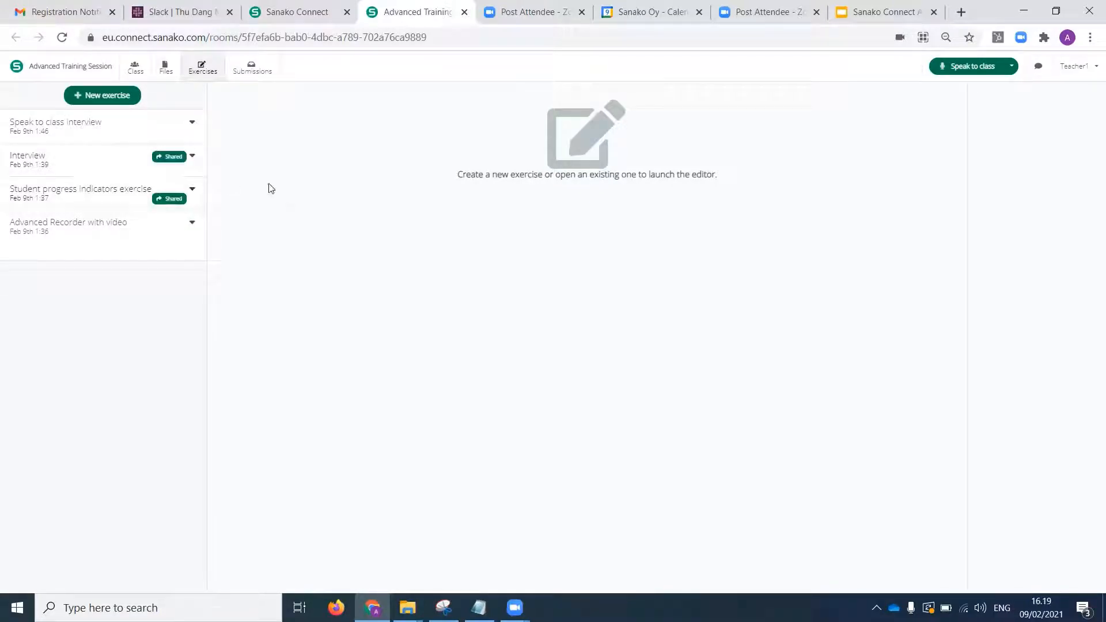
# Start a private conversation with Student 1 from the class view and end it after checking the audio and recording indicators.
pyautogui.click(137, 68)
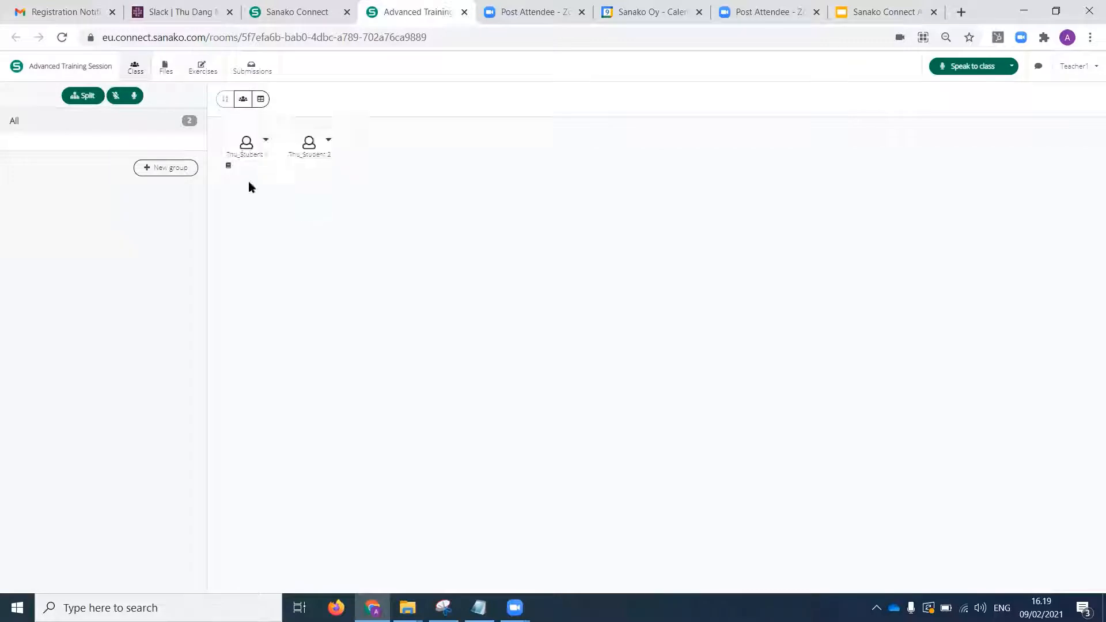
pyautogui.click(267, 142)
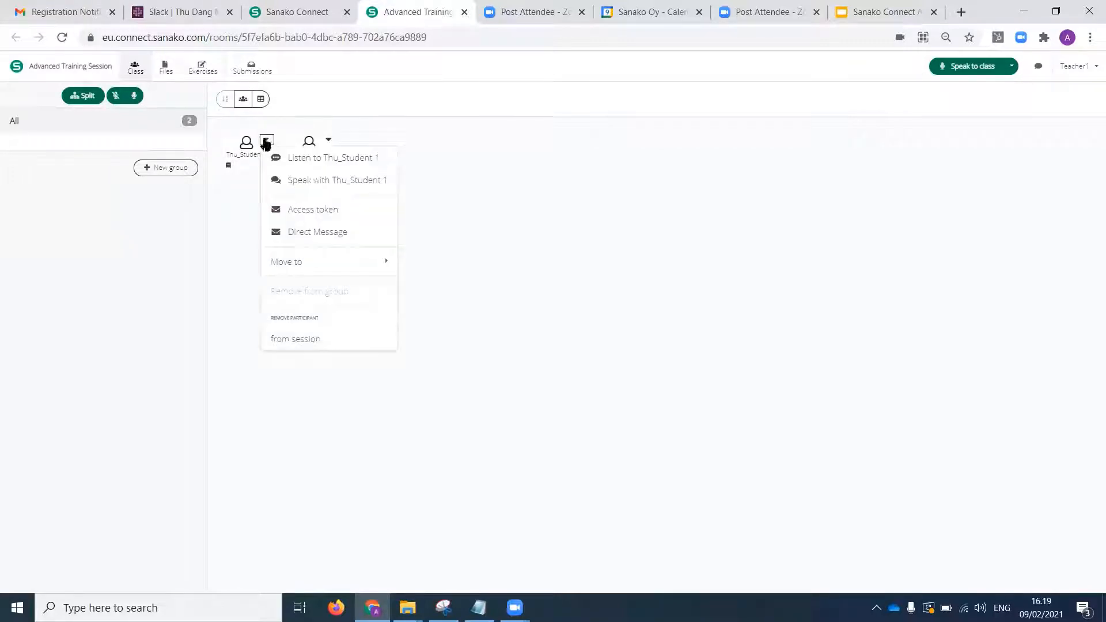
pyautogui.click(316, 181)
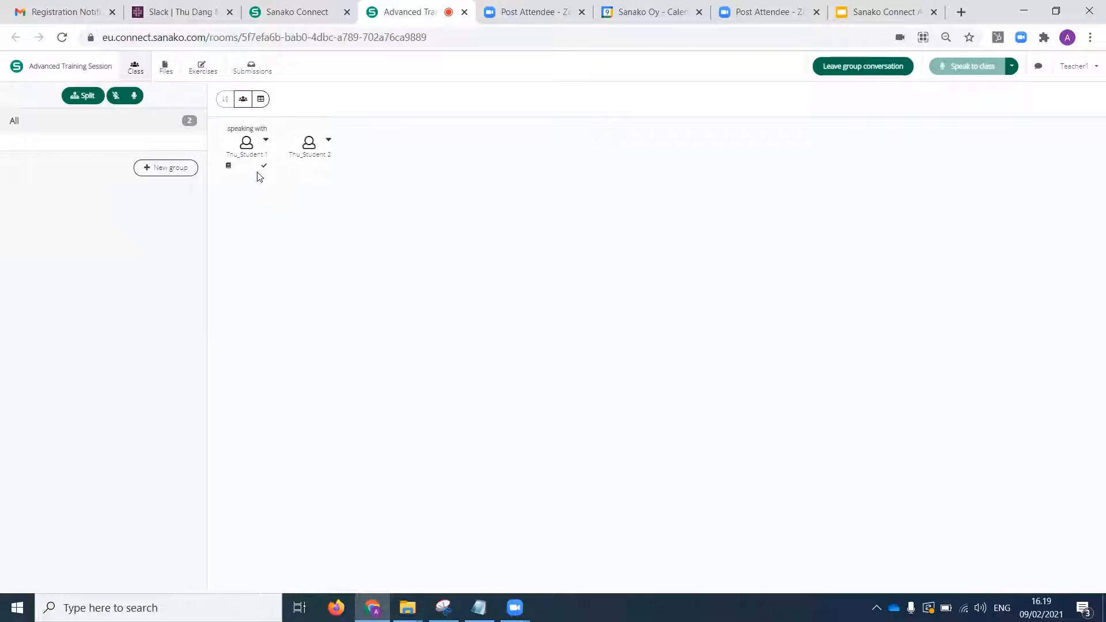
pyautogui.moveTo(263, 165)
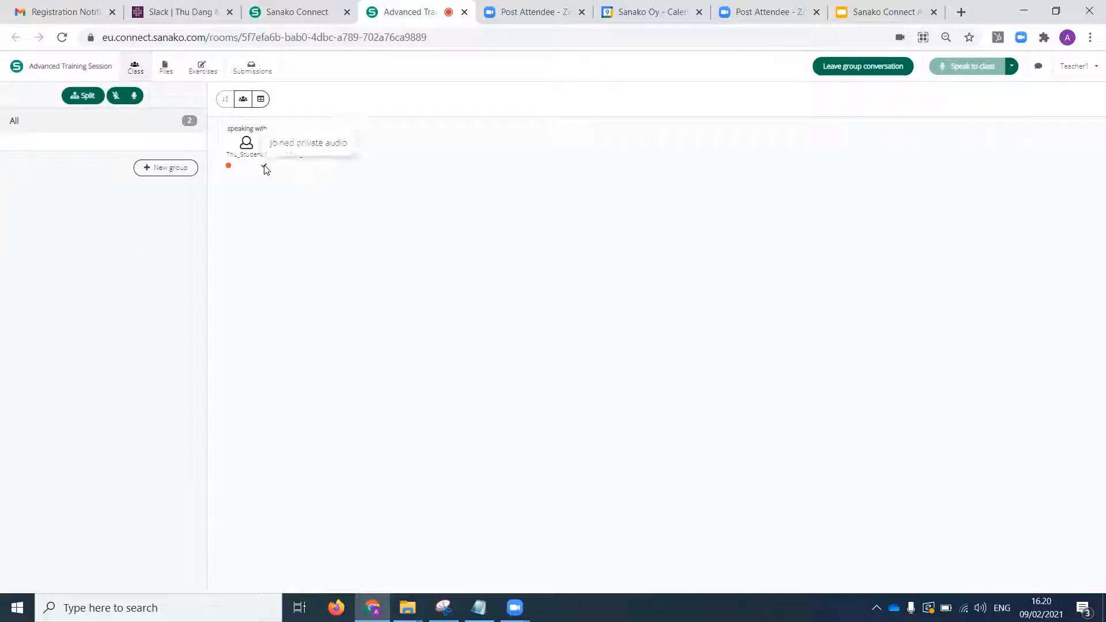
pyautogui.moveTo(229, 167)
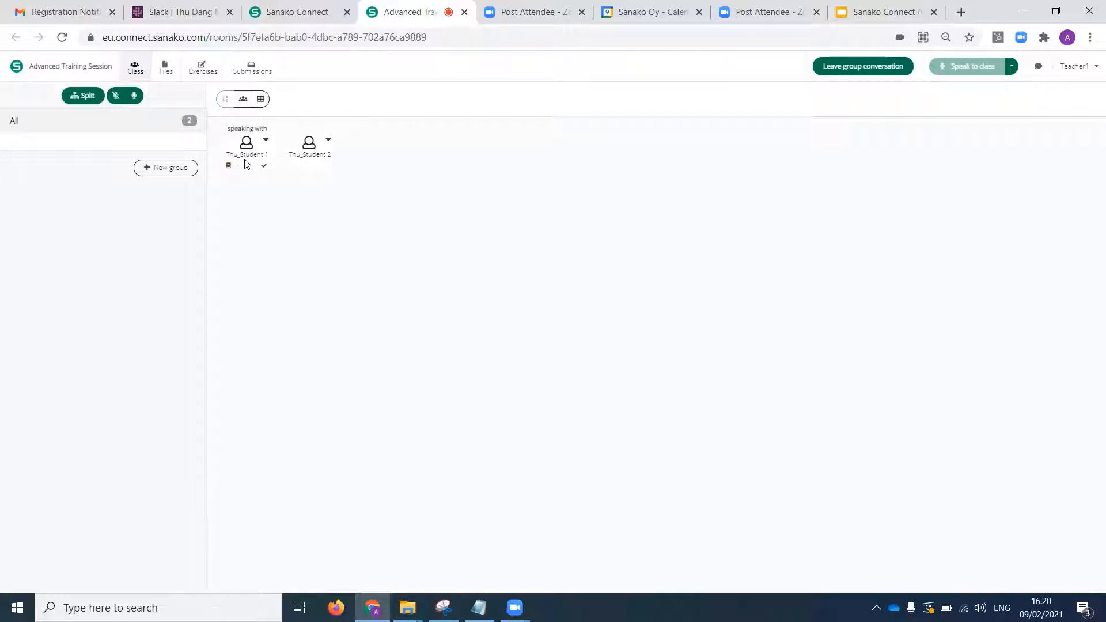
pyautogui.click(267, 142)
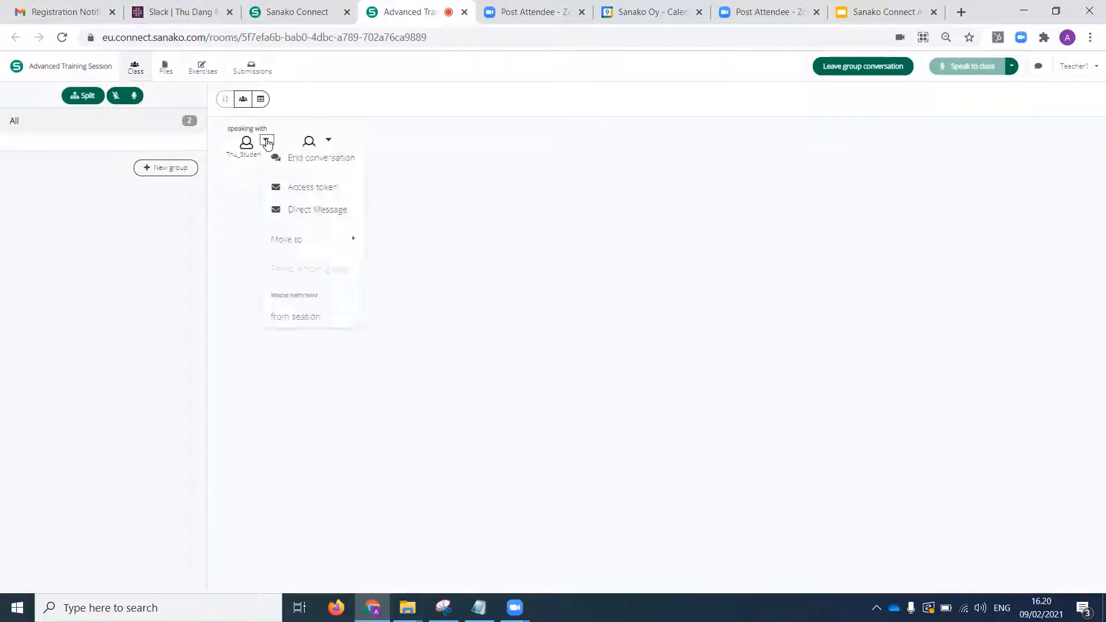
pyautogui.click(312, 165)
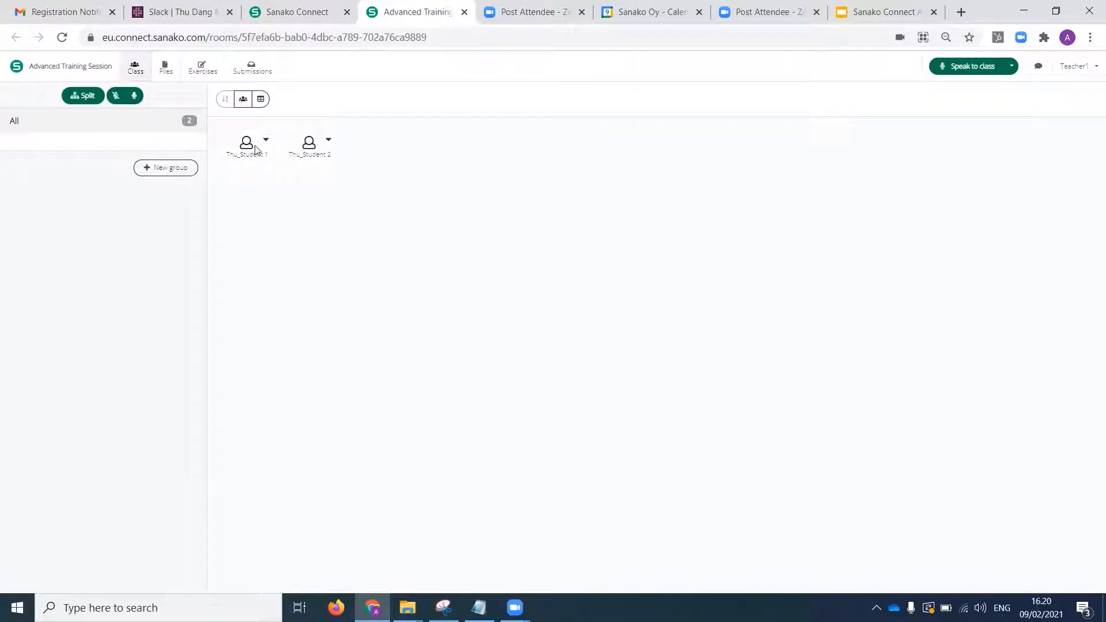
# Open Student 1's submission for the Interview exercise and play back part of the recording.
pyautogui.click(249, 68)
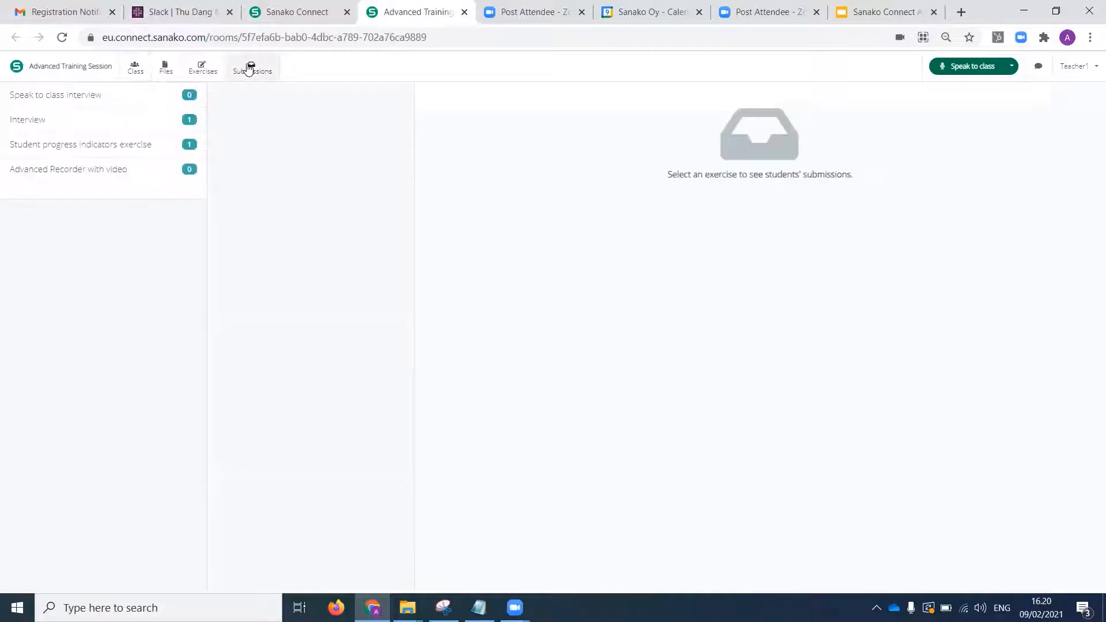
pyautogui.click(139, 120)
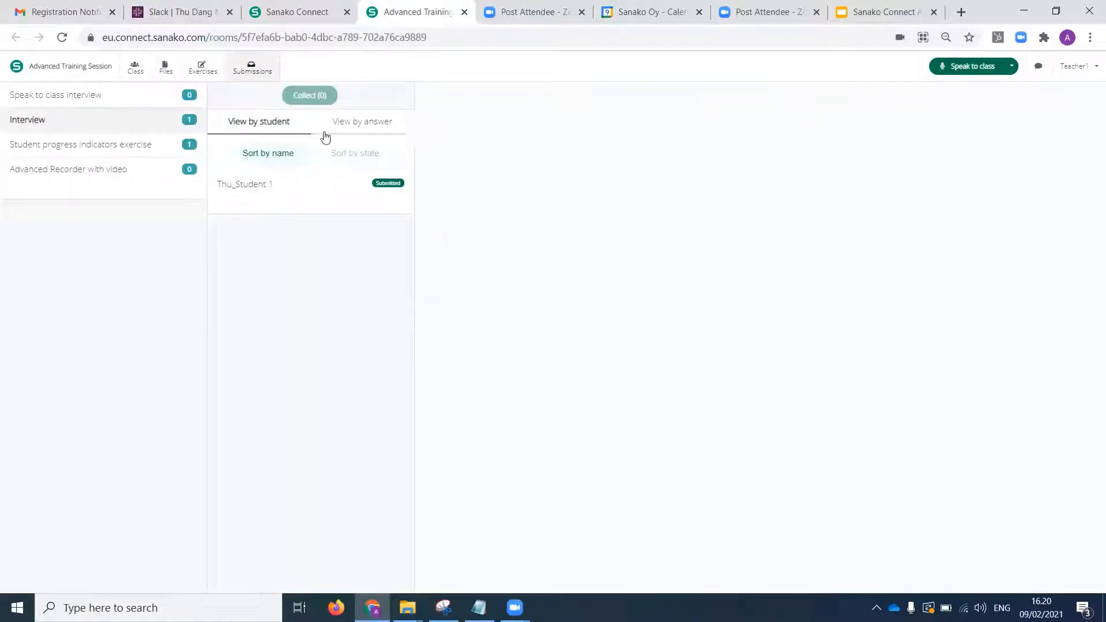
pyautogui.click(270, 185)
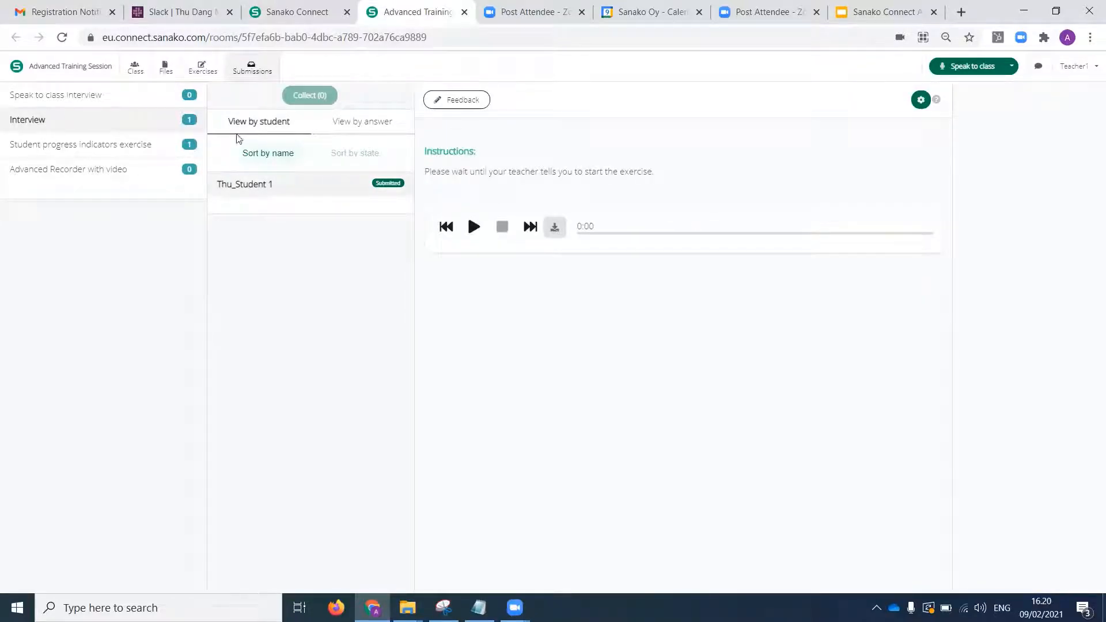
pyautogui.click(474, 228)
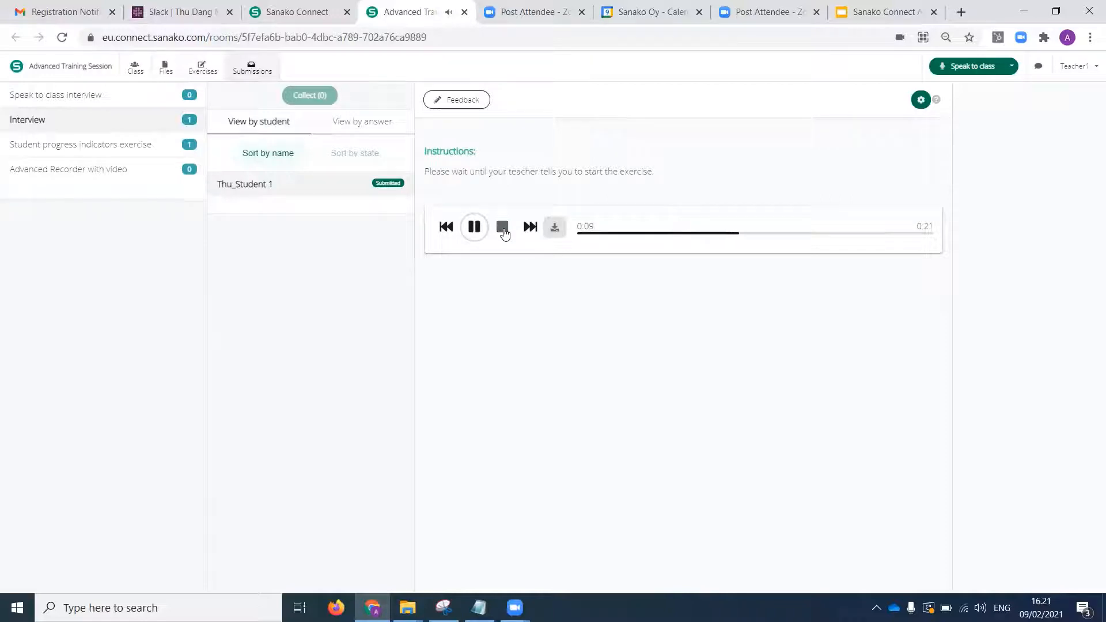
pyautogui.click(502, 227)
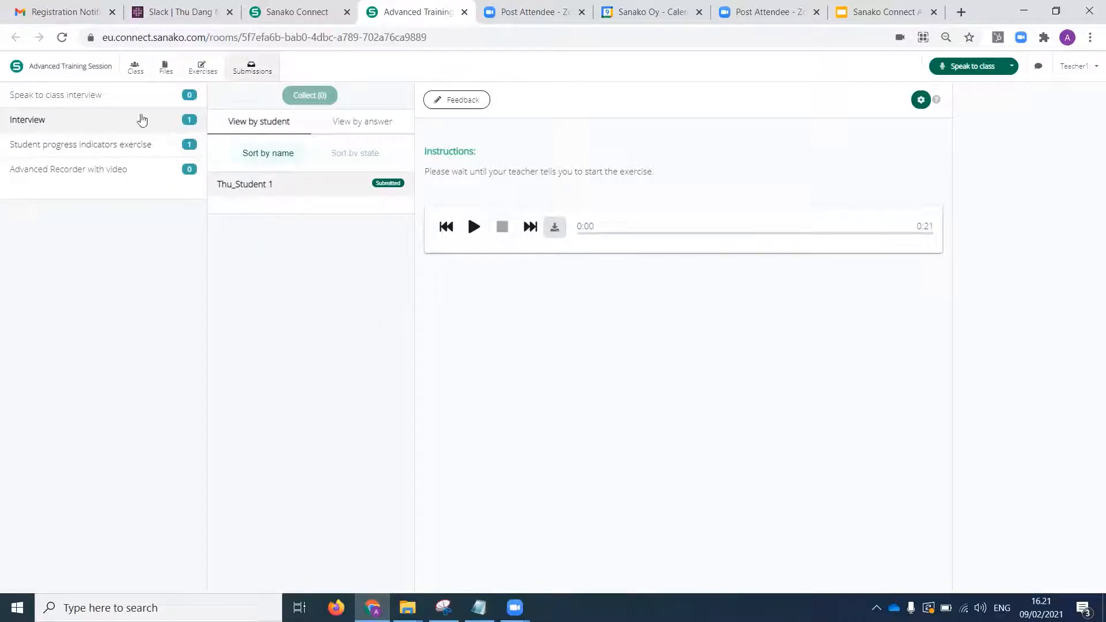
pyautogui.moveTo(165, 127)
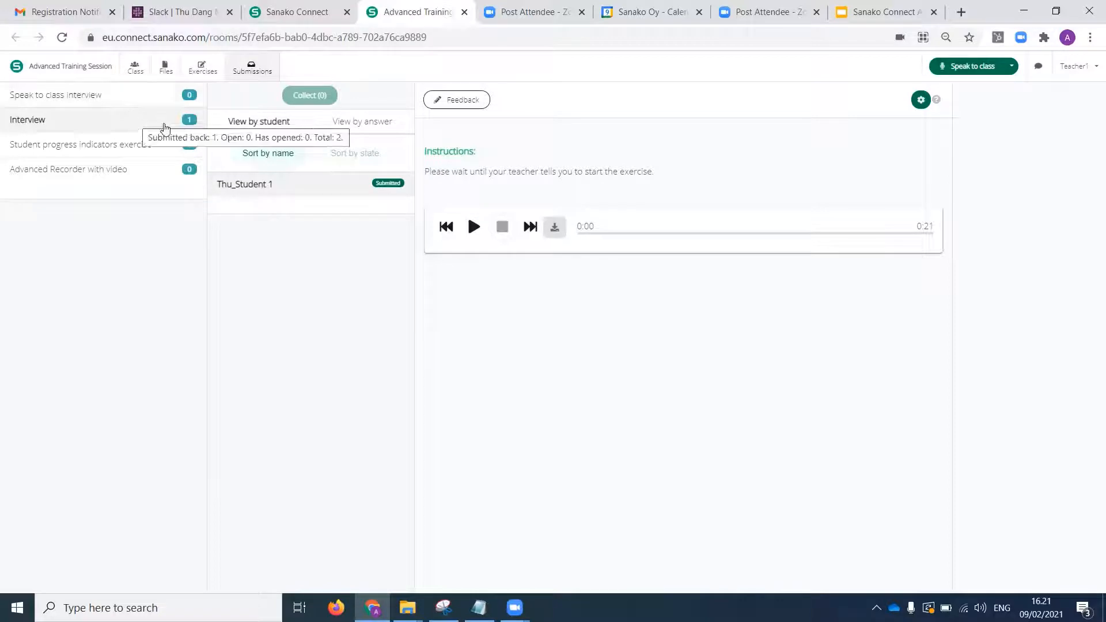
# Stop sharing the Interview exercise to the session.
pyautogui.click(202, 73)
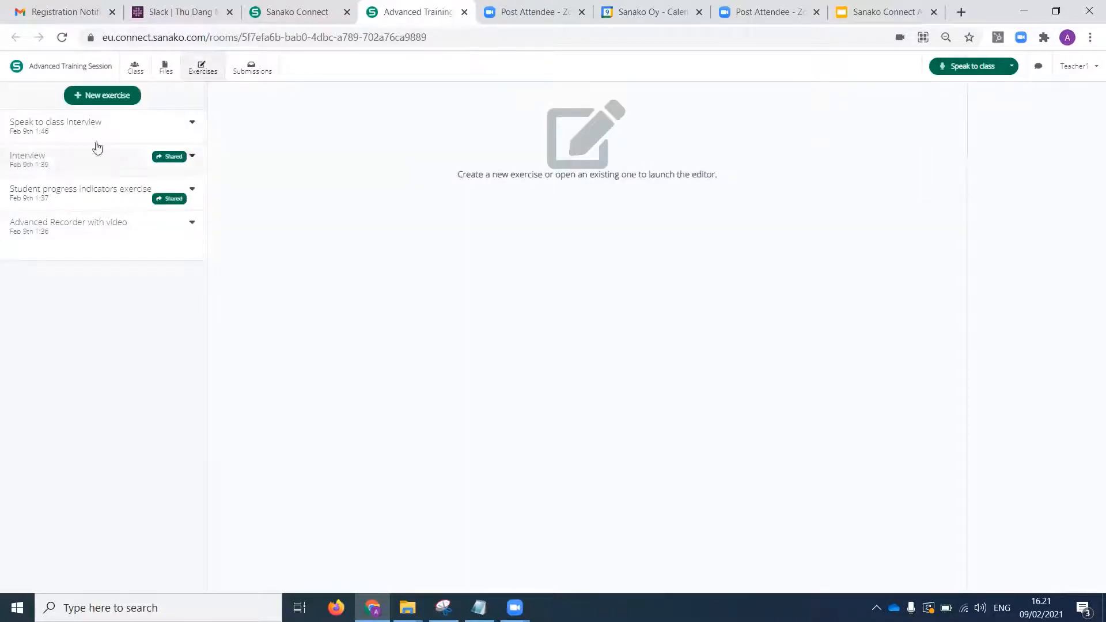
pyautogui.click(192, 156)
pyautogui.click(179, 175)
# Reopen the Interview exercise and review its group audio recording option and the available recorder tasks.
pyautogui.click(123, 155)
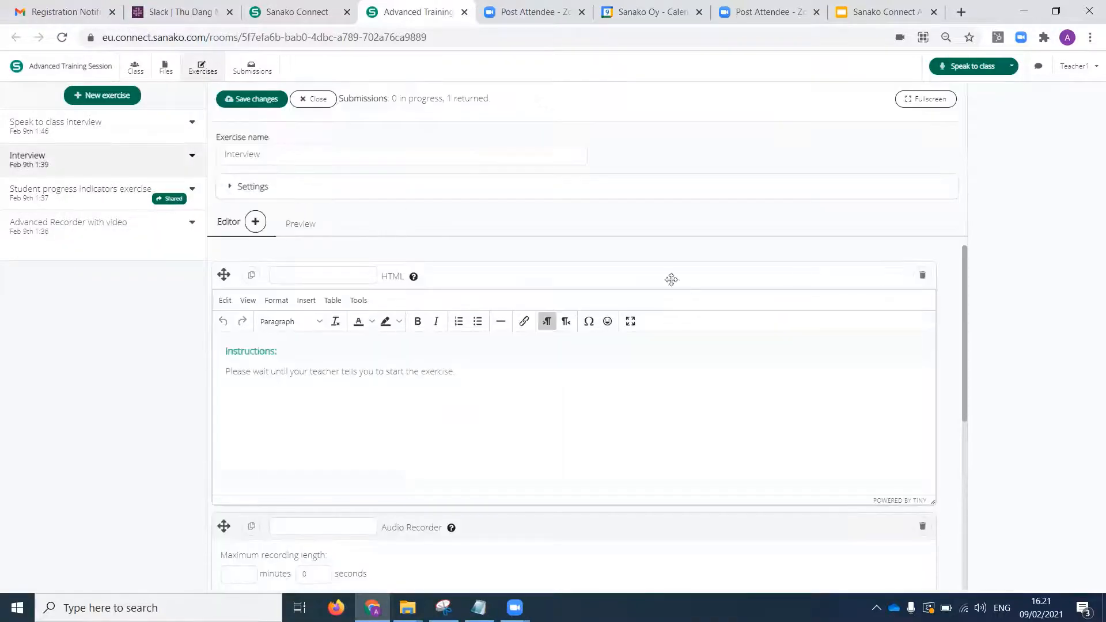
pyautogui.moveTo(963, 315); pyautogui.dragTo(969, 449)
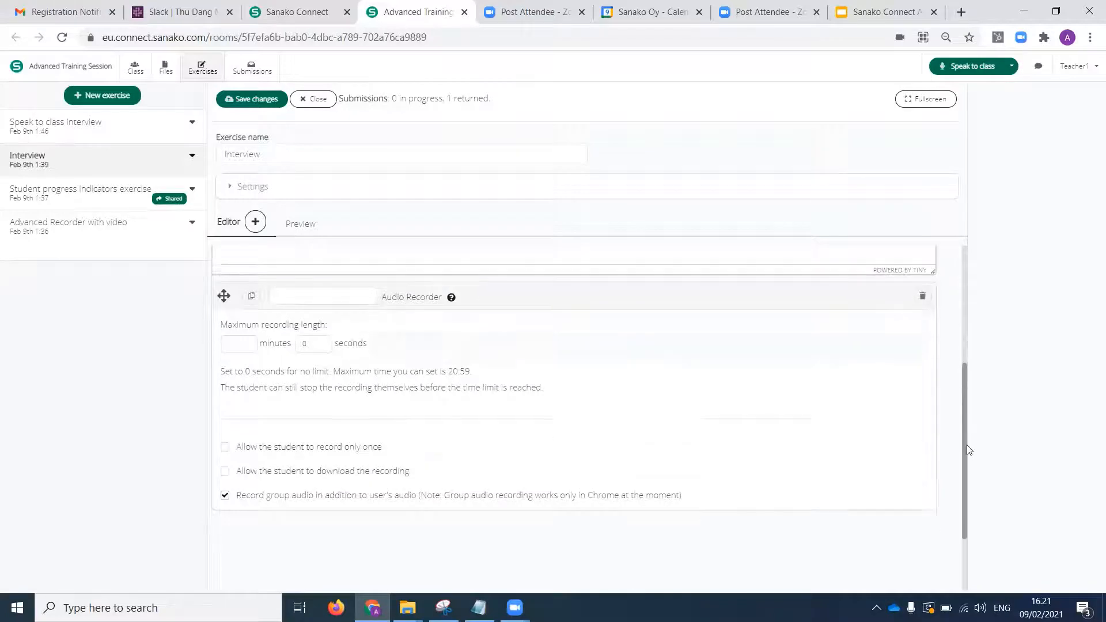
pyautogui.click(258, 224)
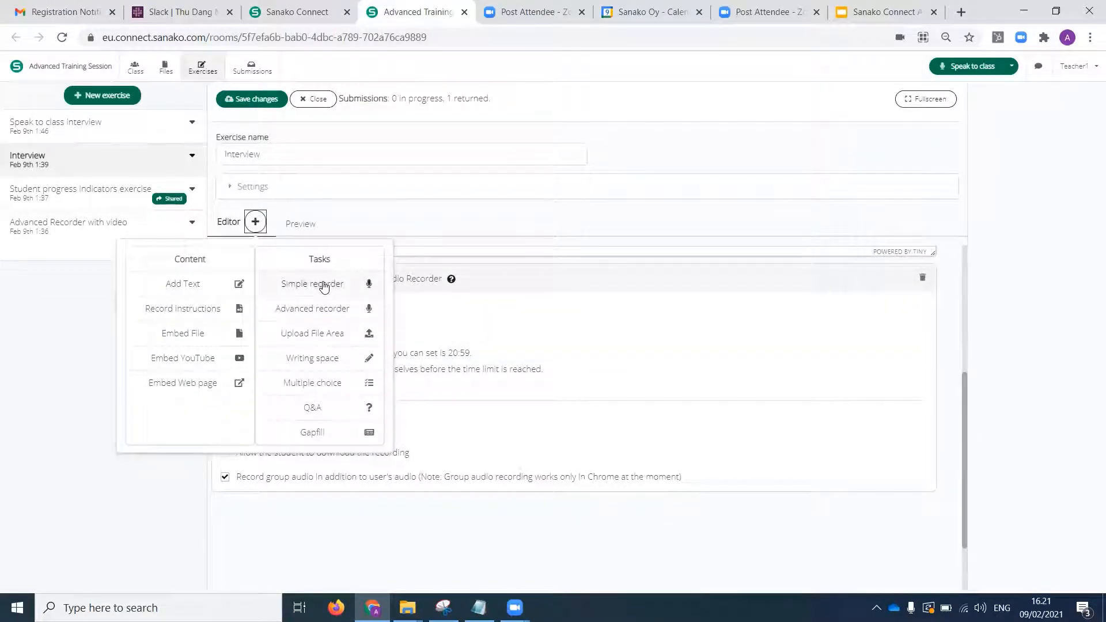
pyautogui.click(619, 340)
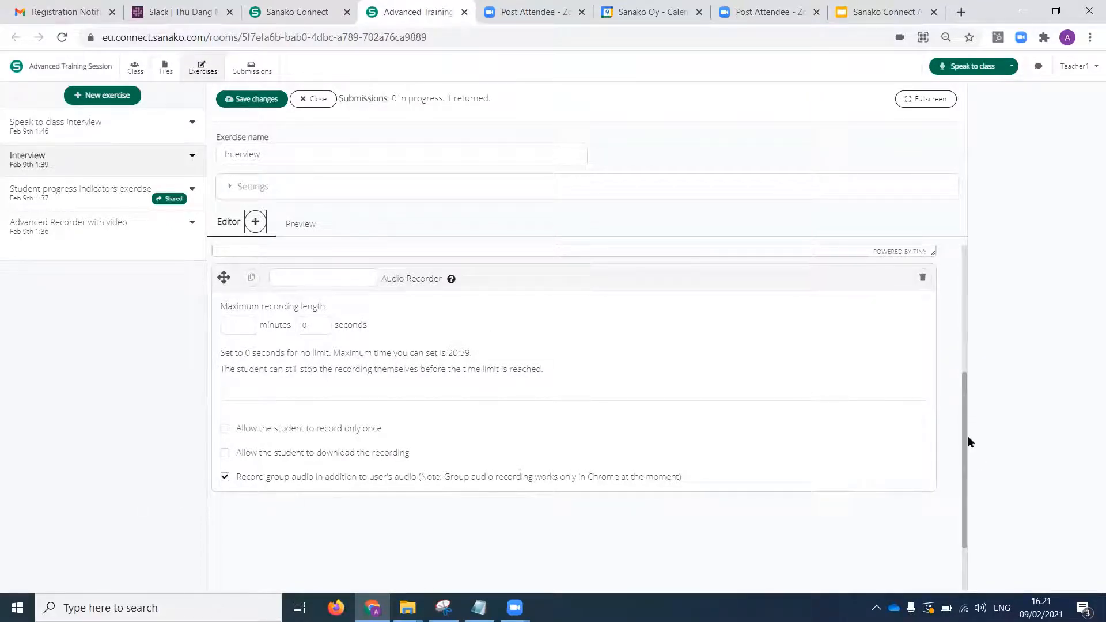
pyautogui.moveTo(964, 443); pyautogui.dragTo(980, 294)
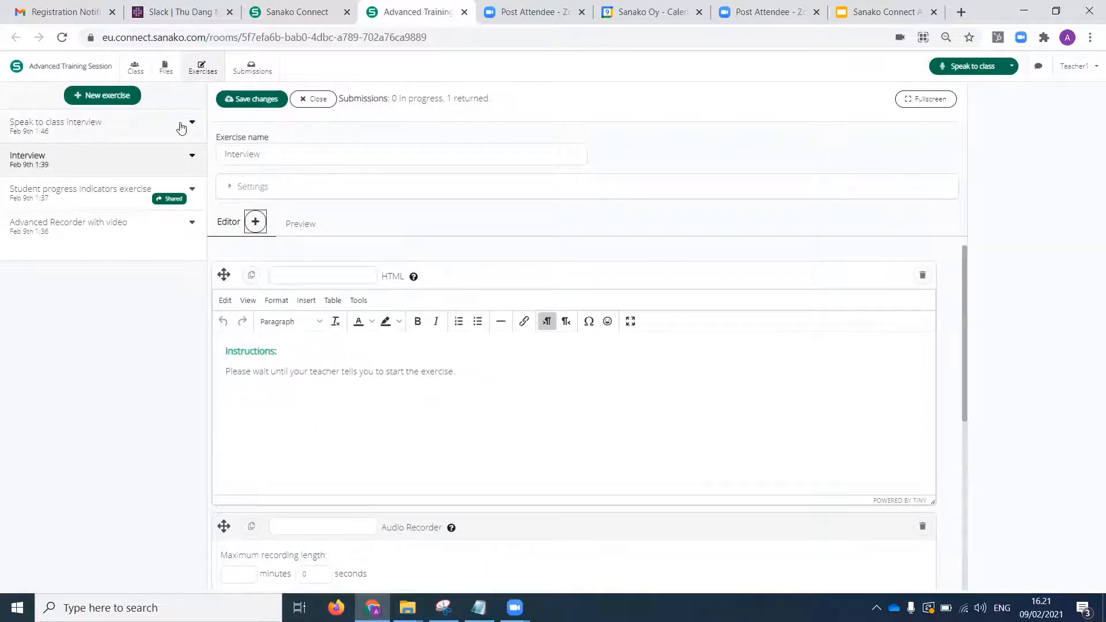
# Display Student 1's Interview submission again with its recording player.
pyautogui.click(251, 72)
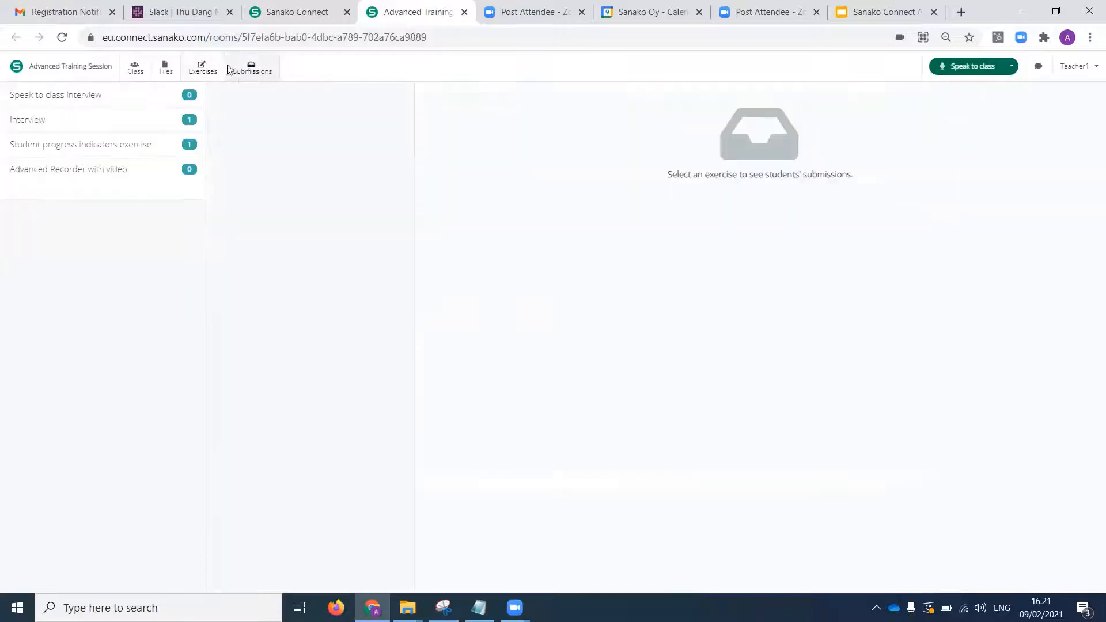
pyautogui.click(140, 128)
pyautogui.click(294, 191)
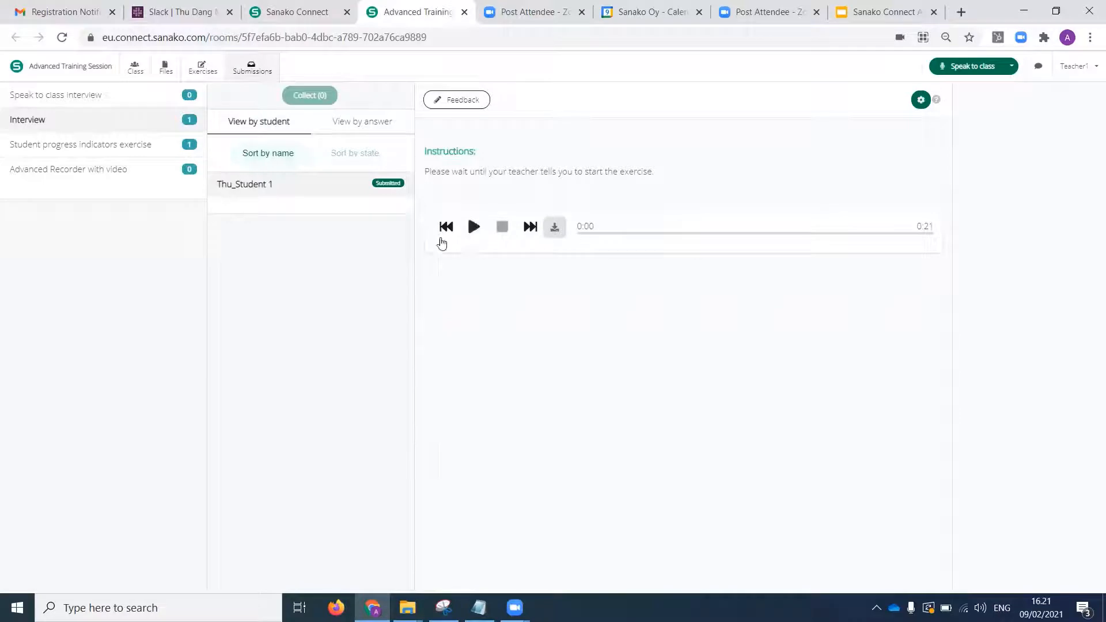
# Open the Speak to class interview exercise and review its group audio recording option and the tasks that can be added.
pyautogui.click(137, 68)
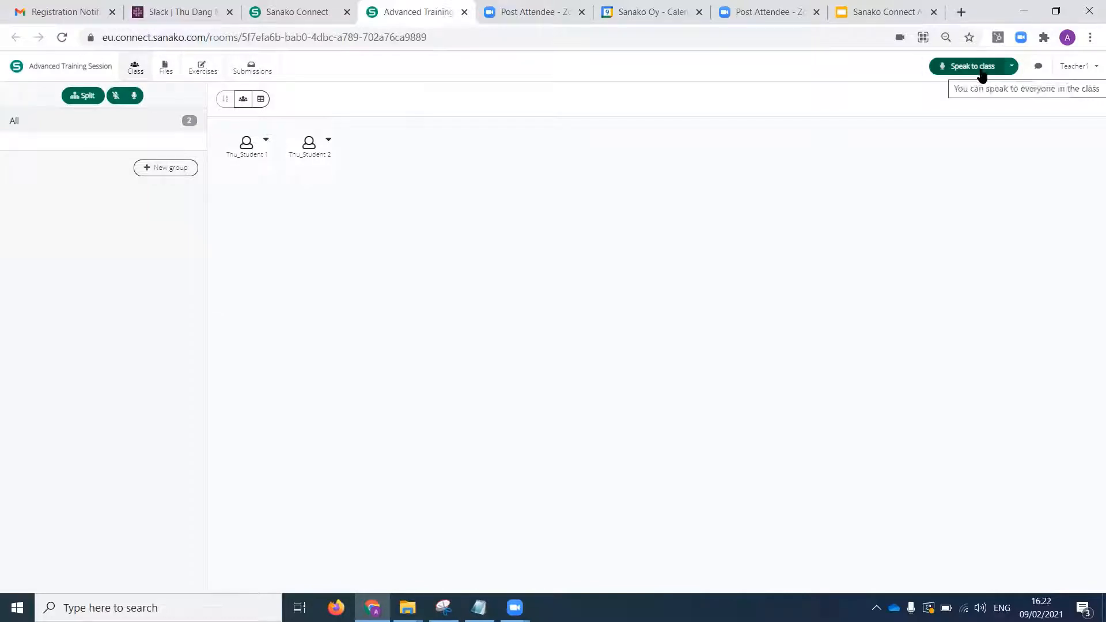
pyautogui.click(201, 68)
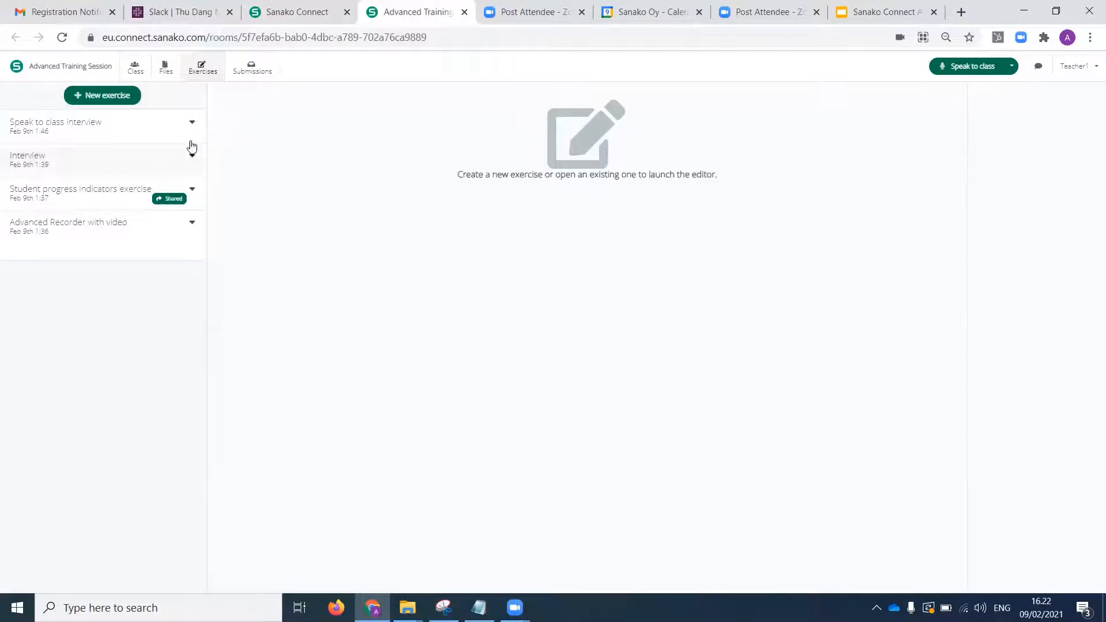
pyautogui.click(160, 120)
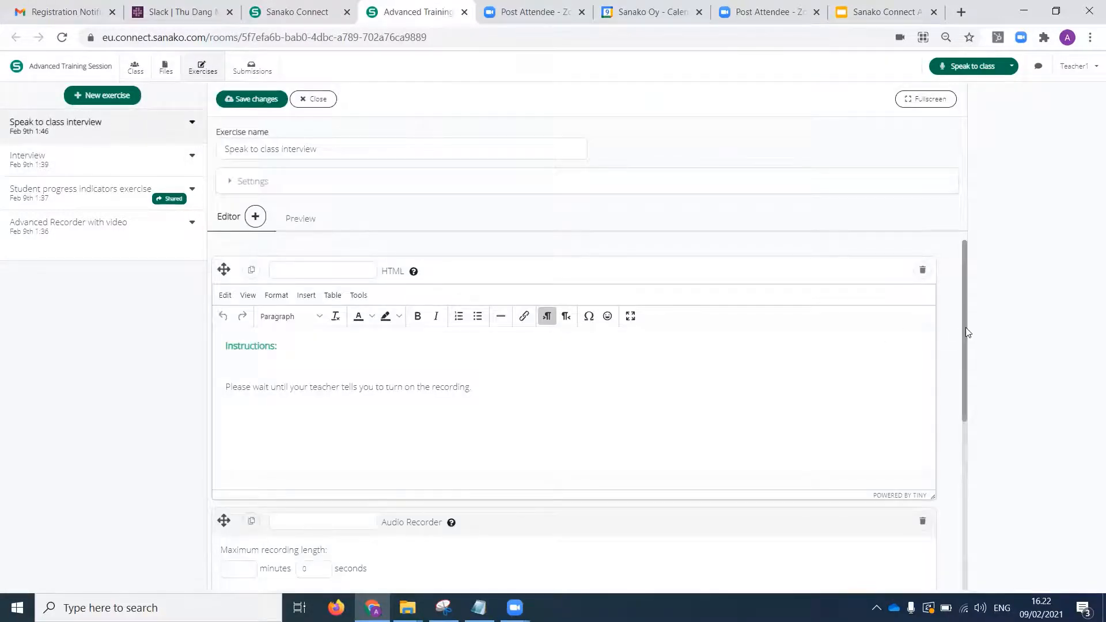
pyautogui.moveTo(965, 327); pyautogui.dragTo(979, 472)
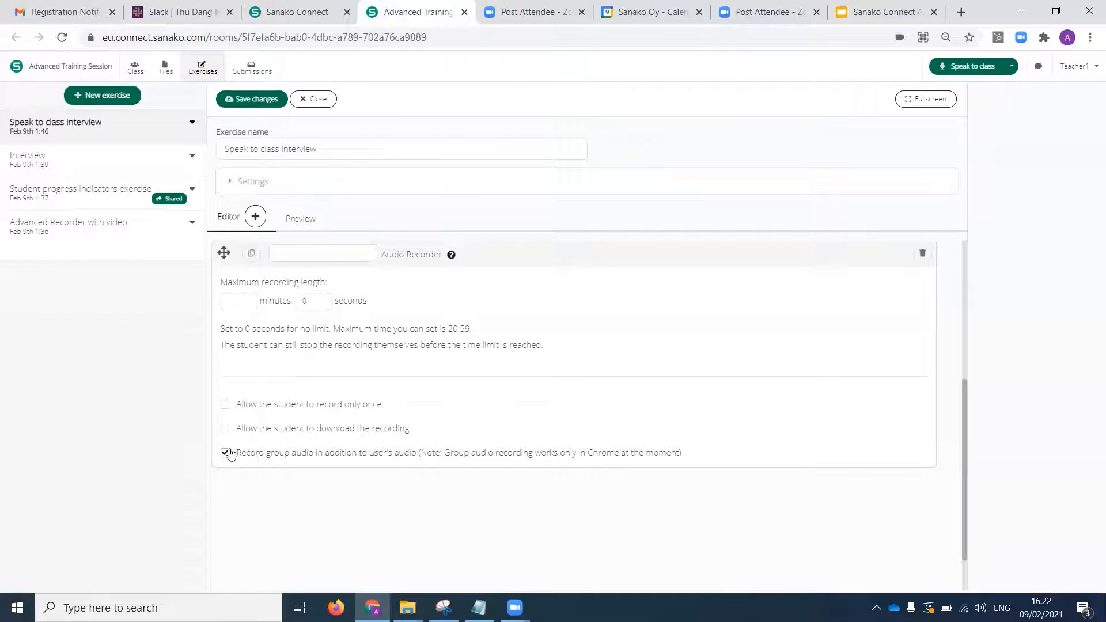
pyautogui.click(255, 220)
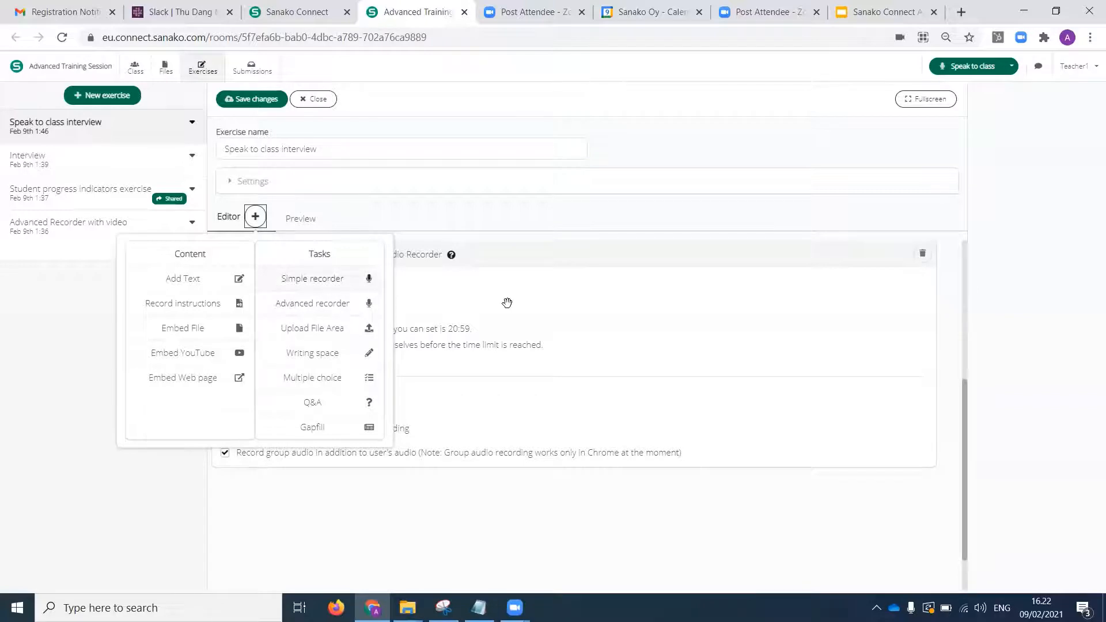
pyautogui.click(614, 397)
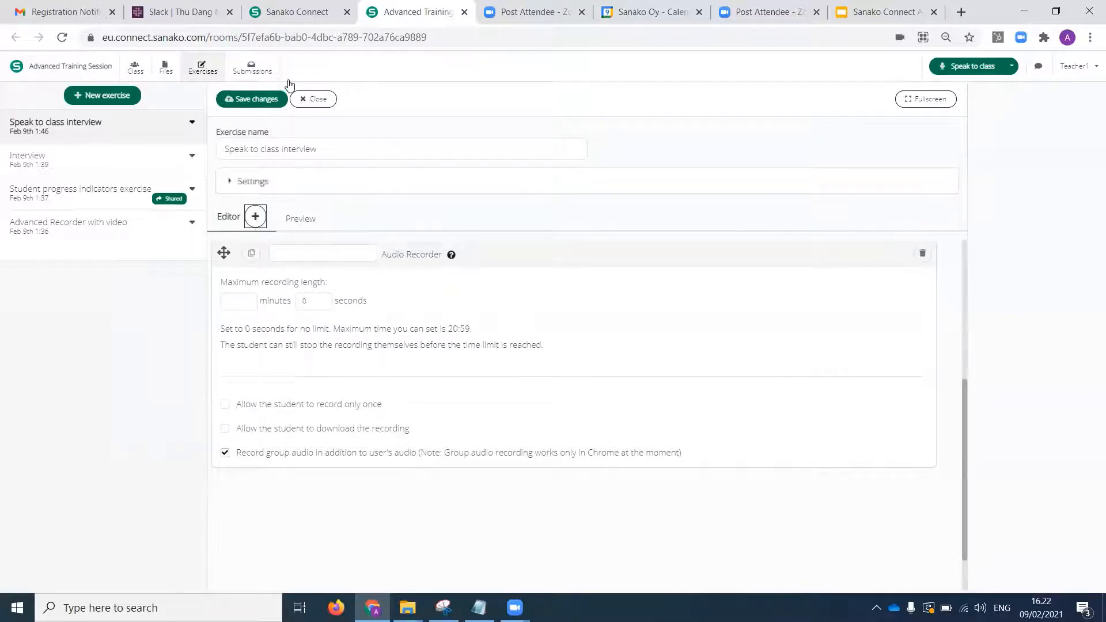
# Save and close the Speak to class interview exercise and share it to the session.
pyautogui.click(229, 100)
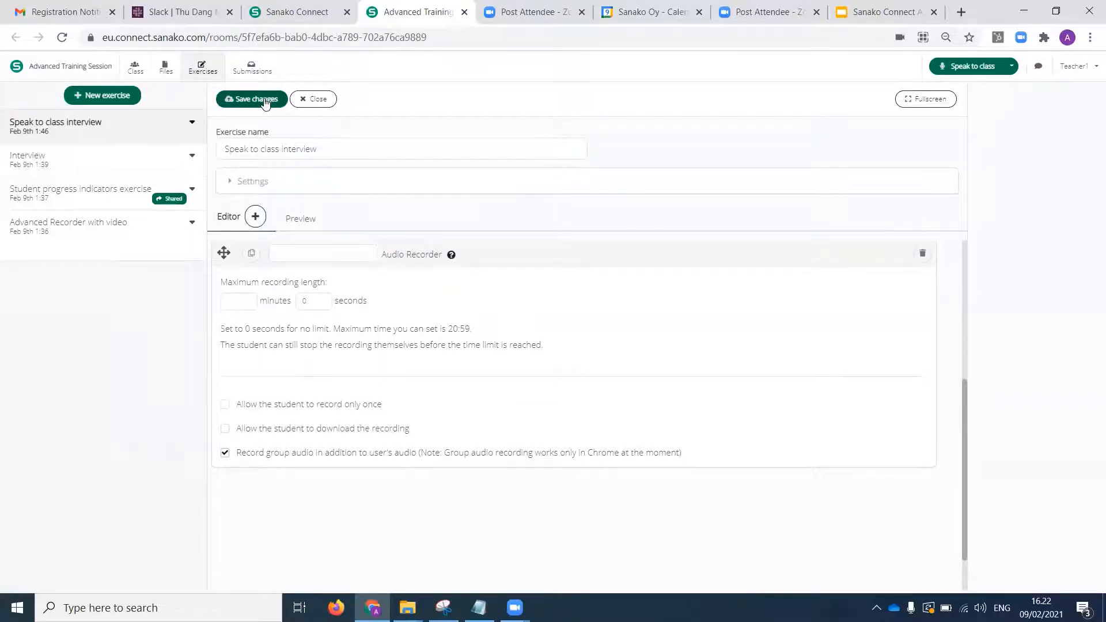
pyautogui.click(193, 125)
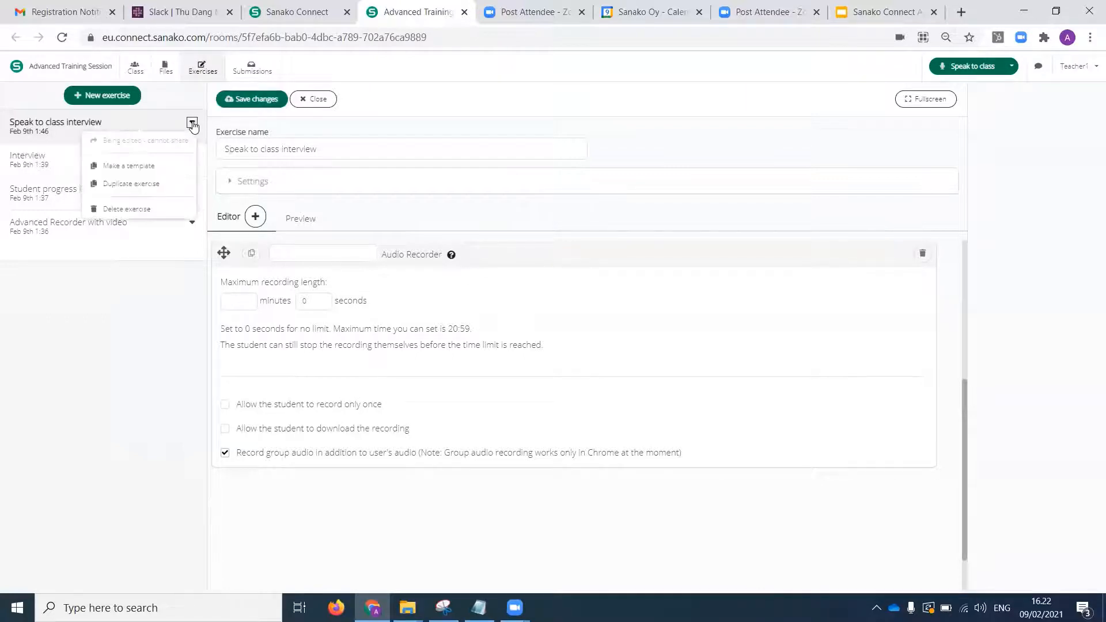
pyautogui.click(316, 100)
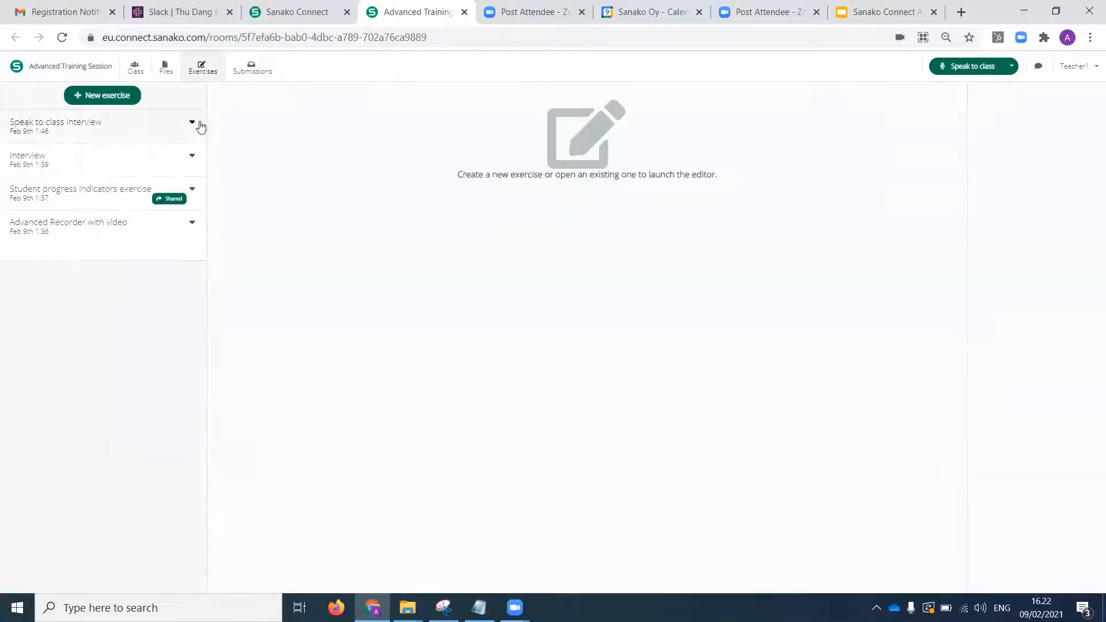
pyautogui.click(193, 124)
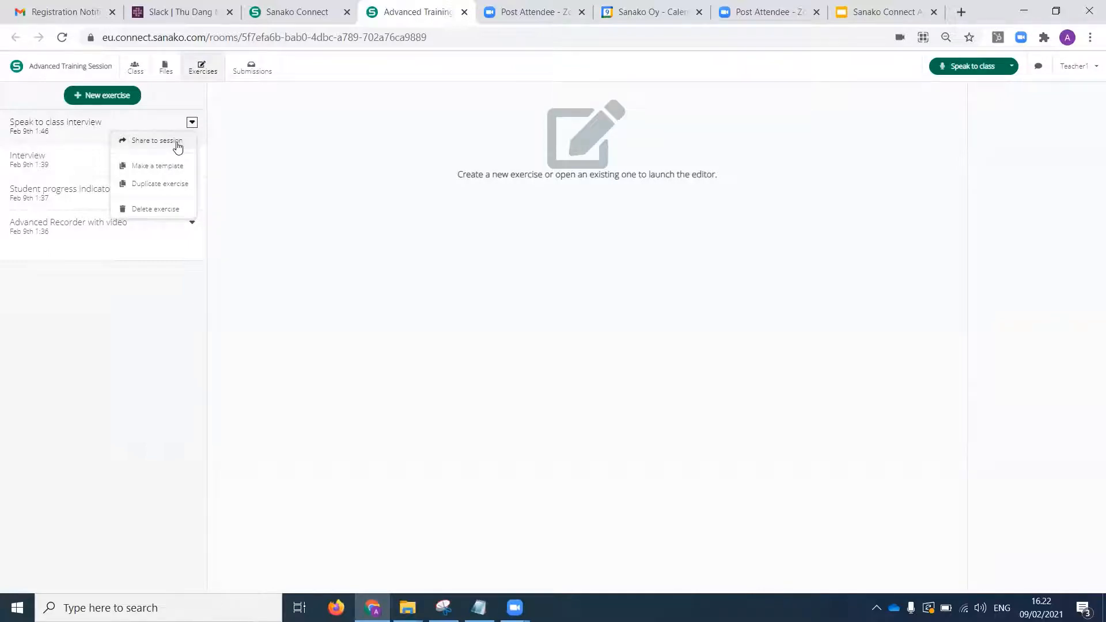
pyautogui.click(177, 143)
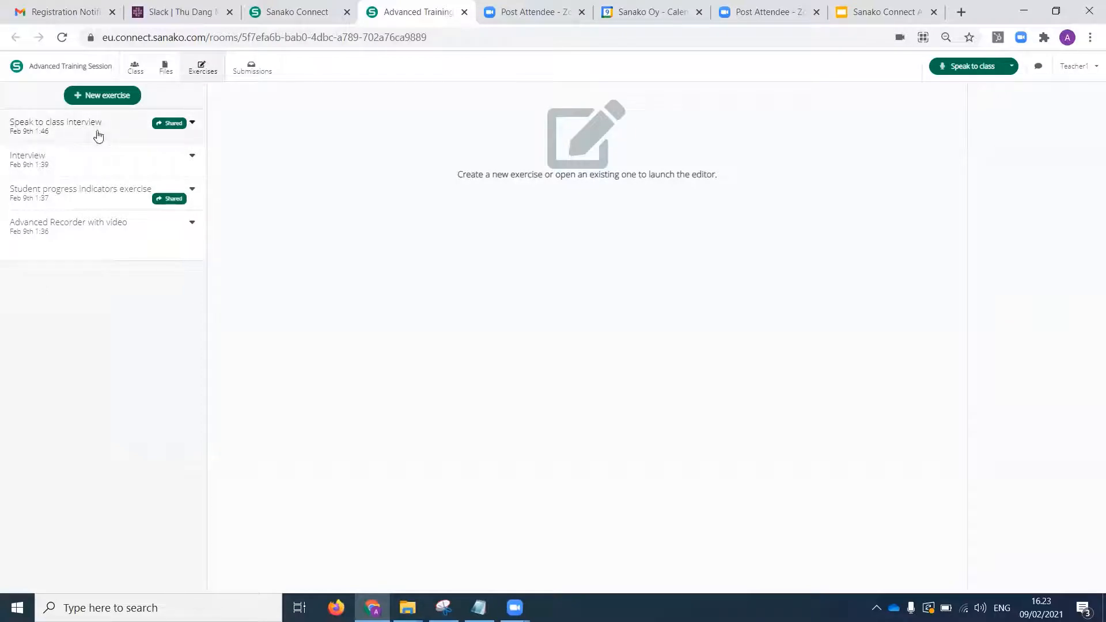
# Start speaking to the whole class and check the students' exercise and audio status indicators in the class view.
pyautogui.click(136, 67)
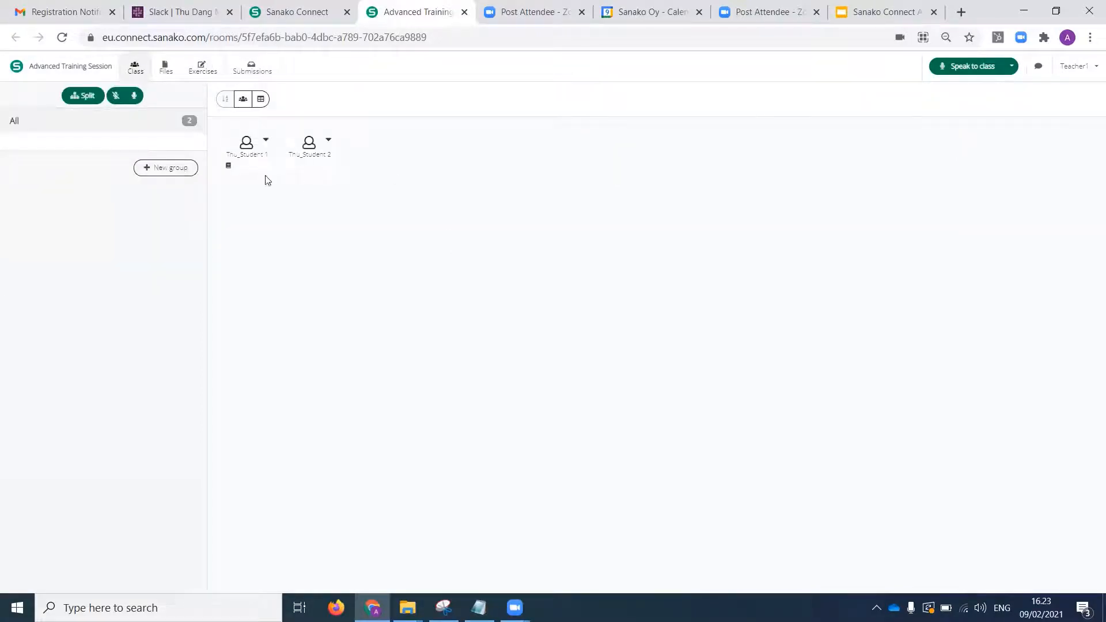
pyautogui.moveTo(230, 167)
pyautogui.click(964, 70)
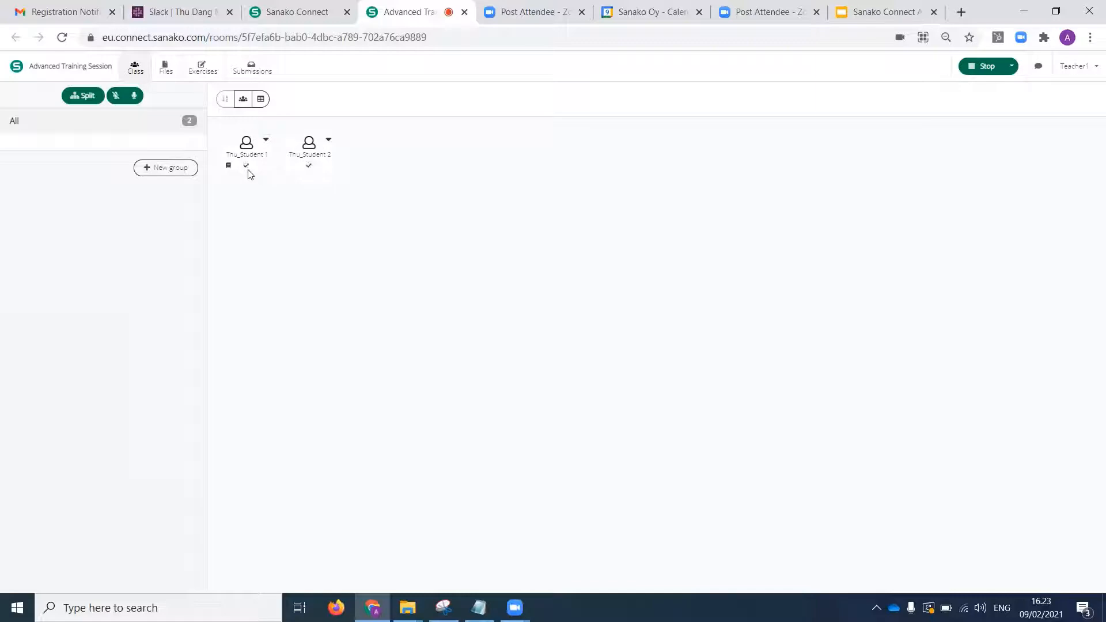
# Open Student 1's submission for the Speak to class interview exercise and play back part of the recording.
pyautogui.moveTo(250, 171)
pyautogui.click(259, 70)
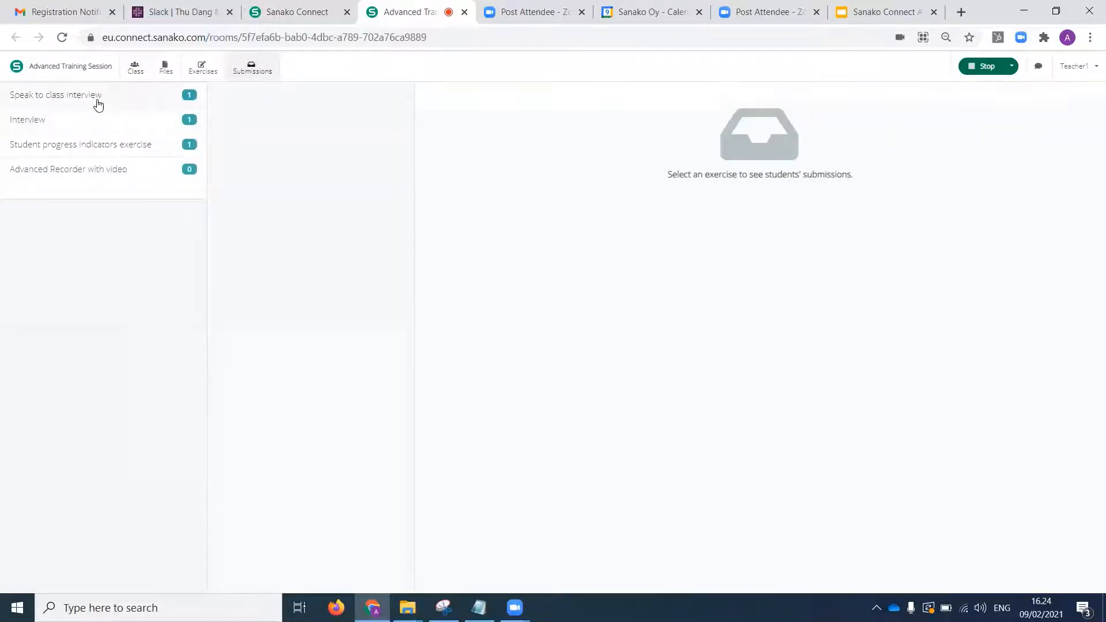
pyautogui.click(77, 106)
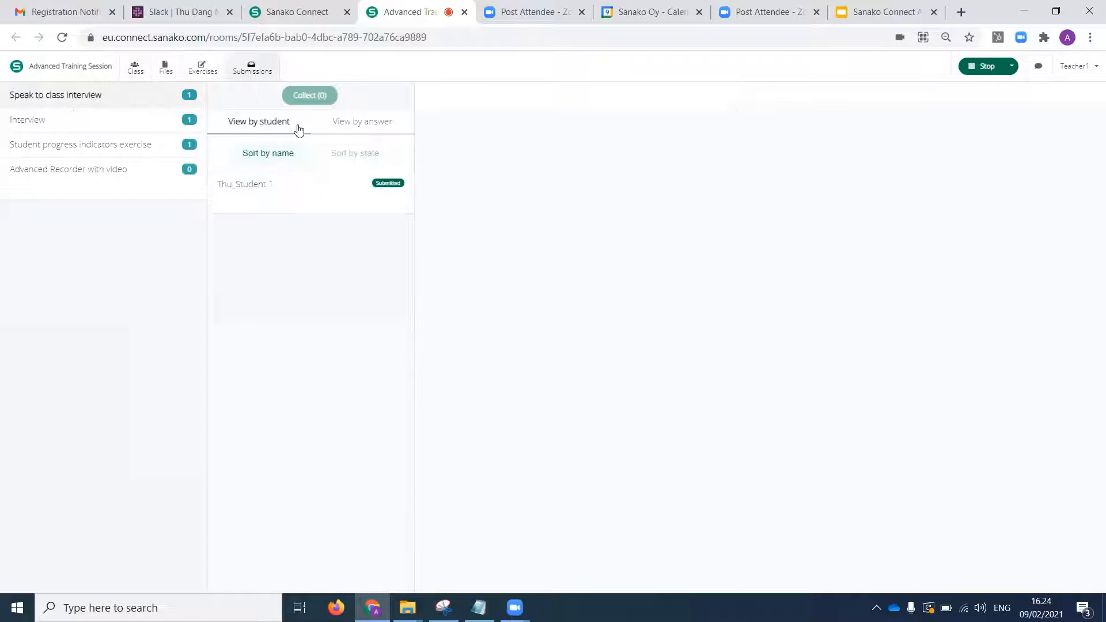
pyautogui.click(301, 195)
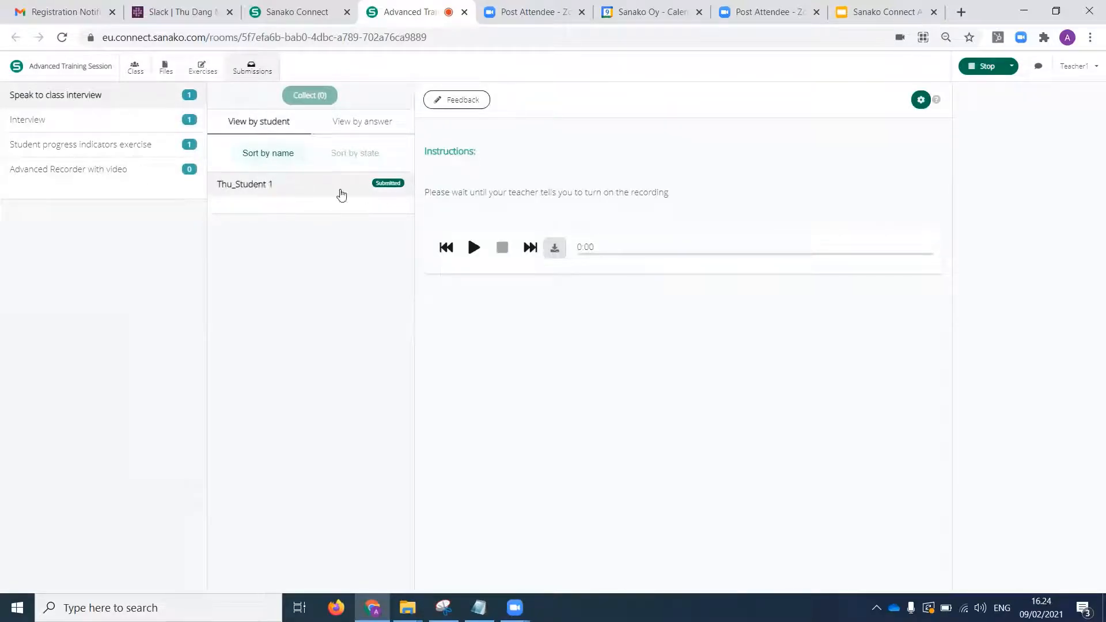
pyautogui.click(474, 249)
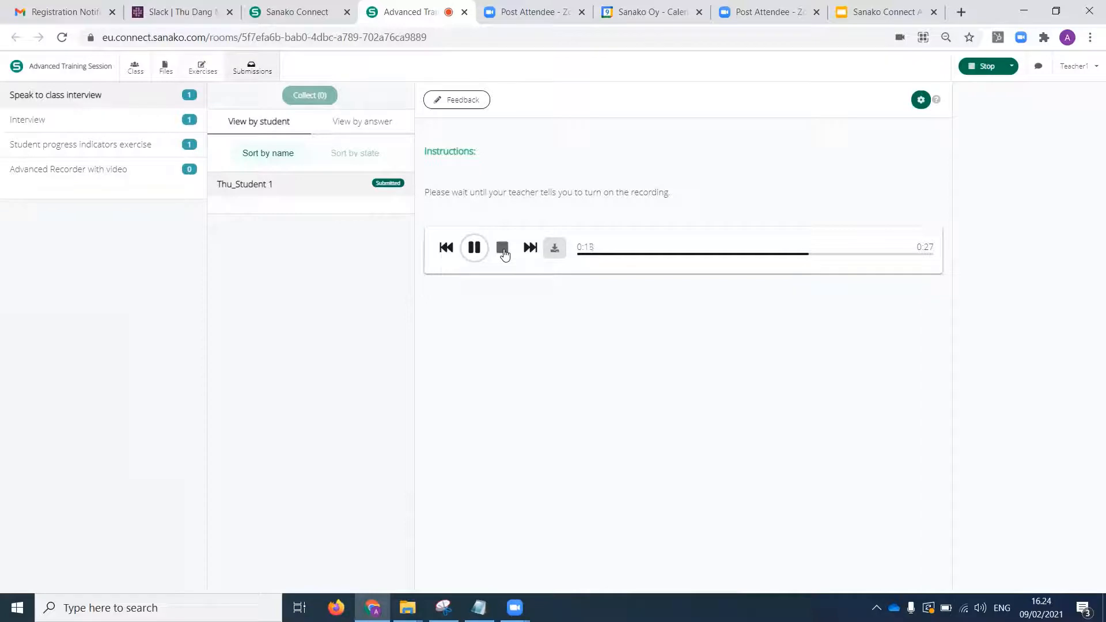
pyautogui.click(502, 249)
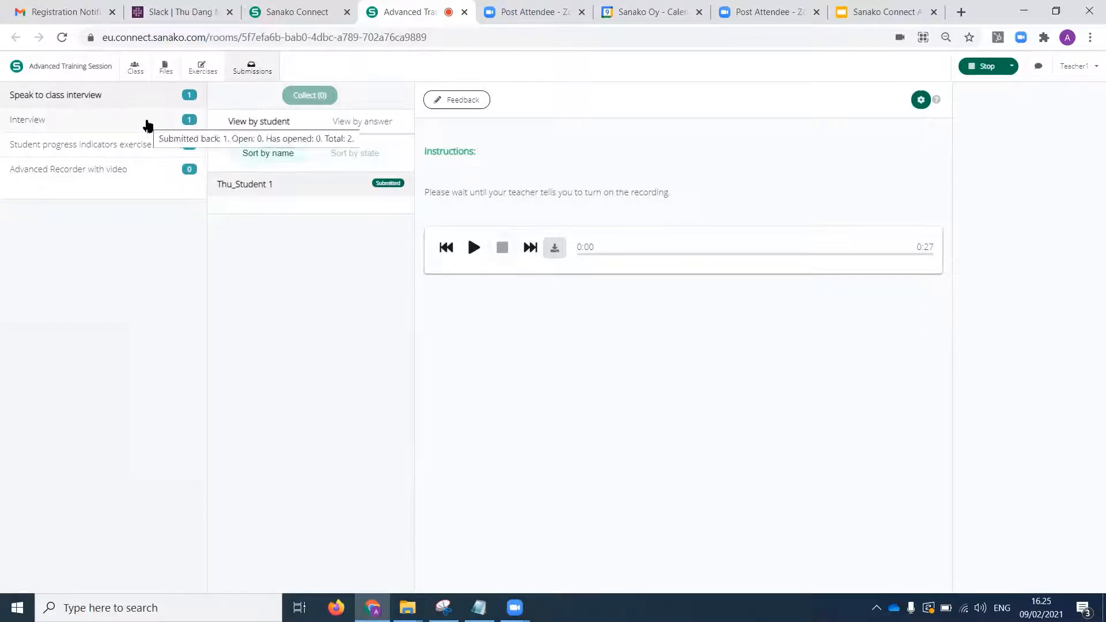
# Open the Interview exercise for editing again and examine its Audio Recorder settings, including the group audio option.
pyautogui.click(132, 120)
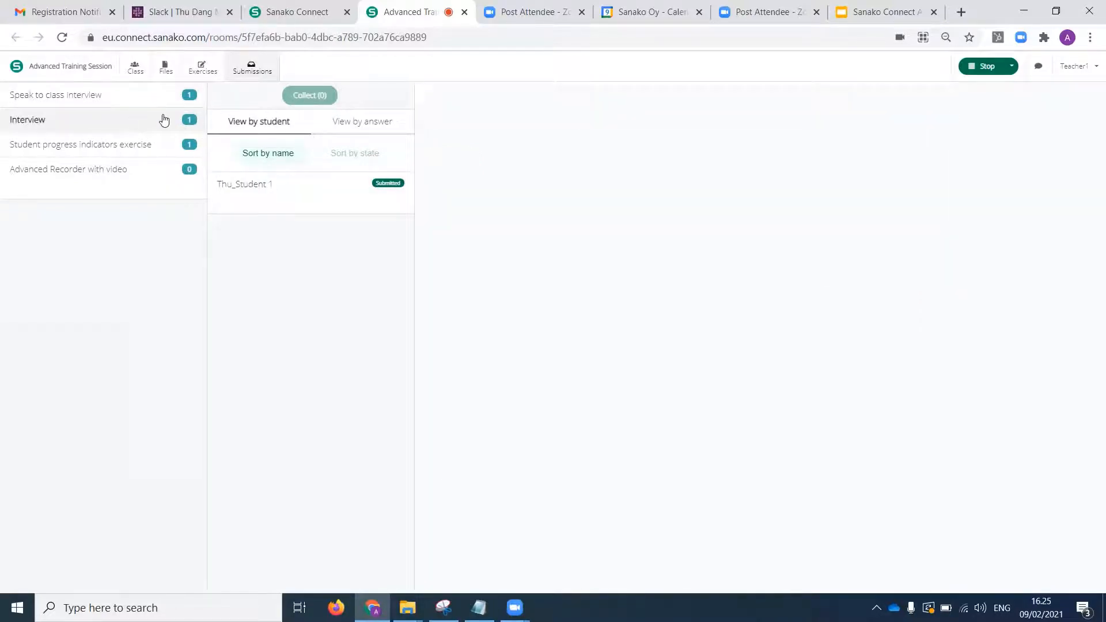
pyautogui.click(203, 68)
pyautogui.click(140, 159)
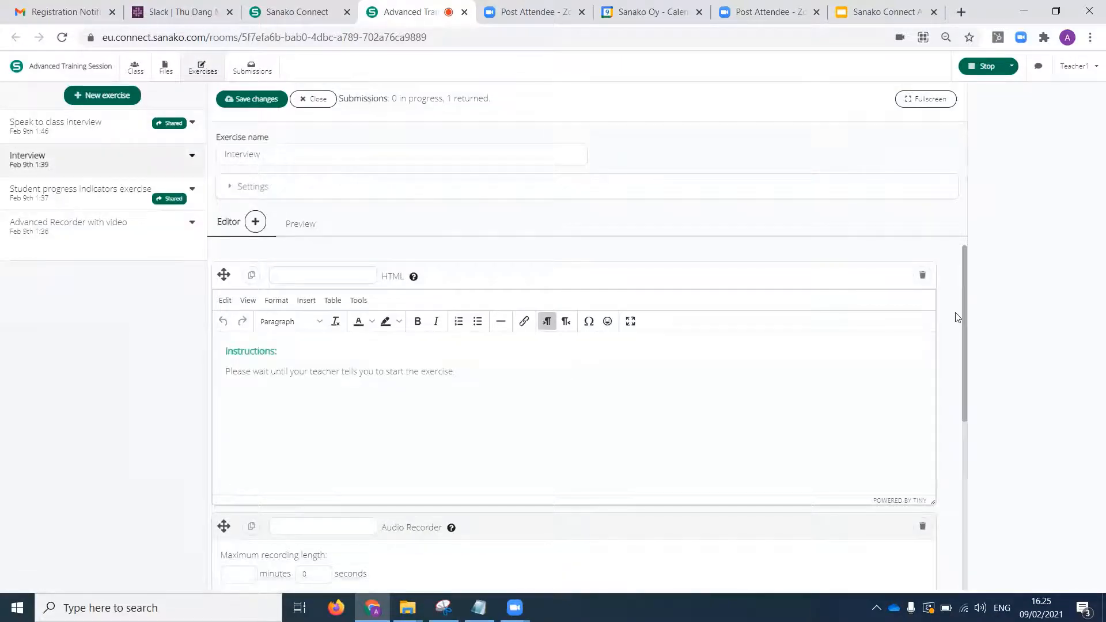
pyautogui.moveTo(964, 329); pyautogui.dragTo(960, 546)
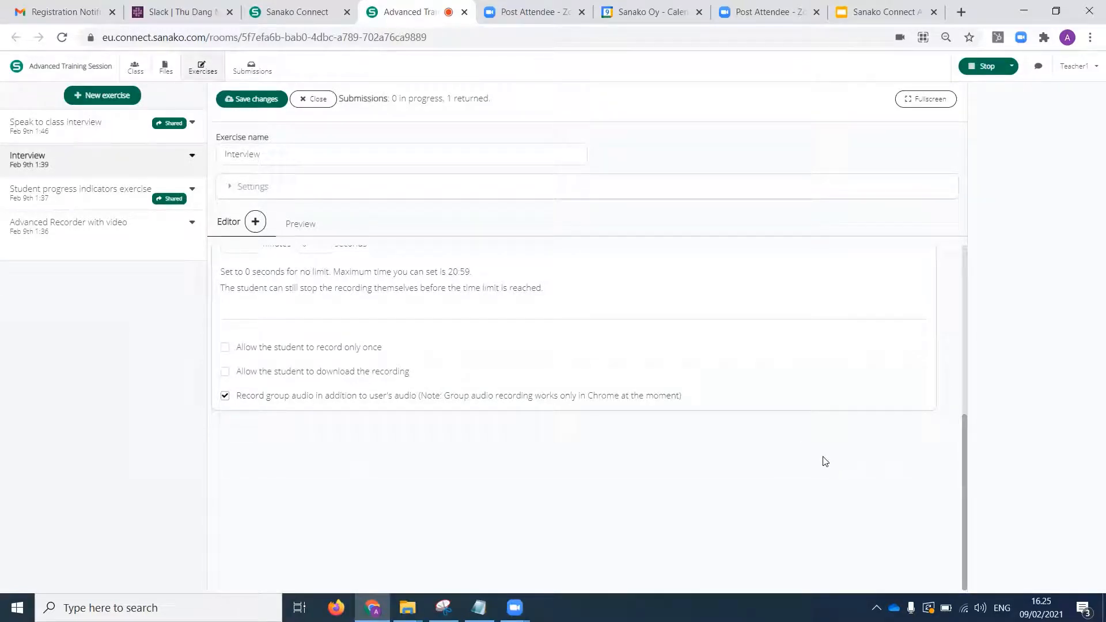
pyautogui.scroll(2, 965, 477)
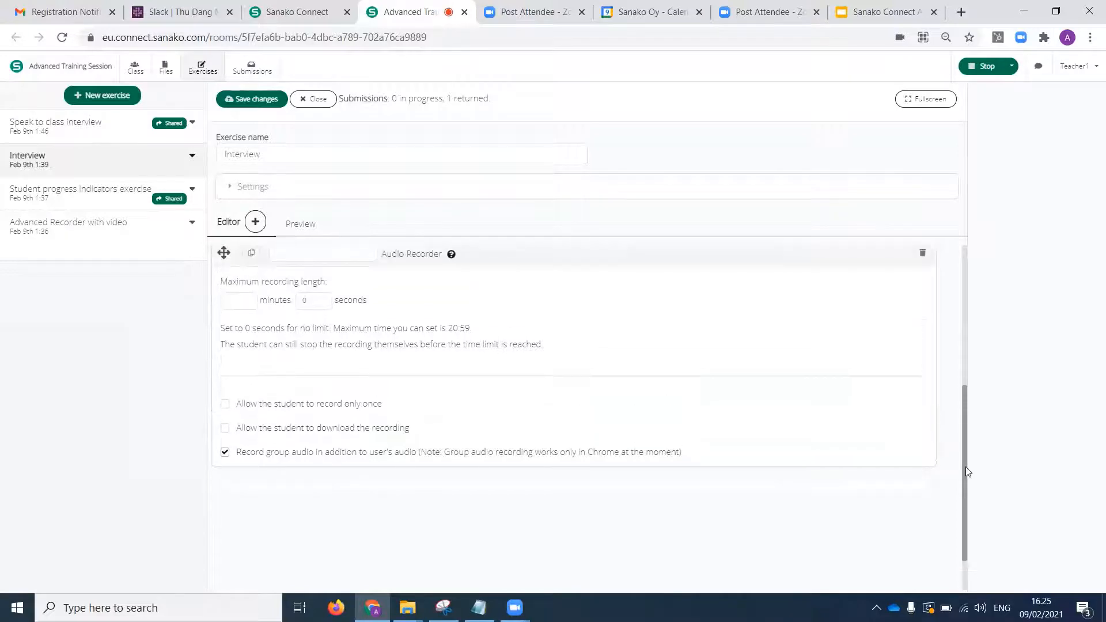
pyautogui.scroll(-2, 977, 453)
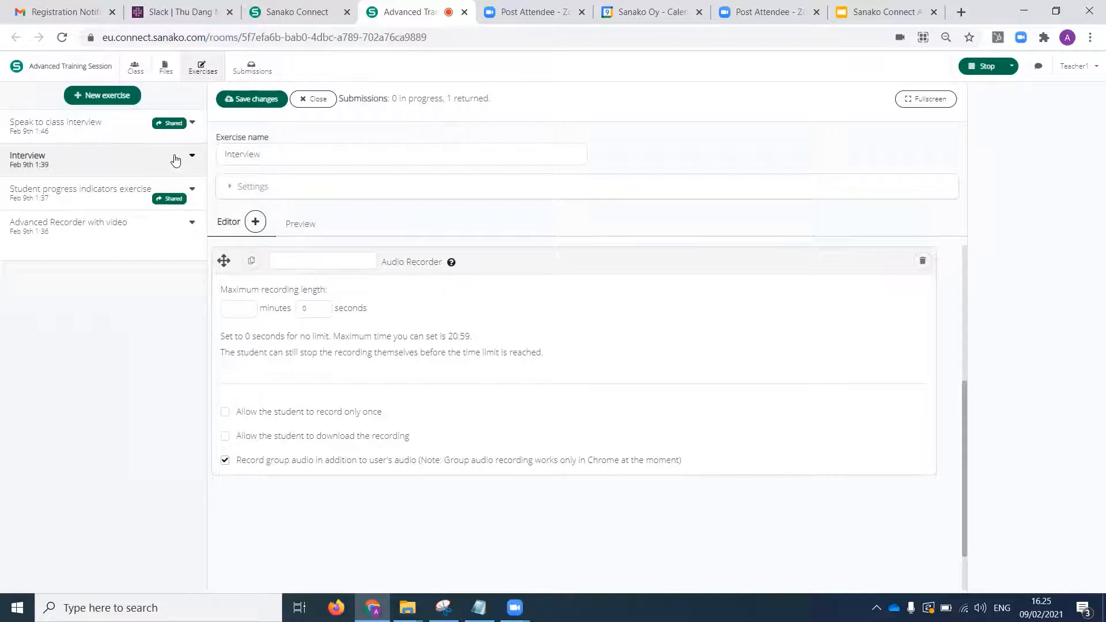
# Create a new exercise named "Advanced recorder with teacher voice".
pyautogui.click(104, 97)
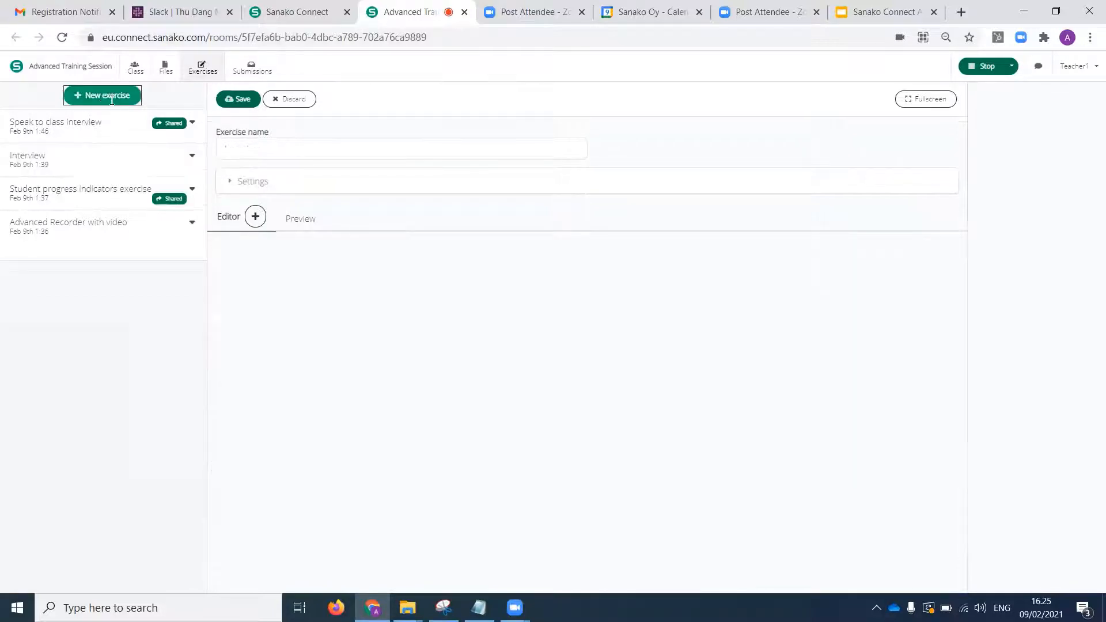
pyautogui.click(379, 151)
pyautogui.write('Ad')
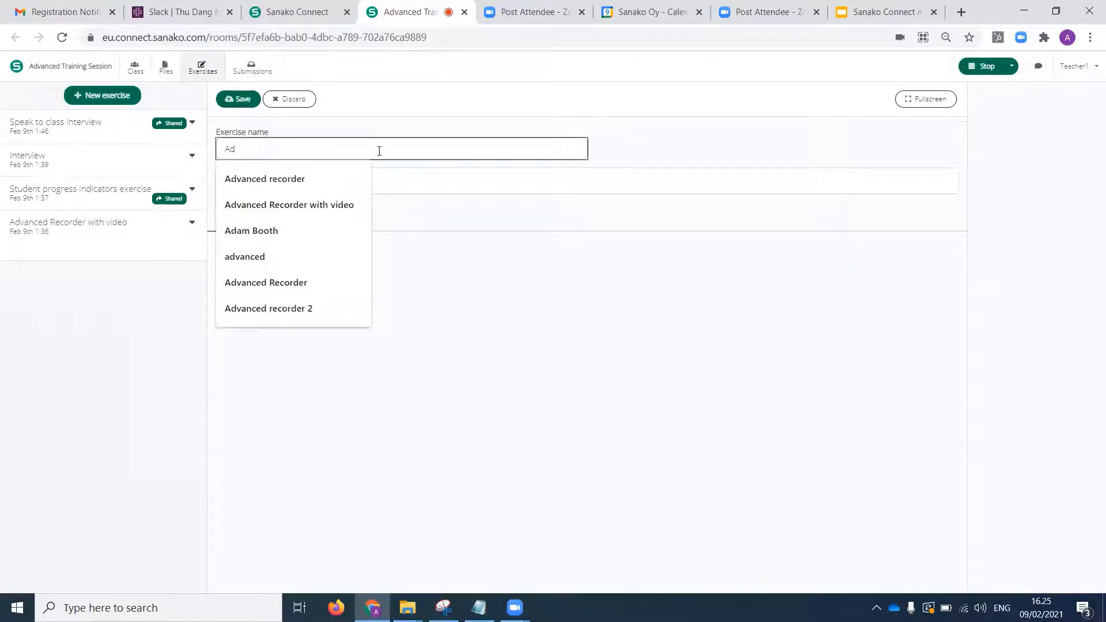
pyautogui.click(350, 174)
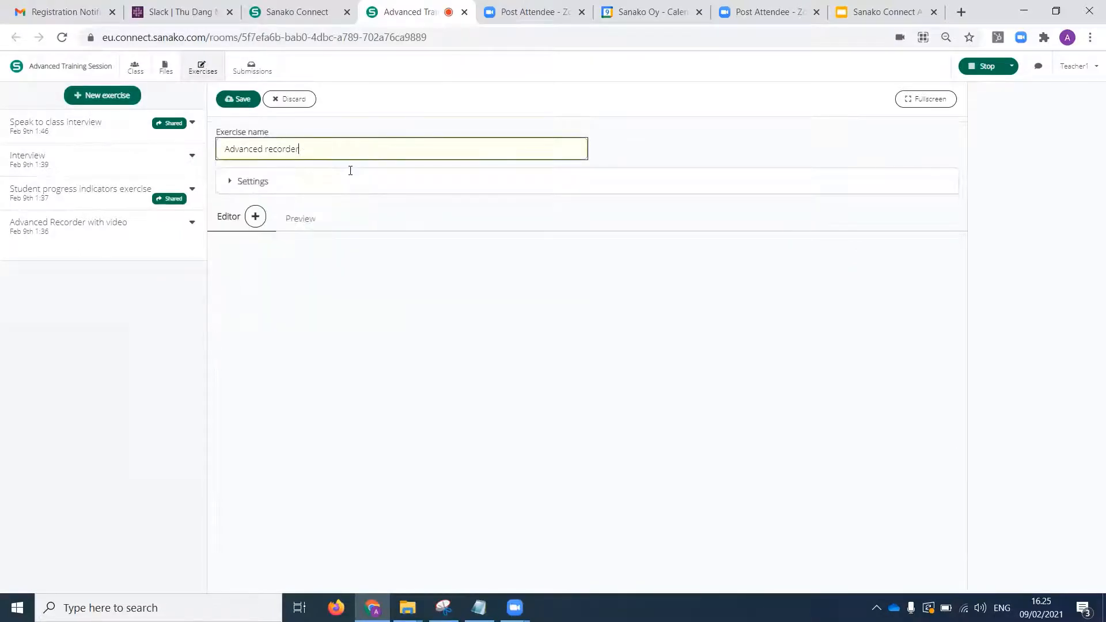
pyautogui.click(327, 148)
pyautogui.write('with ')
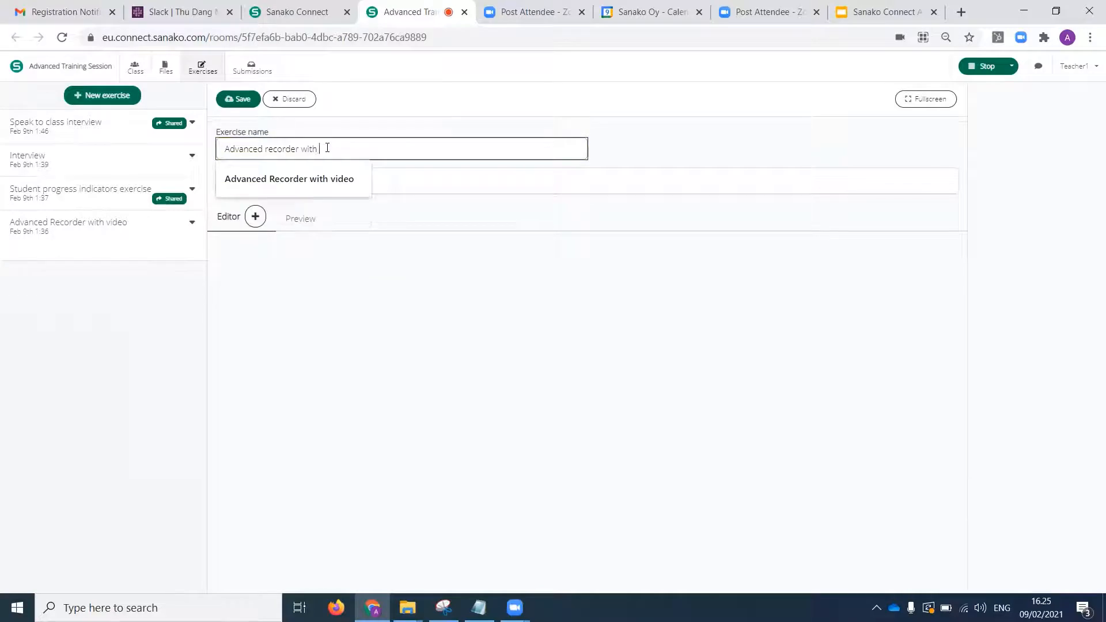
pyautogui.write('teacher voice')
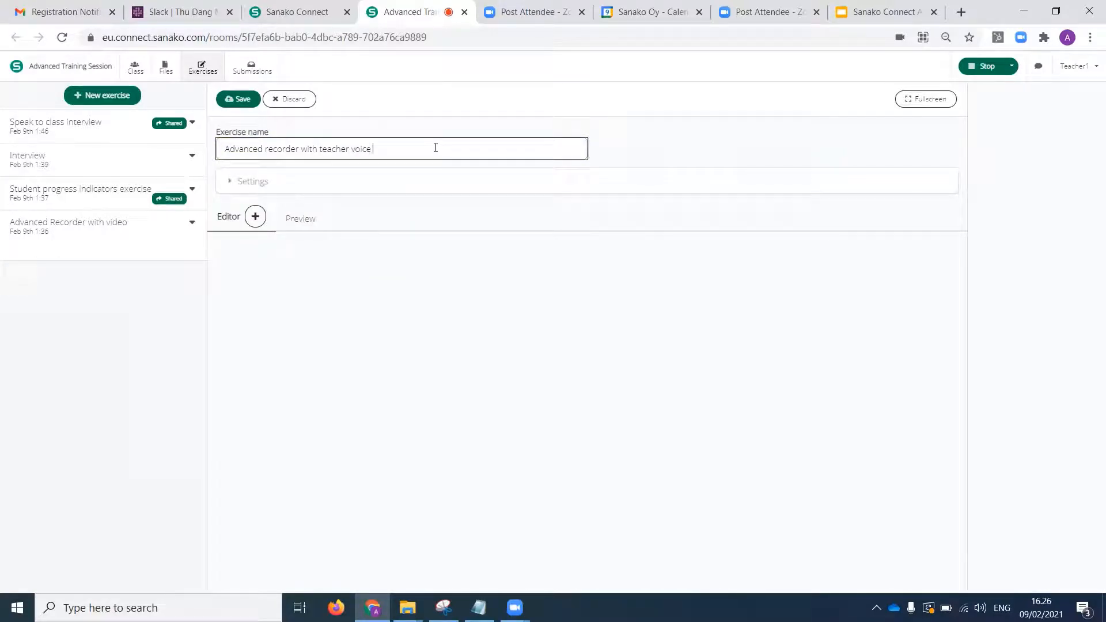
# Add an Advanced recorder task and a Record instructions block to the new exercise.
pyautogui.click(256, 217)
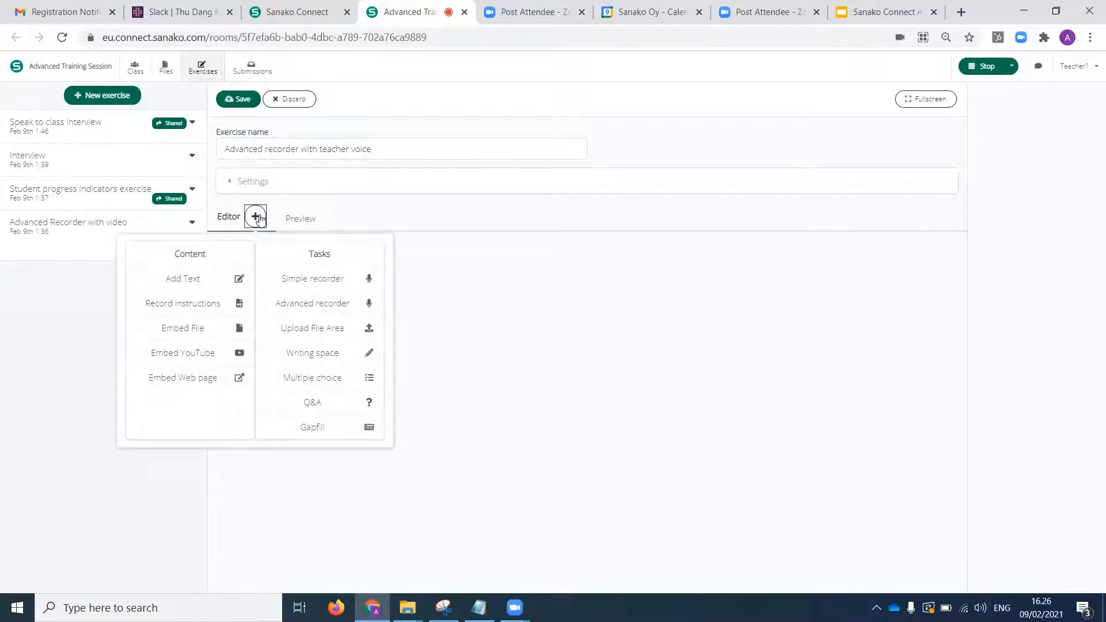
pyautogui.click(299, 309)
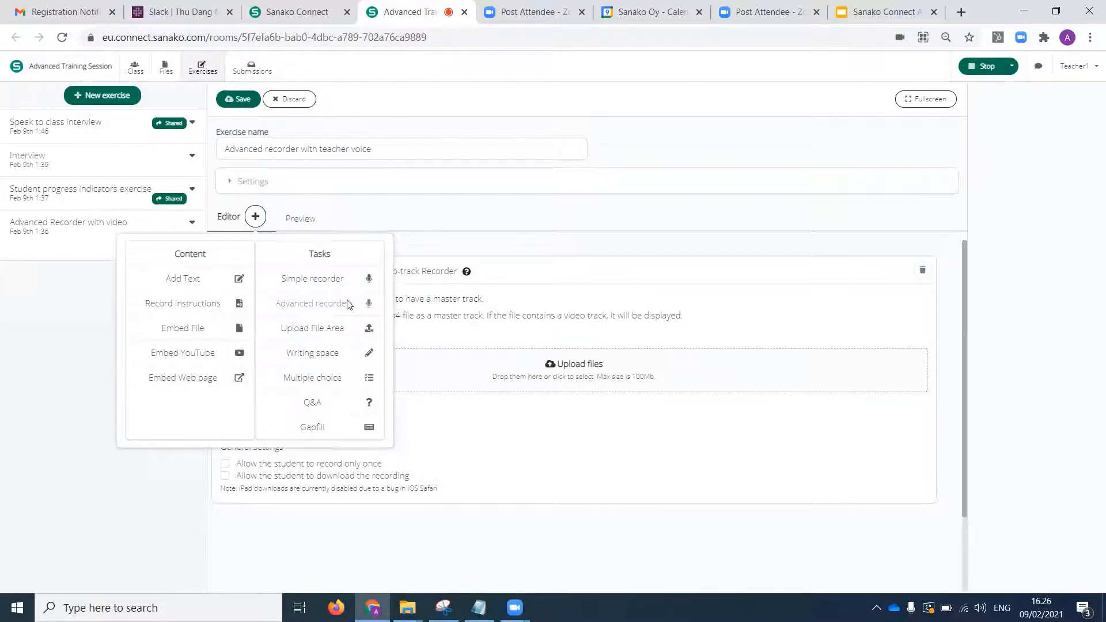
pyautogui.click(206, 306)
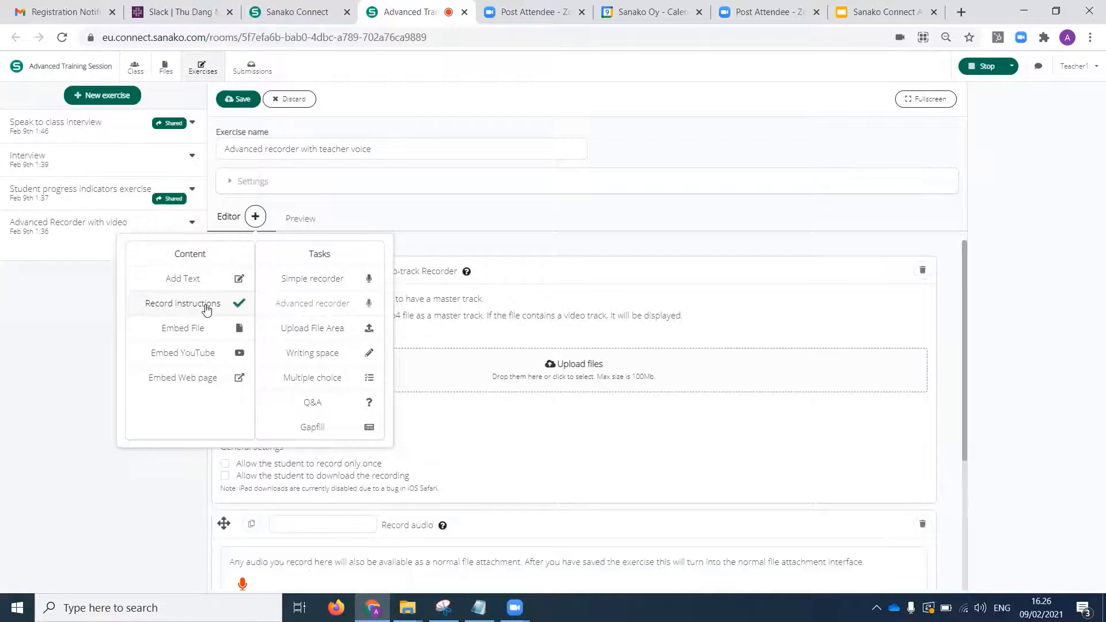
pyautogui.click(255, 218)
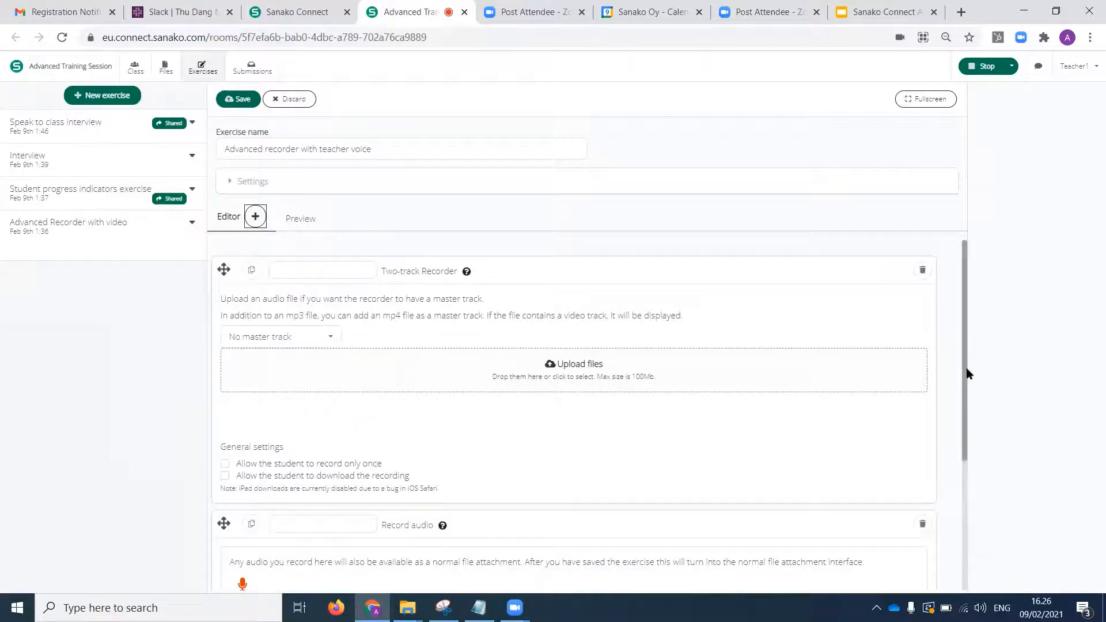
# Record a short spoken audio track in the exercise's Record audio block.
pyautogui.moveTo(966, 378); pyautogui.dragTo(962, 467)
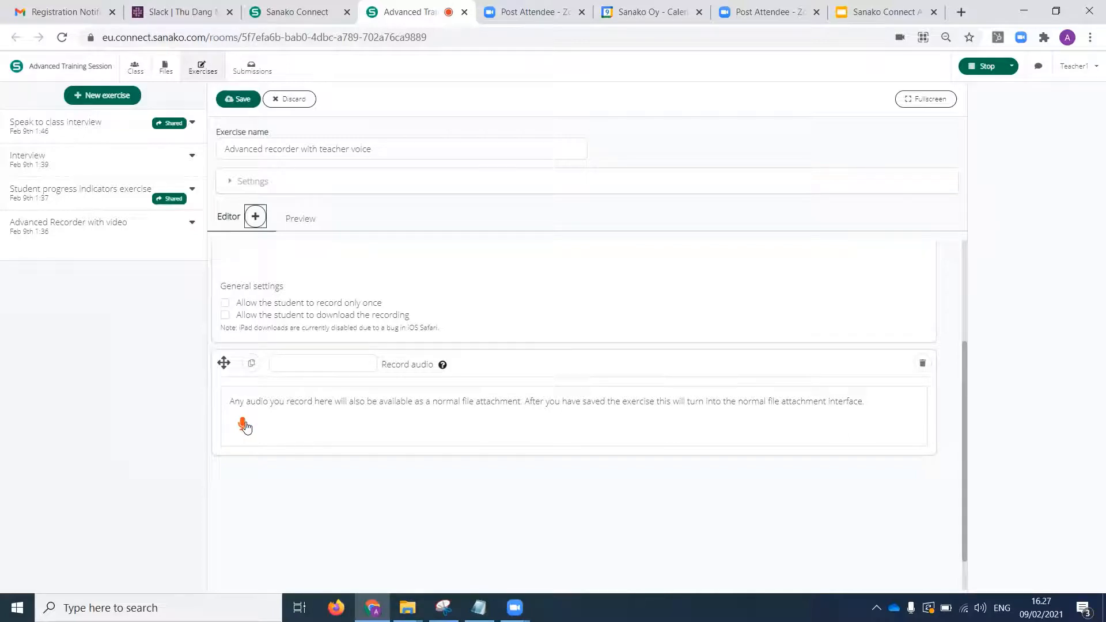
pyautogui.click(243, 426)
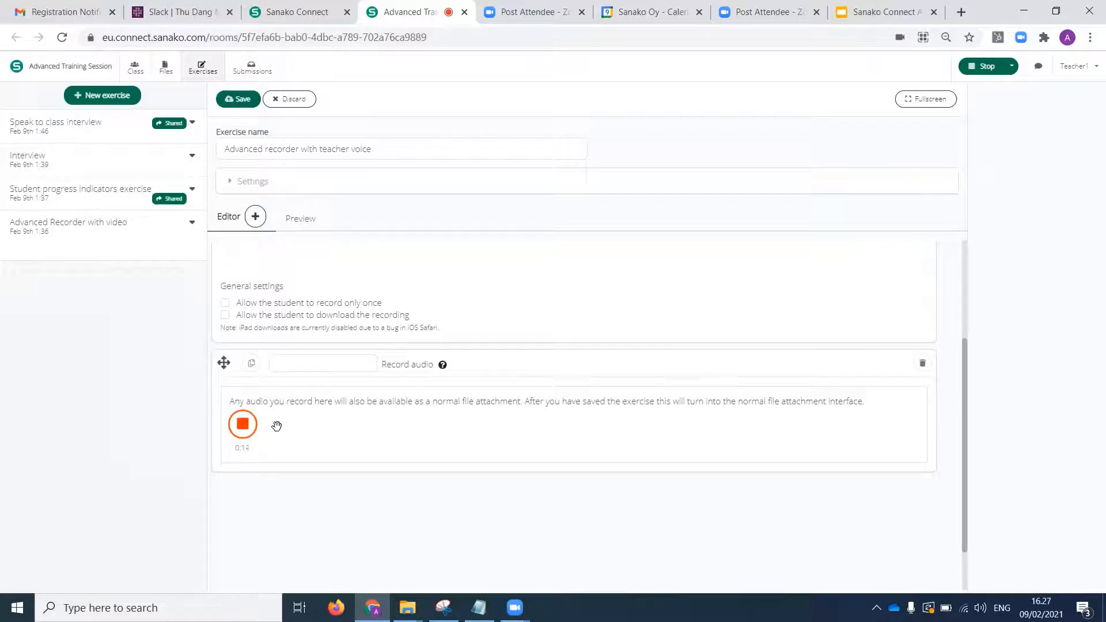
pyautogui.click(242, 423)
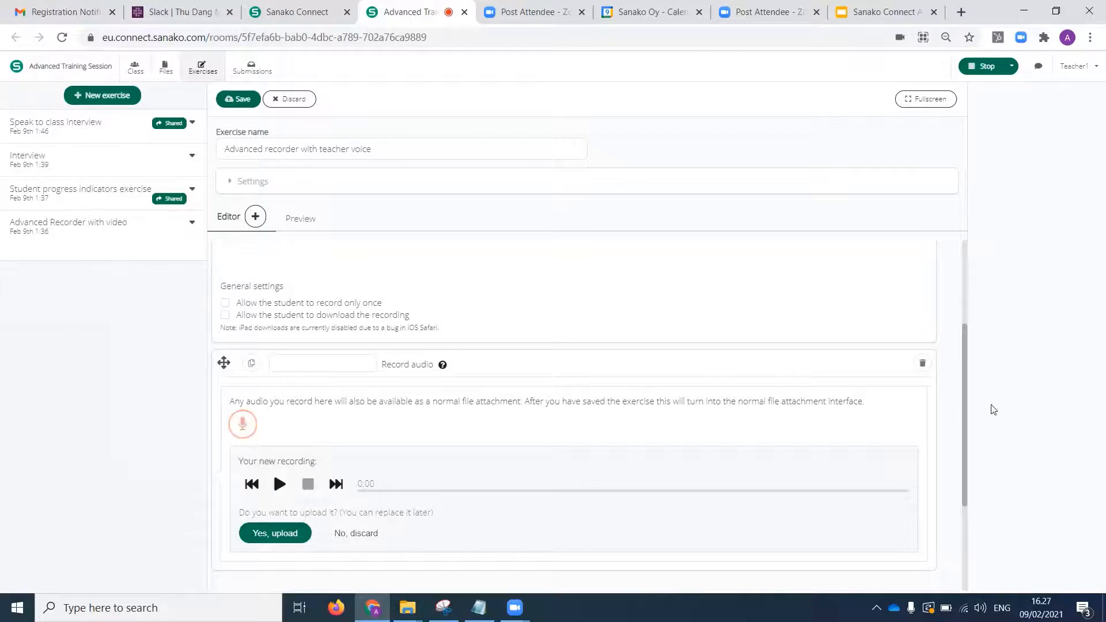
# Play back the new voice recording briefly, stop it and upload it to the Record audio block.
pyautogui.scroll(-2, 976, 462)
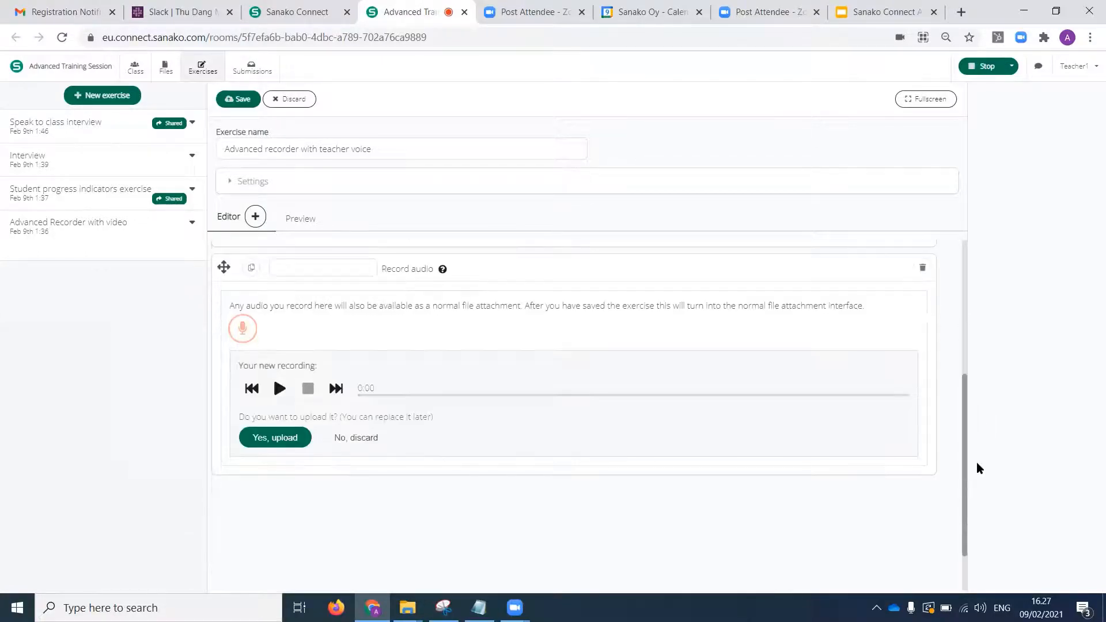
pyautogui.click(280, 388)
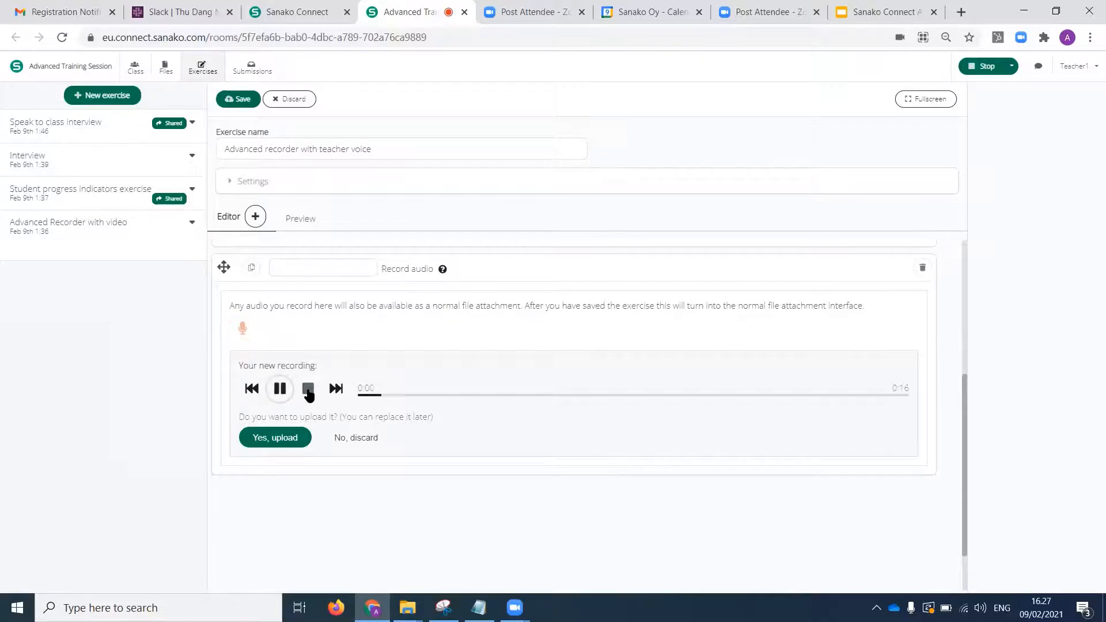
pyautogui.click(308, 390)
pyautogui.click(276, 441)
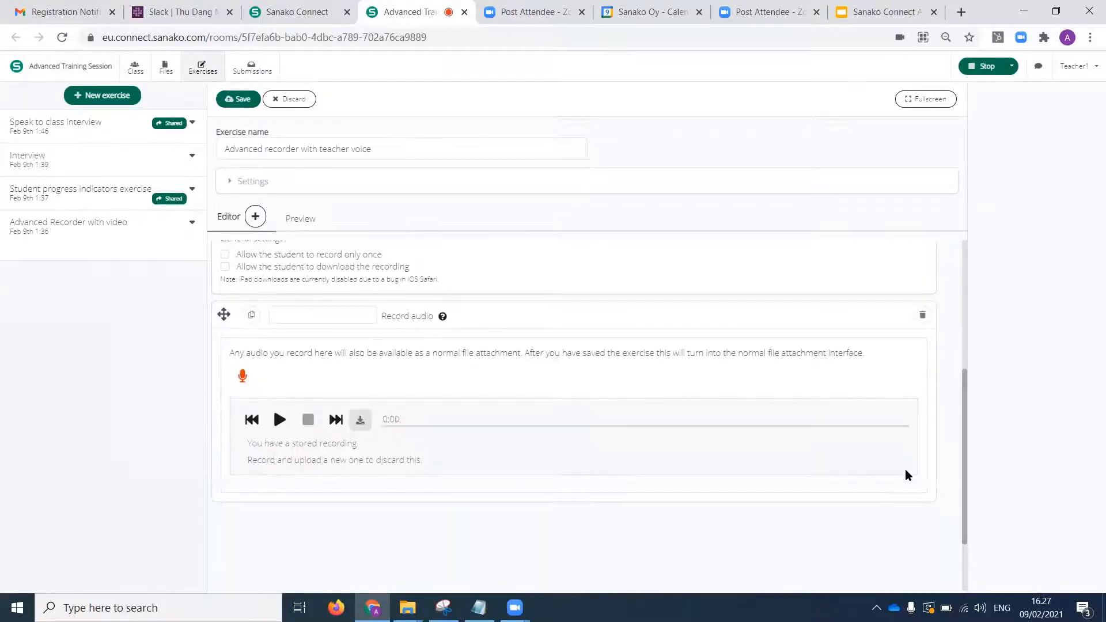
# Save the exercise and check the session's files for the teacher recording before returning to the exercise list.
pyautogui.moveTo(964, 479); pyautogui.dragTo(977, 350)
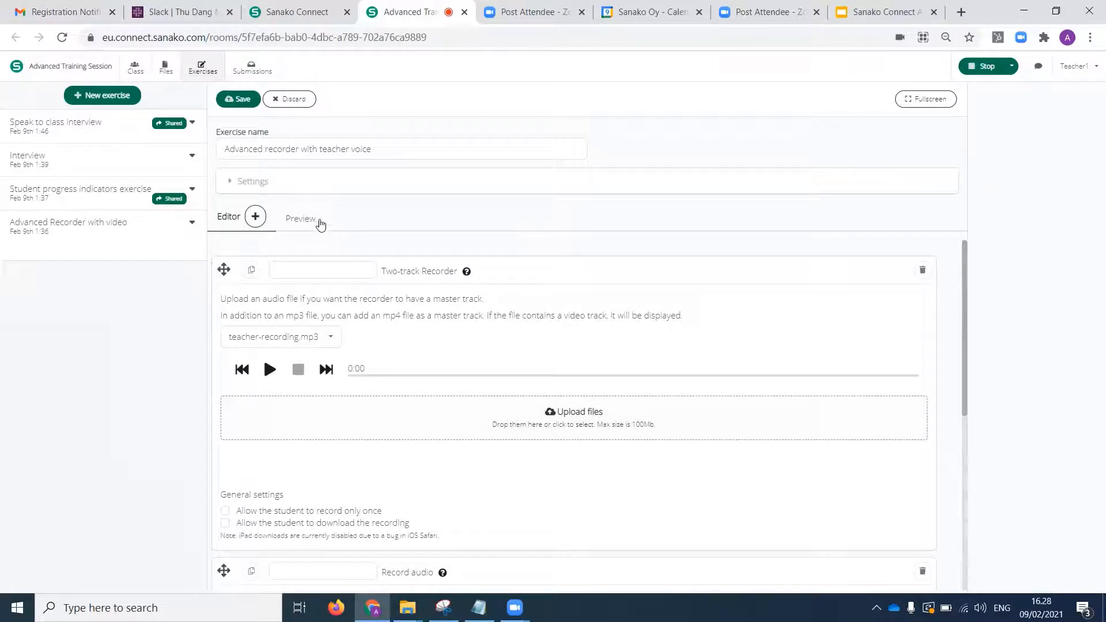
pyautogui.click(166, 68)
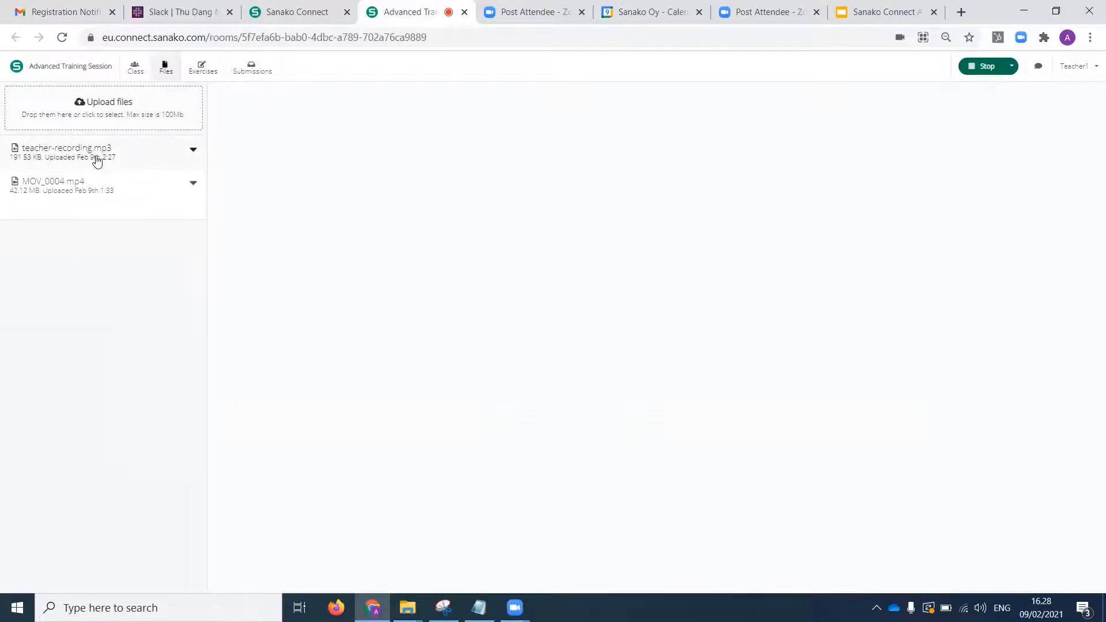
pyautogui.click(209, 69)
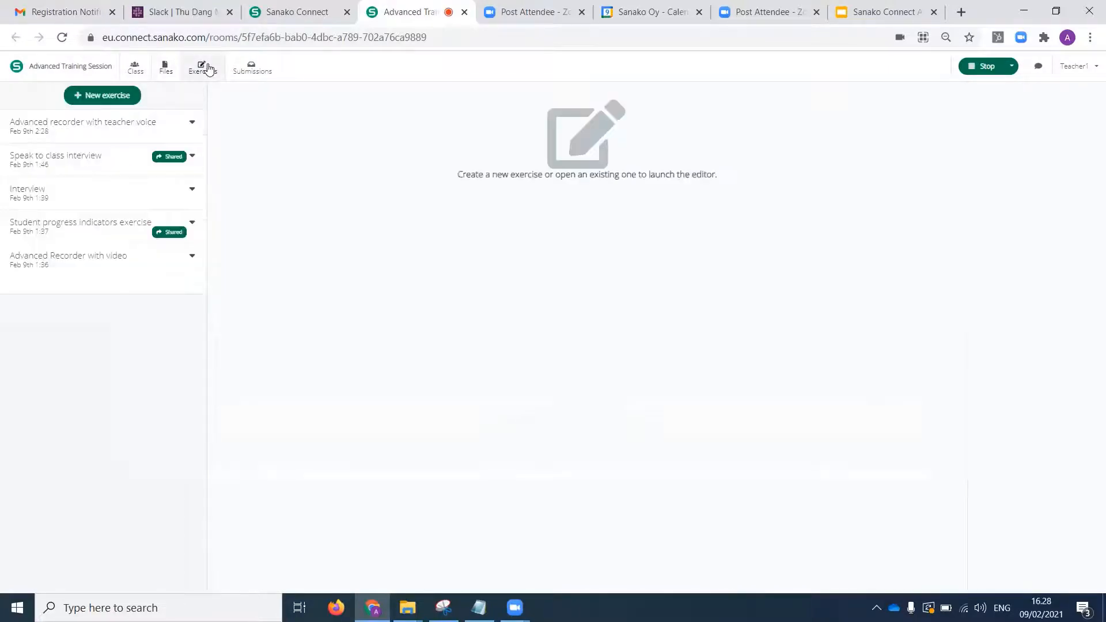
# Reopen the "Advanced recorder with teacher voice" exercise and choose teacher-recording.mp3 as the Two-track Recorder's master track.
pyautogui.click(144, 134)
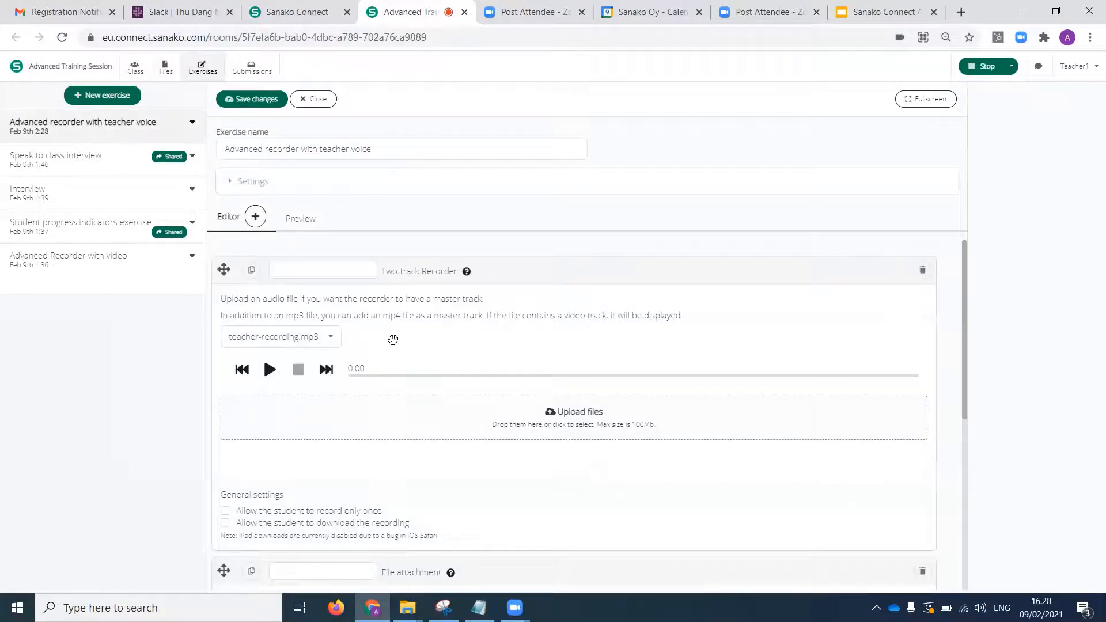
pyautogui.click(333, 342)
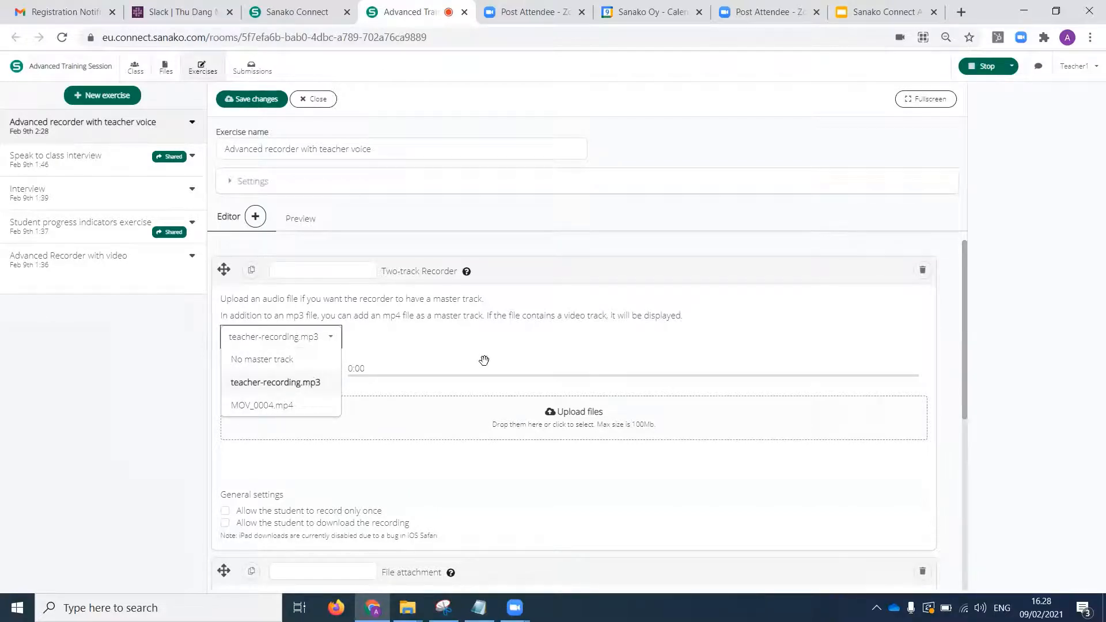
pyautogui.click(484, 333)
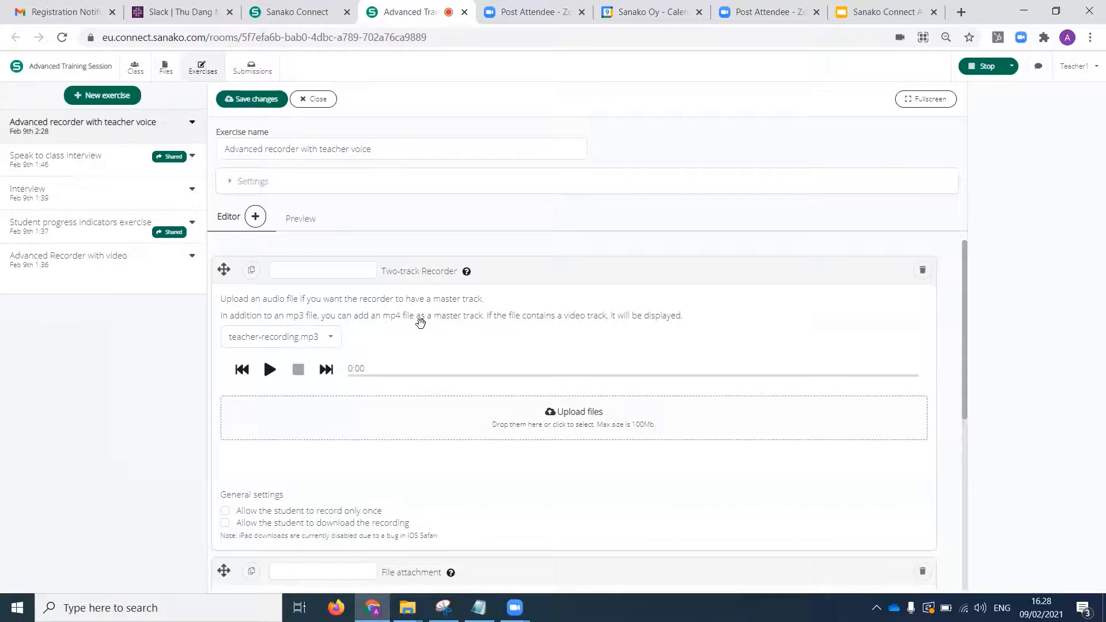
pyautogui.click(331, 337)
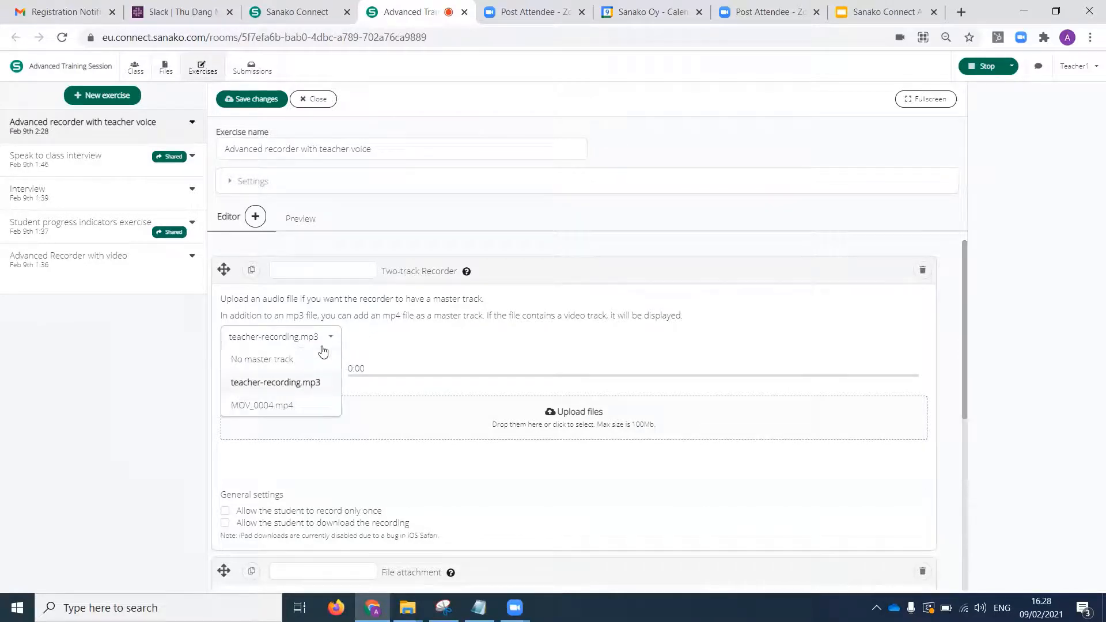
pyautogui.click(315, 384)
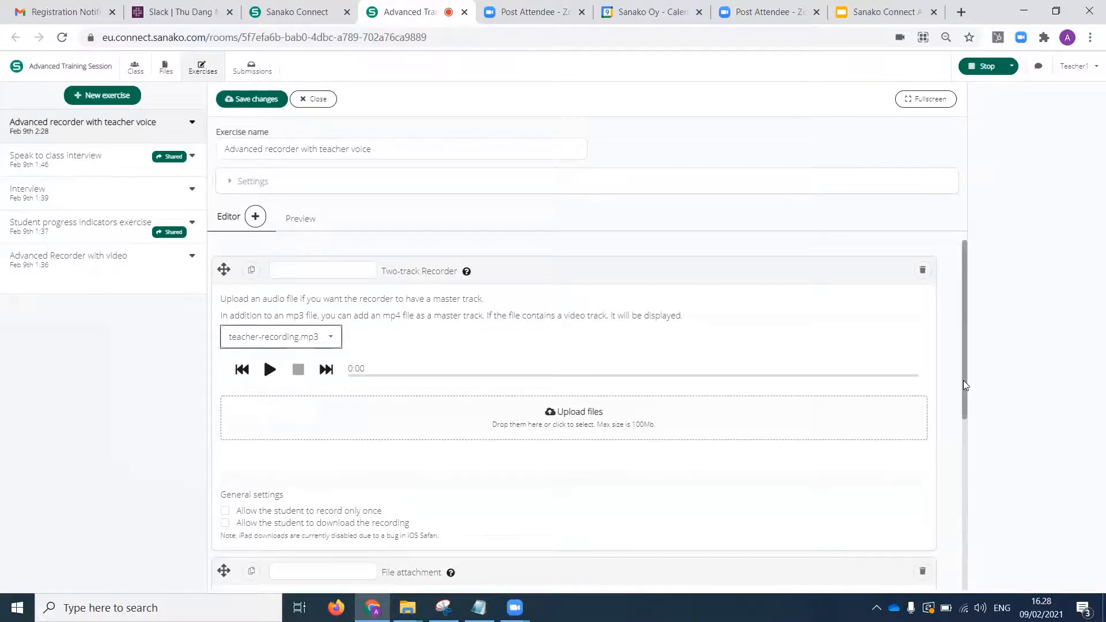
# Delete the File attachment block containing teacher-recording.mp3 from the exercise.
pyautogui.moveTo(963, 380); pyautogui.dragTo(965, 483)
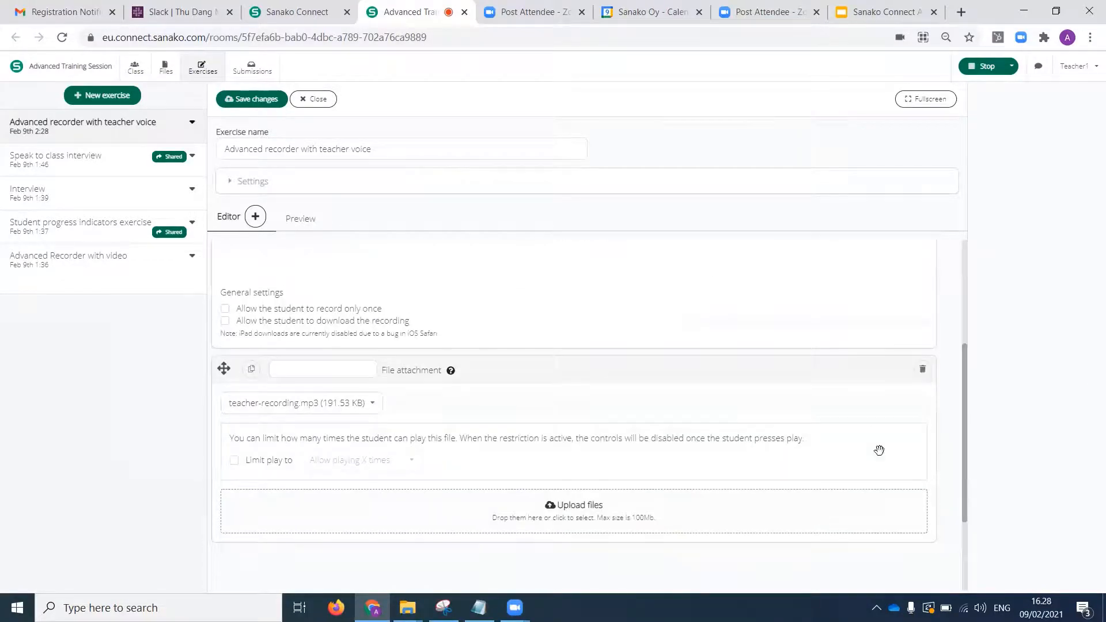
pyautogui.click(923, 370)
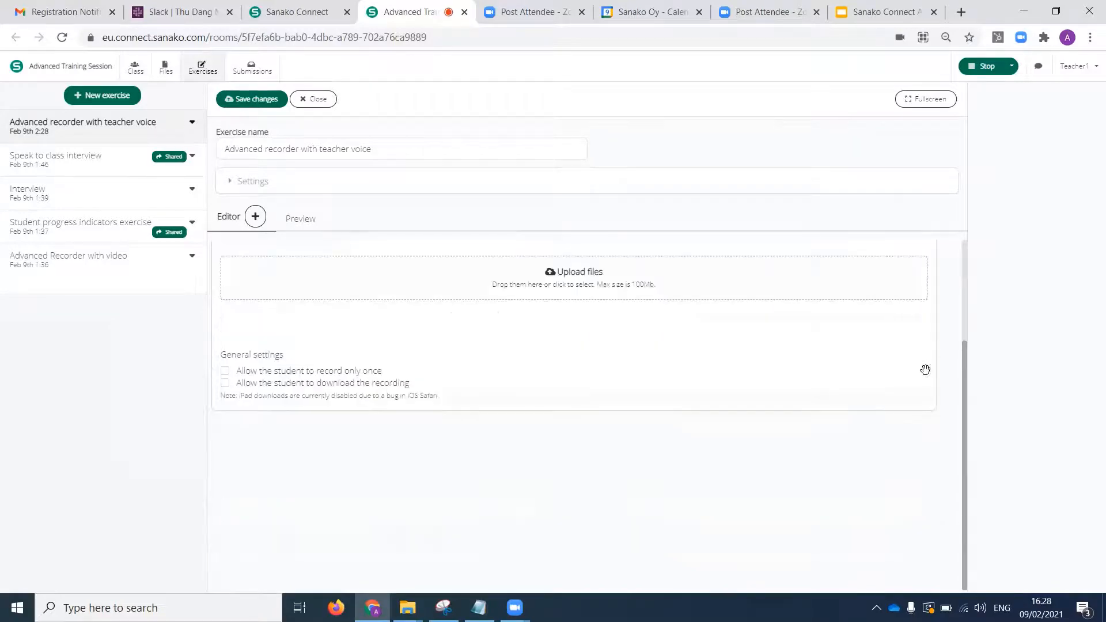
pyautogui.click(965, 319)
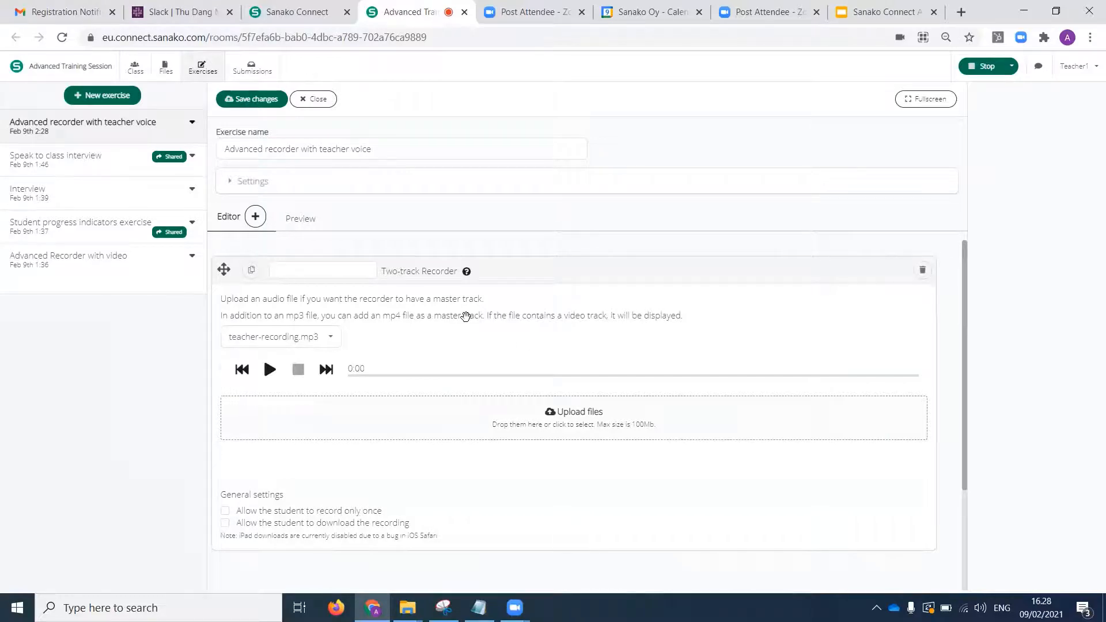
# Preview the two-track recorder as students see it and examine its general settings in the editor.
pyautogui.click(310, 226)
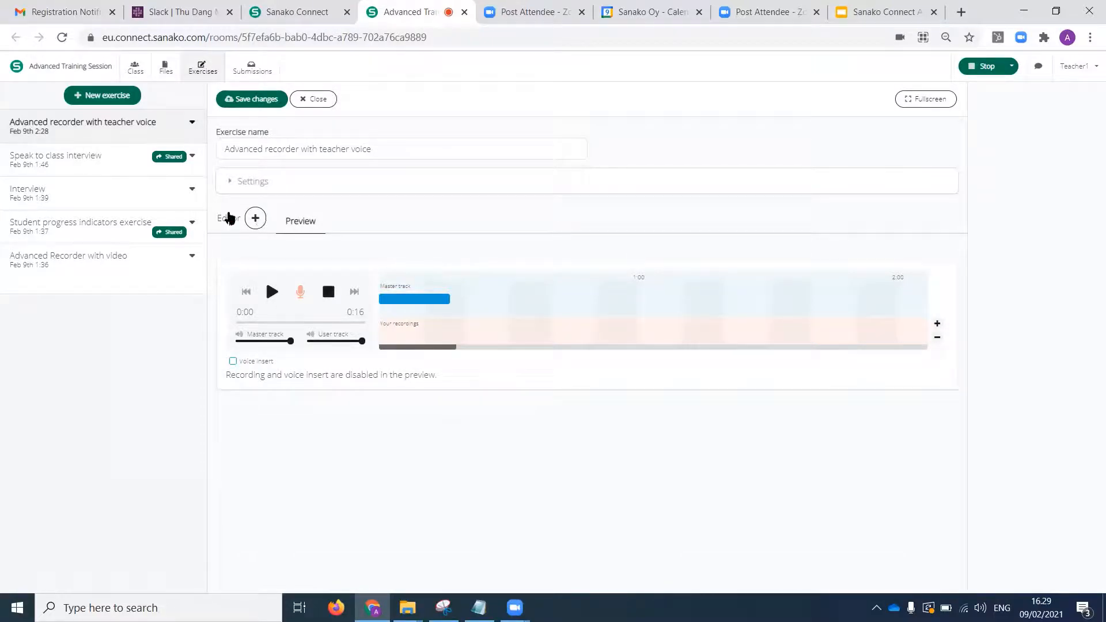
pyautogui.click(227, 219)
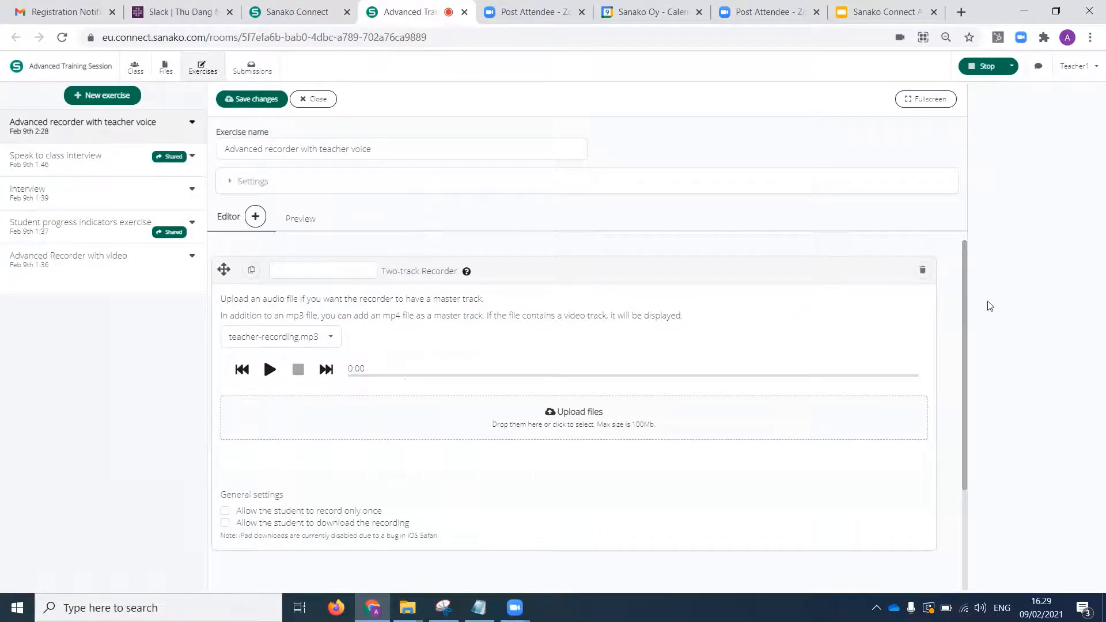
pyautogui.moveTo(964, 305); pyautogui.dragTo(965, 376)
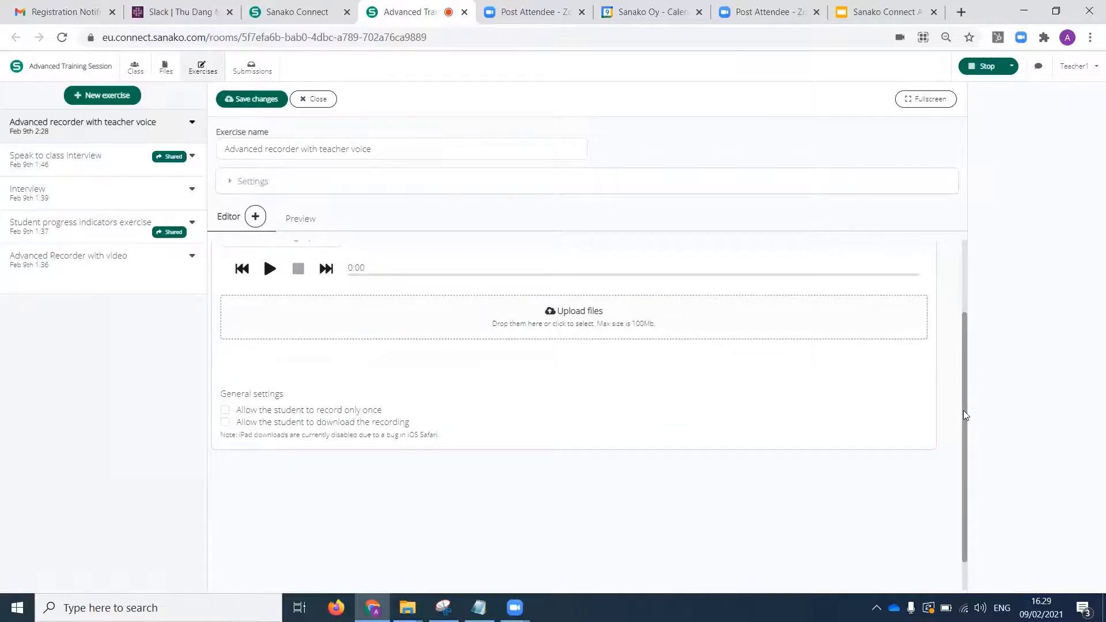
pyautogui.moveTo(964, 410); pyautogui.dragTo(965, 334)
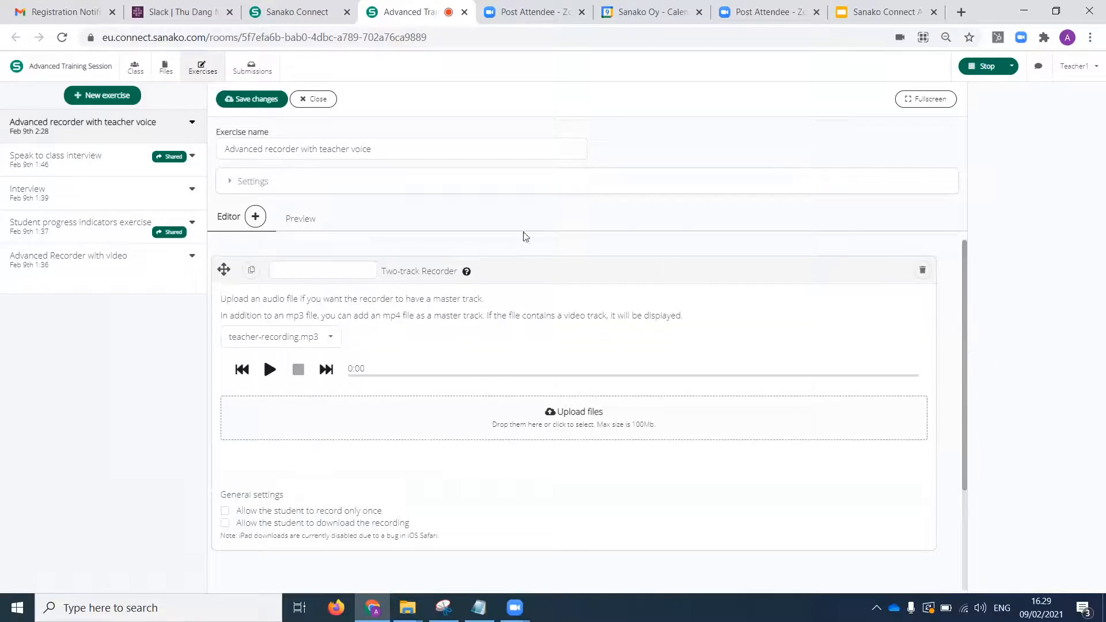
pyautogui.click(297, 224)
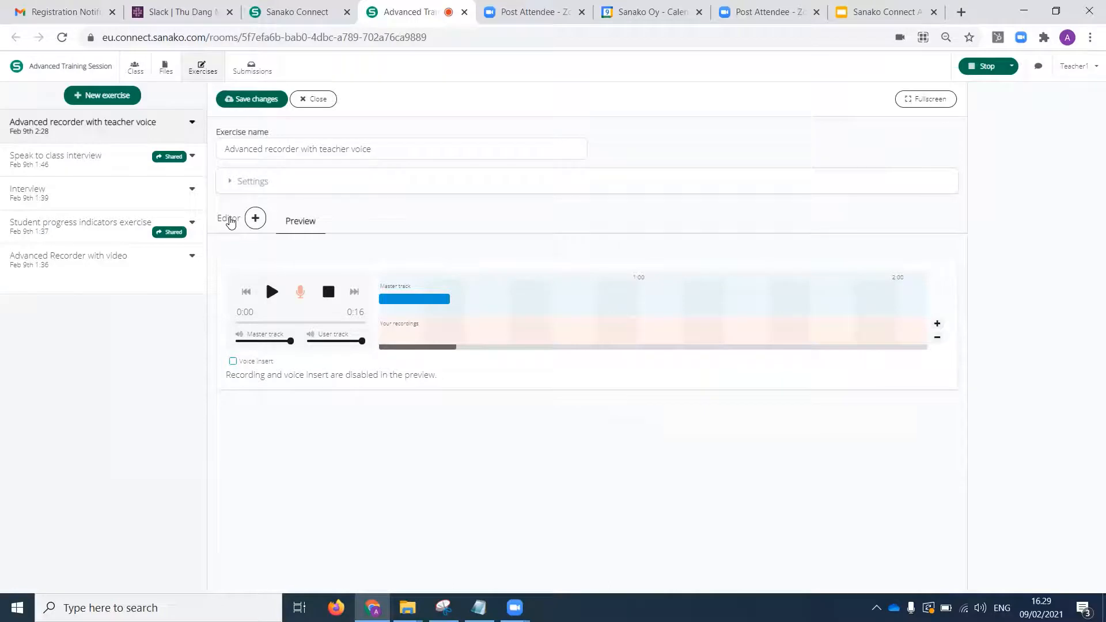
pyautogui.click(230, 221)
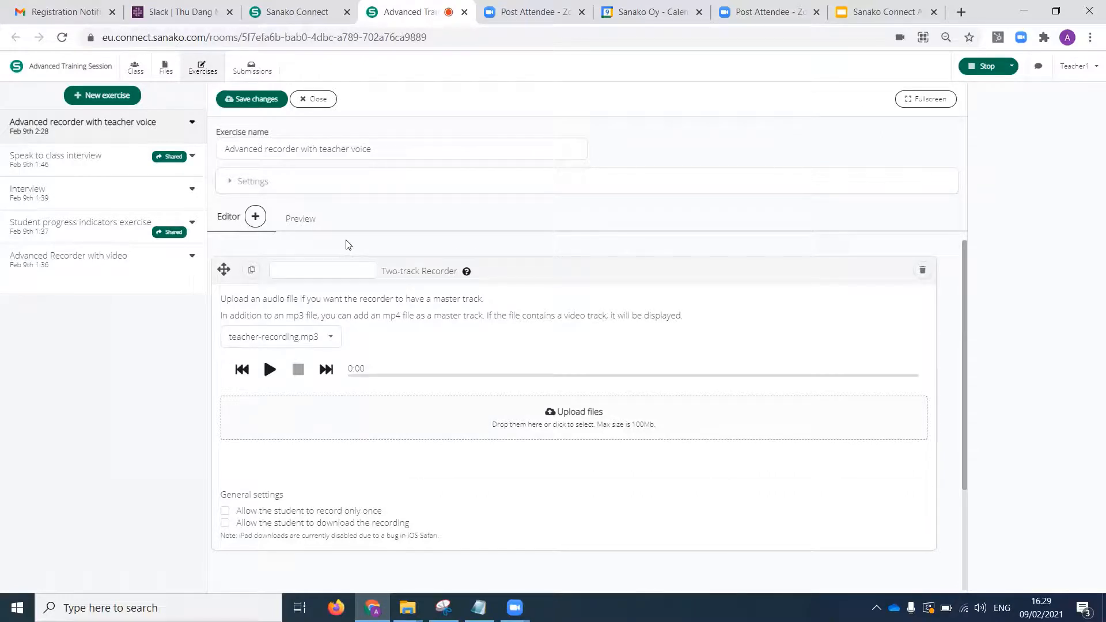
# Copy the training session's web address and open it in a browser window of the Test profile.
pyautogui.click(450, 42)
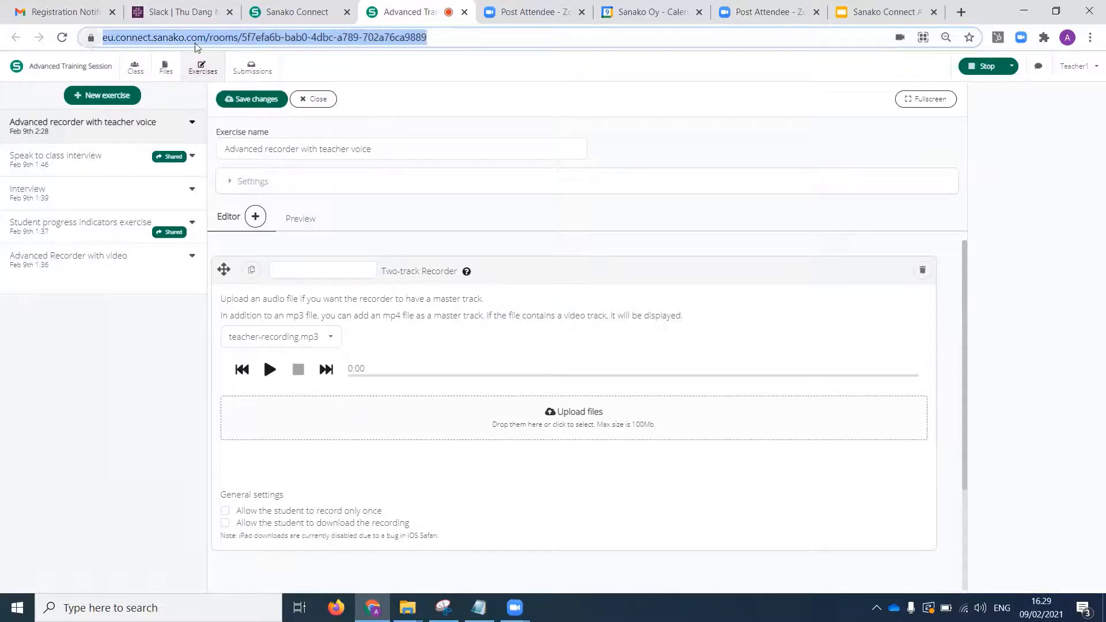
pyautogui.click(444, 40)
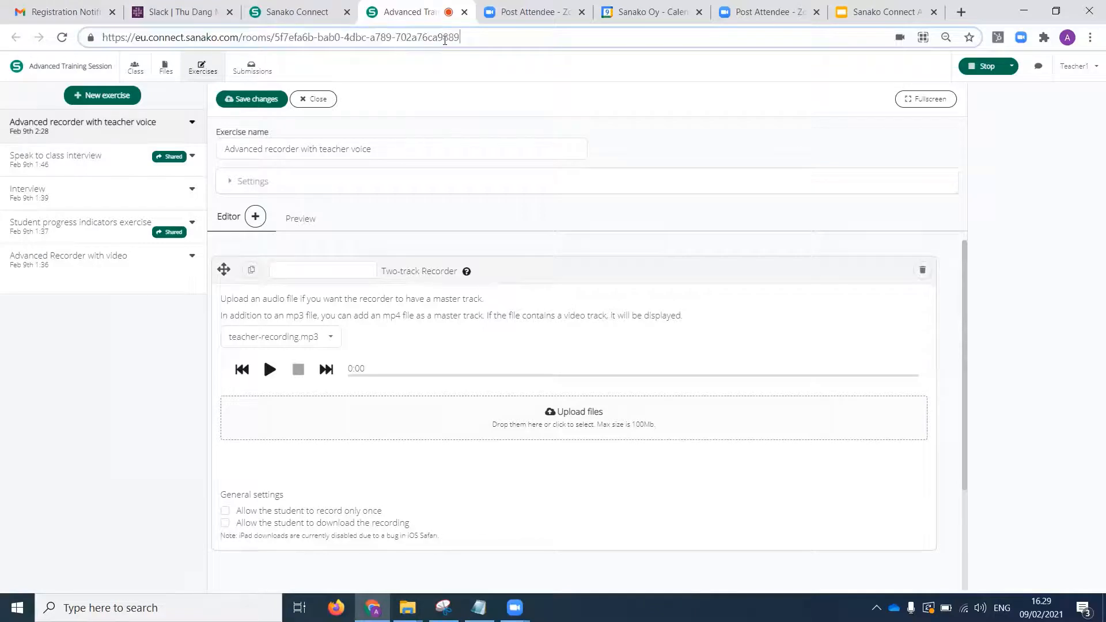
pyautogui.moveTo(472, 36); pyautogui.dragTo(88, 20)
pyautogui.hotkey('ctrl', 'c')
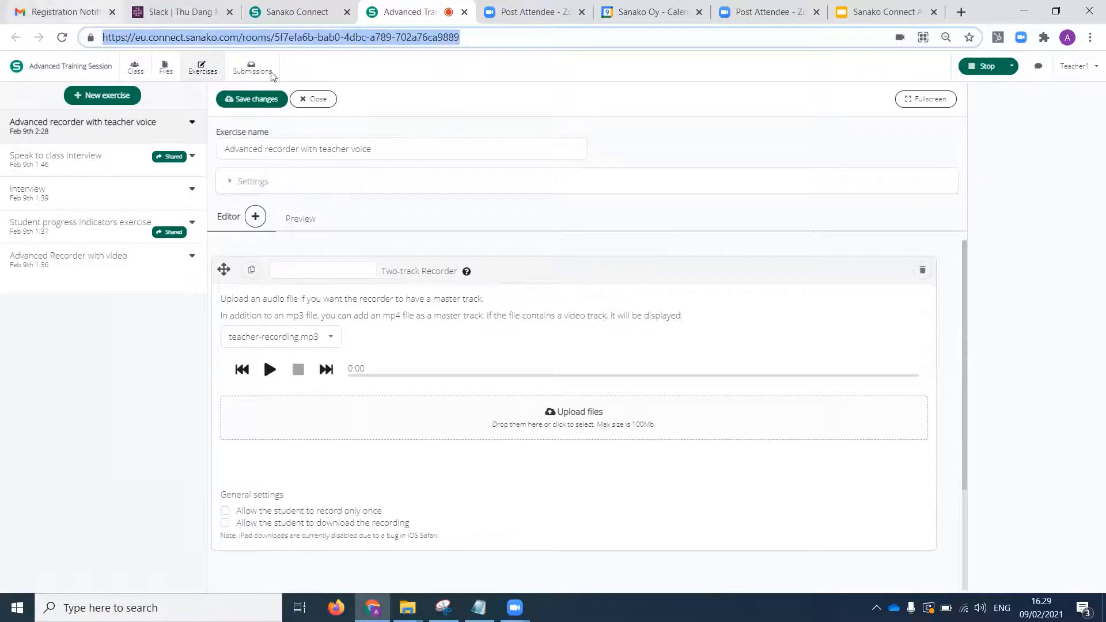
pyautogui.click(1067, 40)
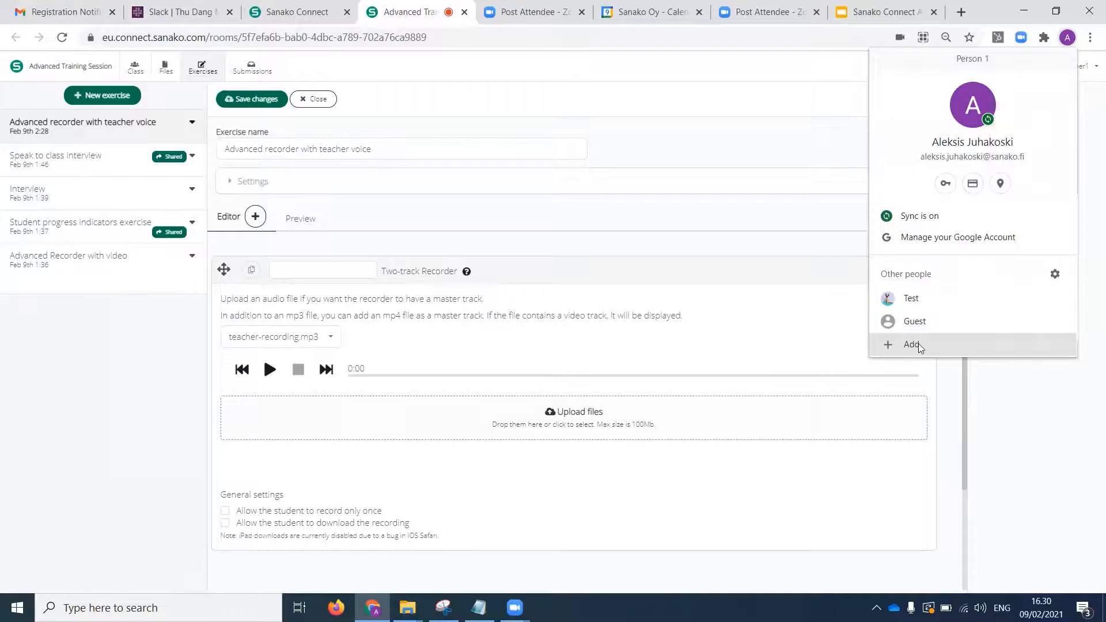
pyautogui.click(931, 300)
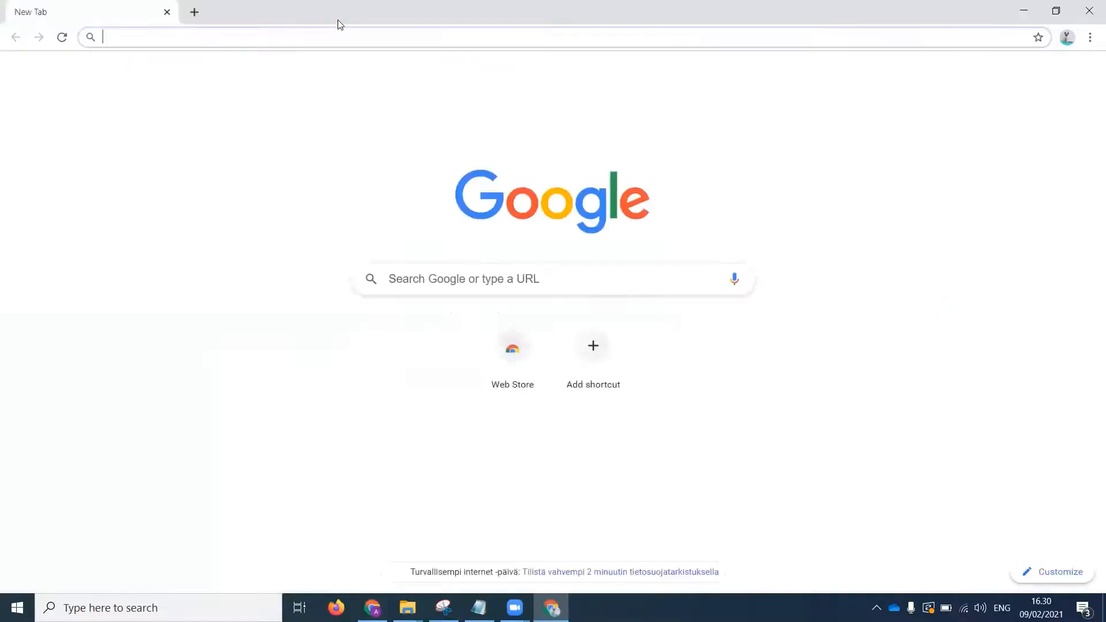
pyautogui.hotkey('ctrl', 'v')
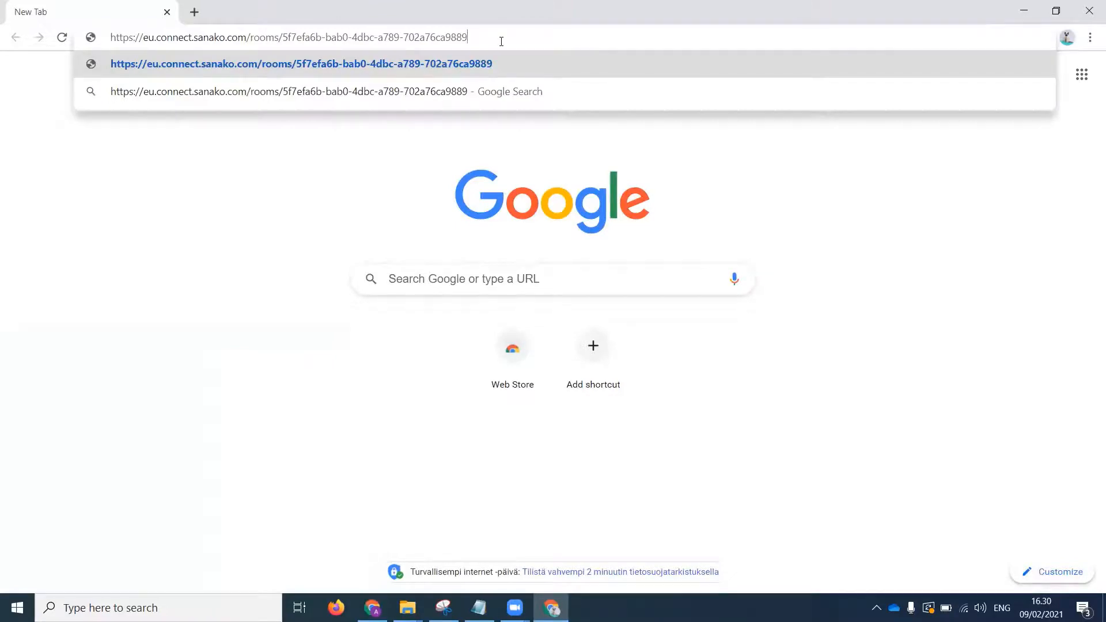
pyautogui.press('Return')
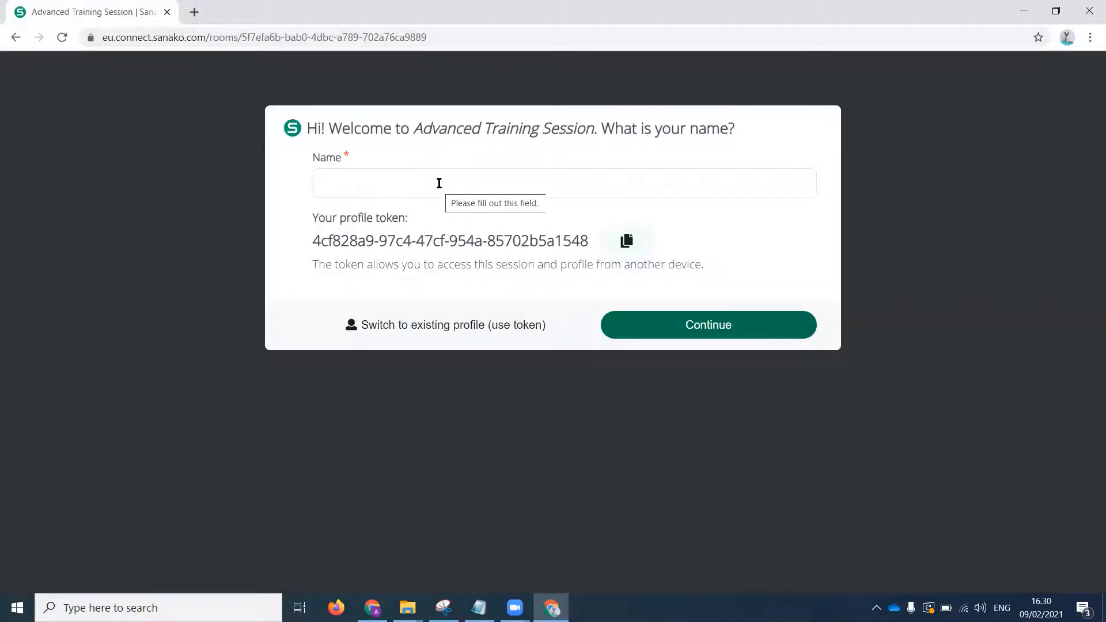
# Enter the student's name on the welcome form and continue into the training session.
pyautogui.click(439, 183)
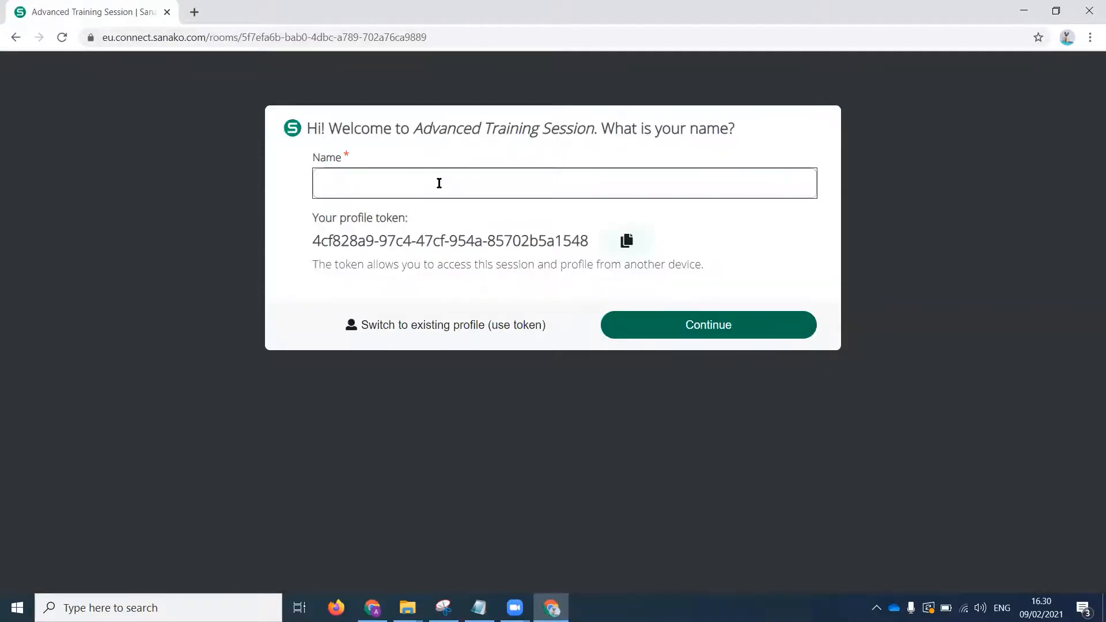
pyautogui.write('Aleksis student')
pyautogui.click(691, 325)
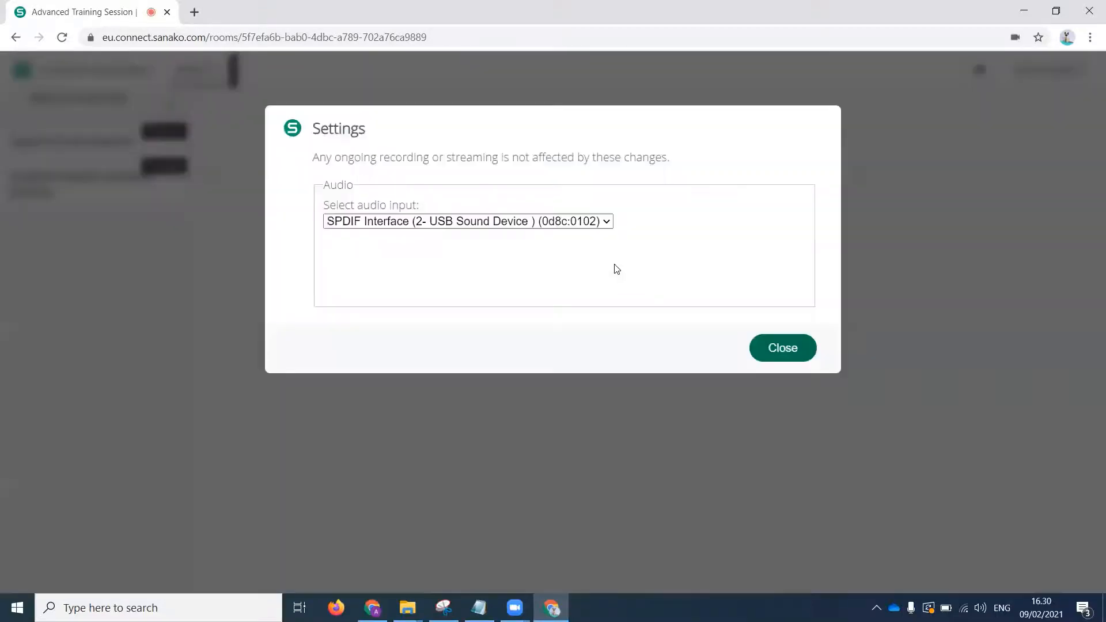
# Set the student's audio input to Microphone (2- USB Sound Device) and close the settings.
pyautogui.click(609, 222)
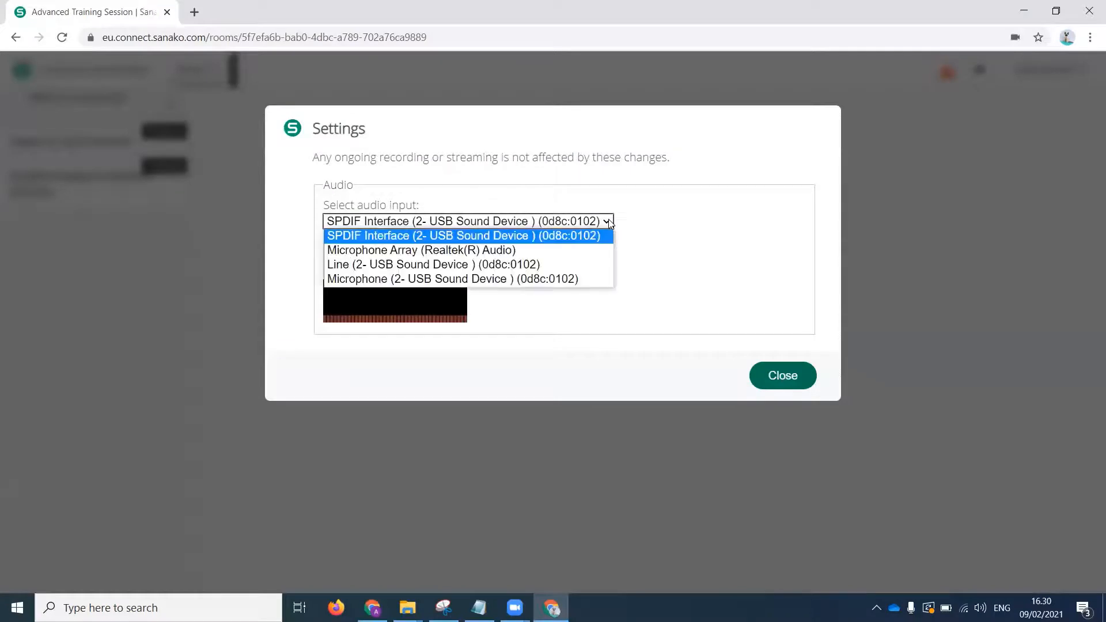
pyautogui.click(527, 278)
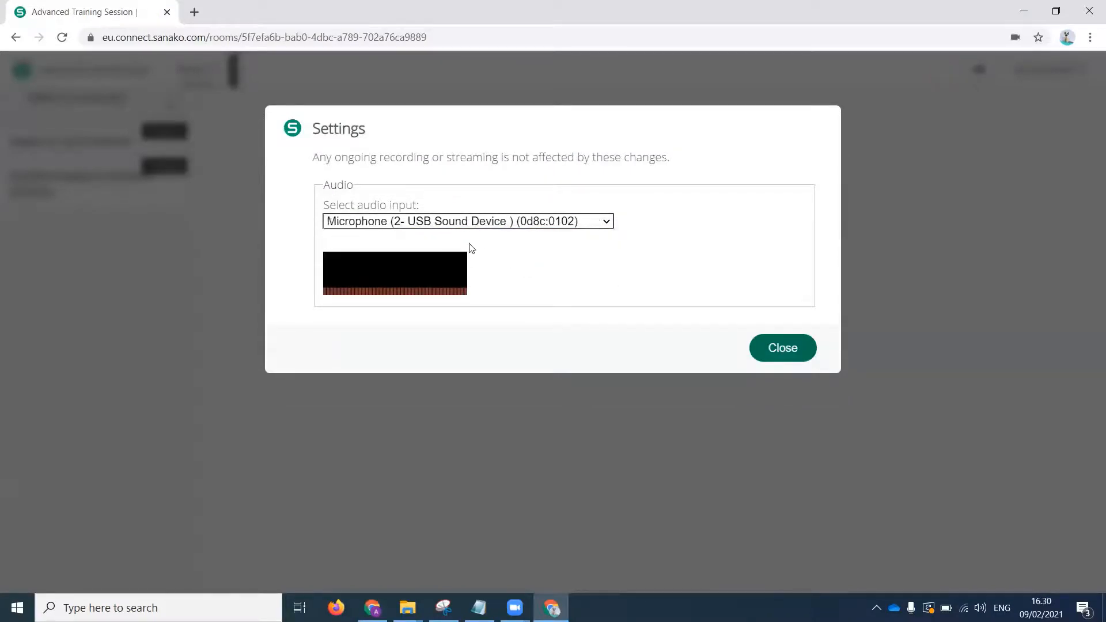
pyautogui.click(777, 348)
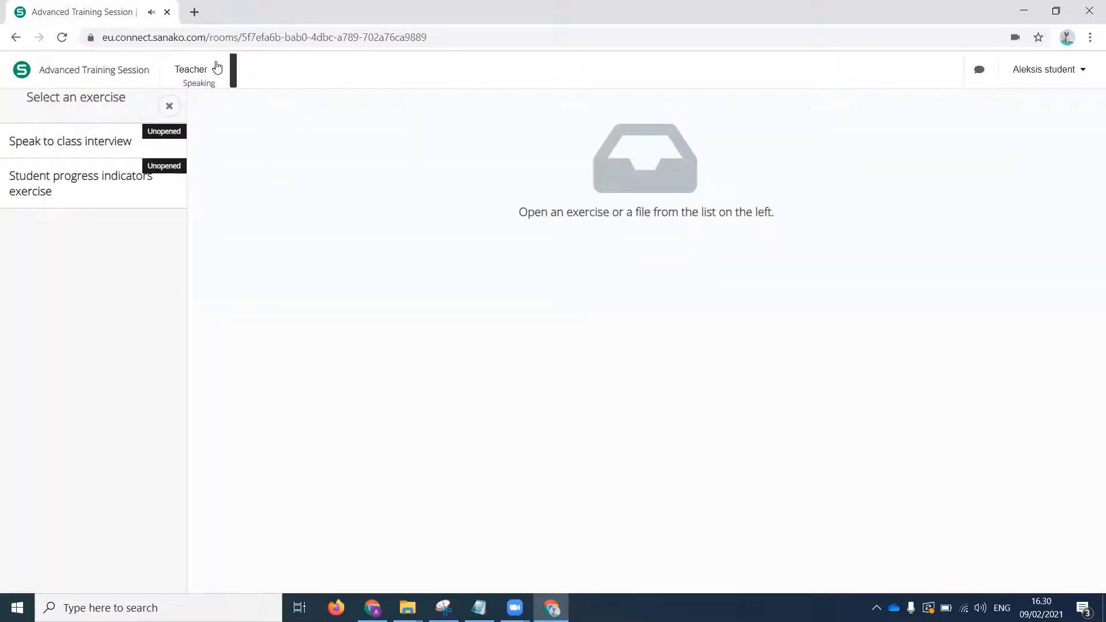
# Stop the teacher's speech to the class from the teacher's browser window and return to the student's window.
pyautogui.click(216, 70)
pyautogui.click(372, 608)
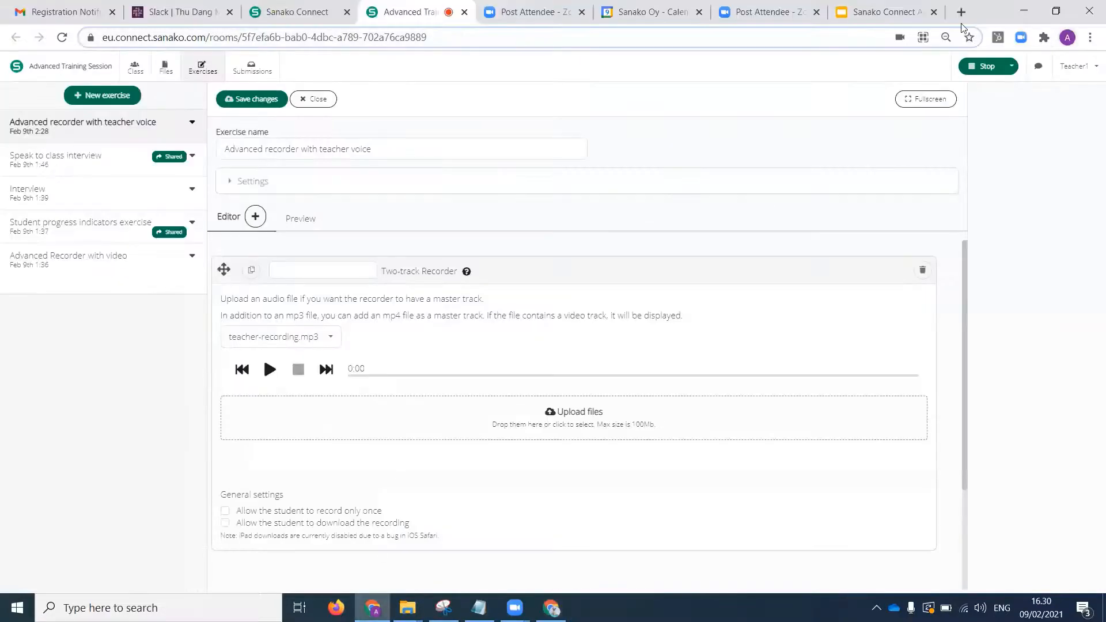
pyautogui.click(989, 68)
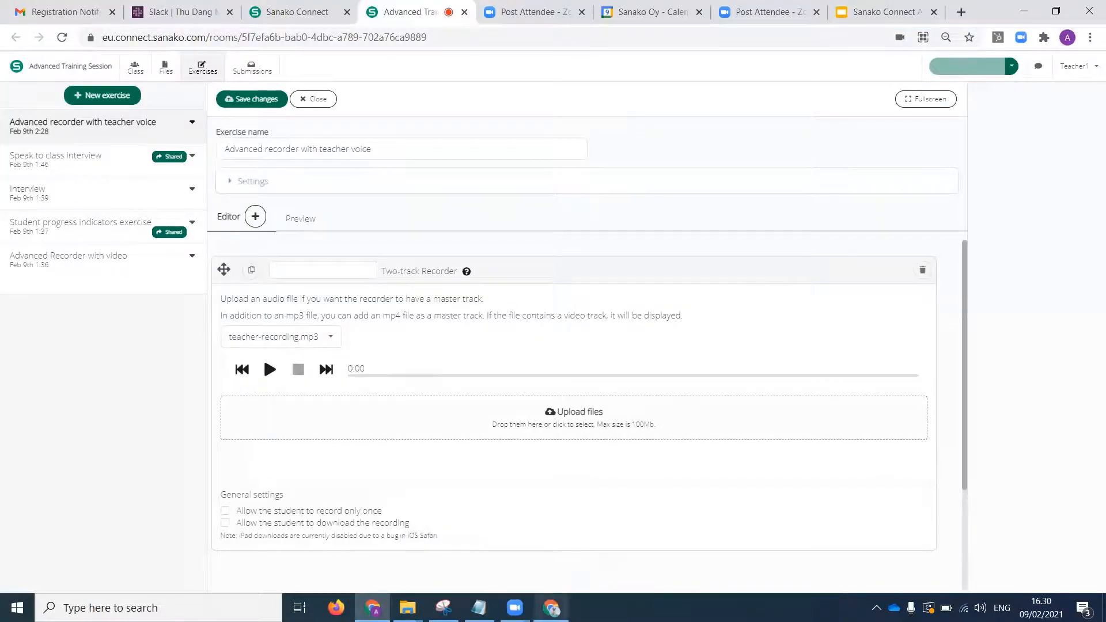
pyautogui.click(551, 608)
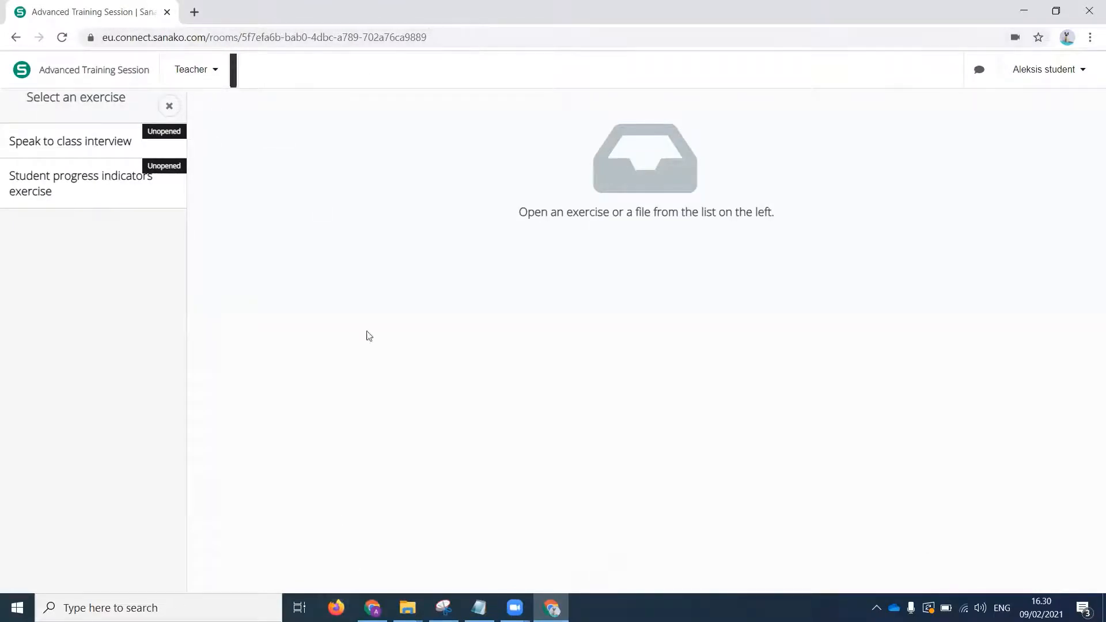
# View the list of students in the class from the teacher's browser window and return to the student's window.
pyautogui.click(369, 604)
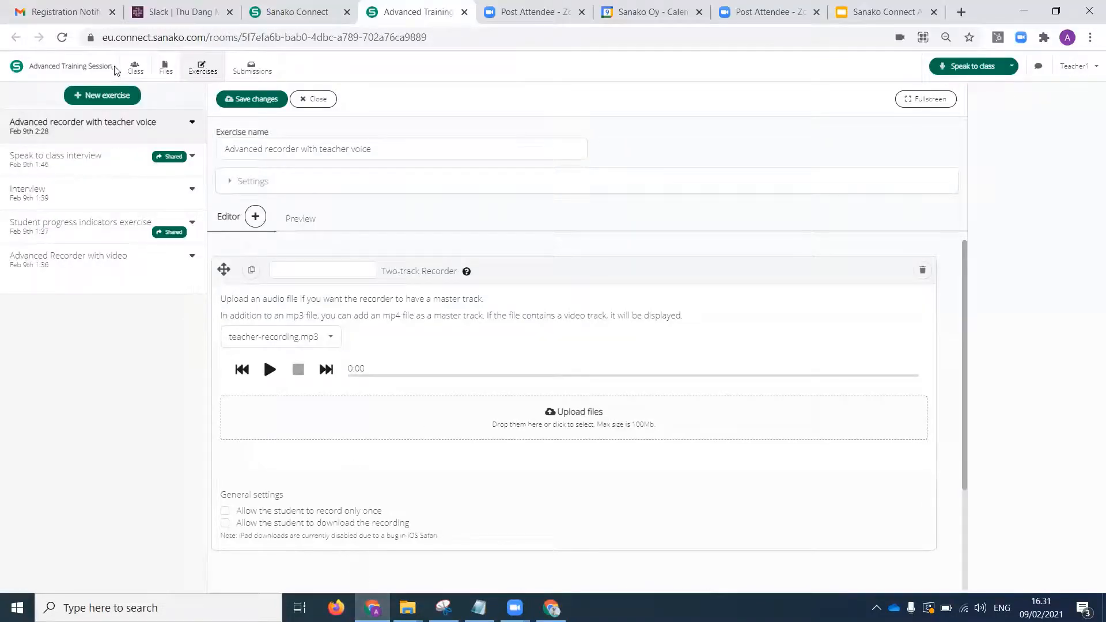
pyautogui.click(134, 66)
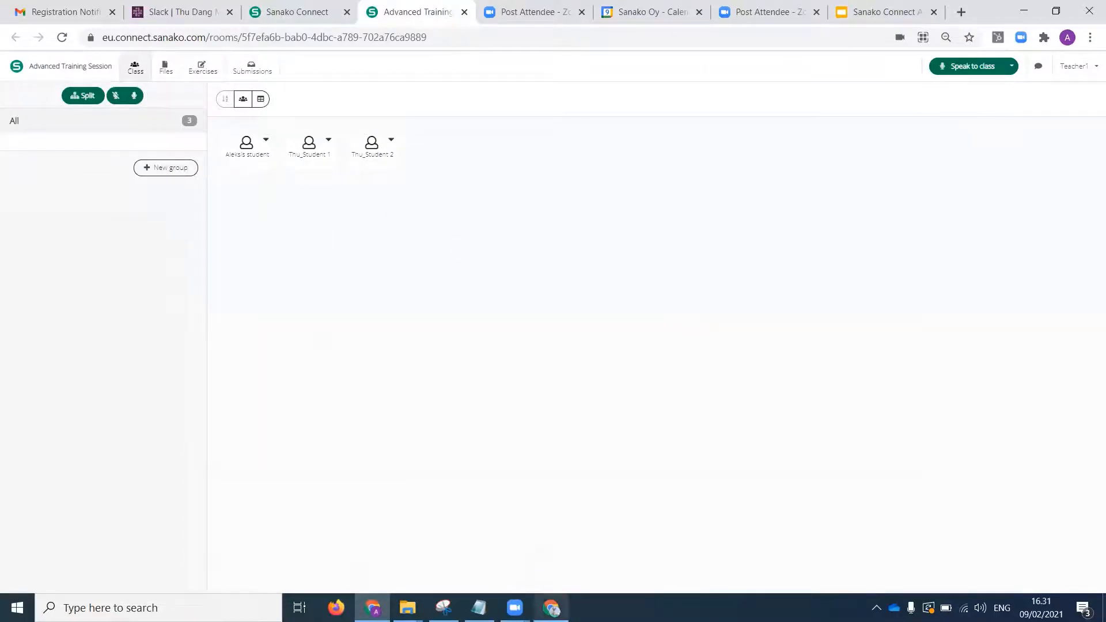
pyautogui.moveTo(551, 608)
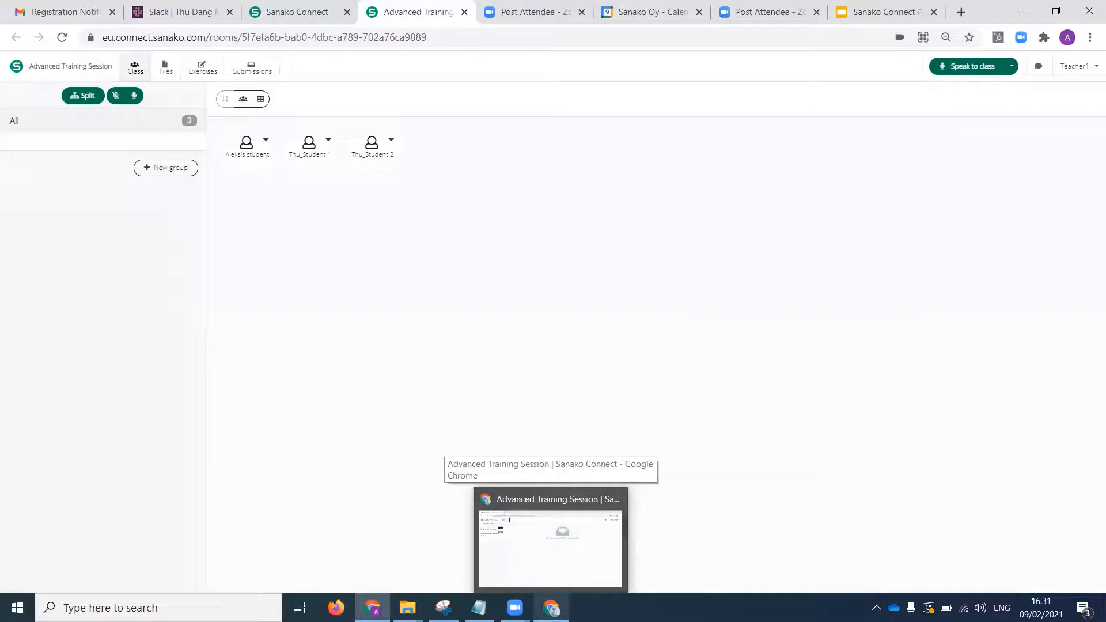
pyautogui.click(551, 547)
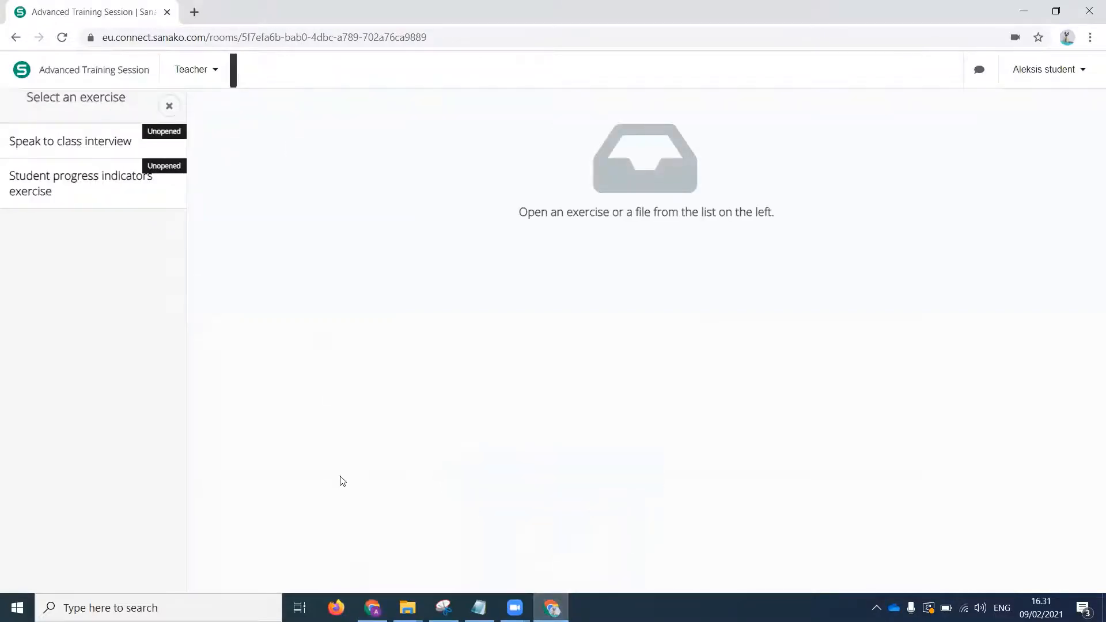
# Share the exercise 'Advanced recorder with teacher voice' to the session from the teacher's window and go back to the class view.
pyautogui.click(372, 608)
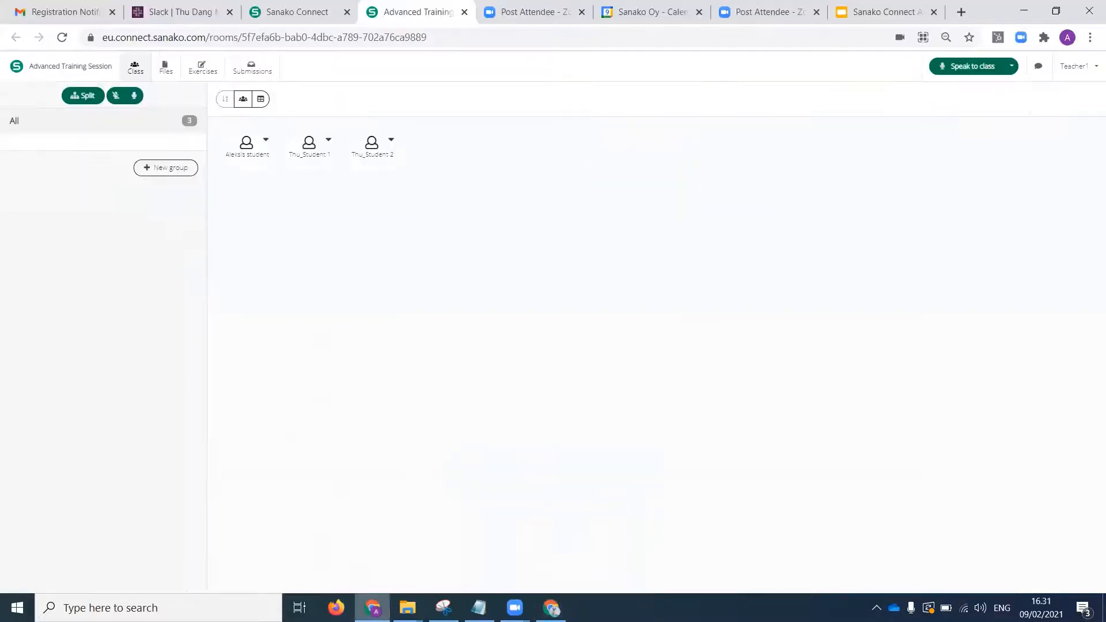
pyautogui.click(196, 68)
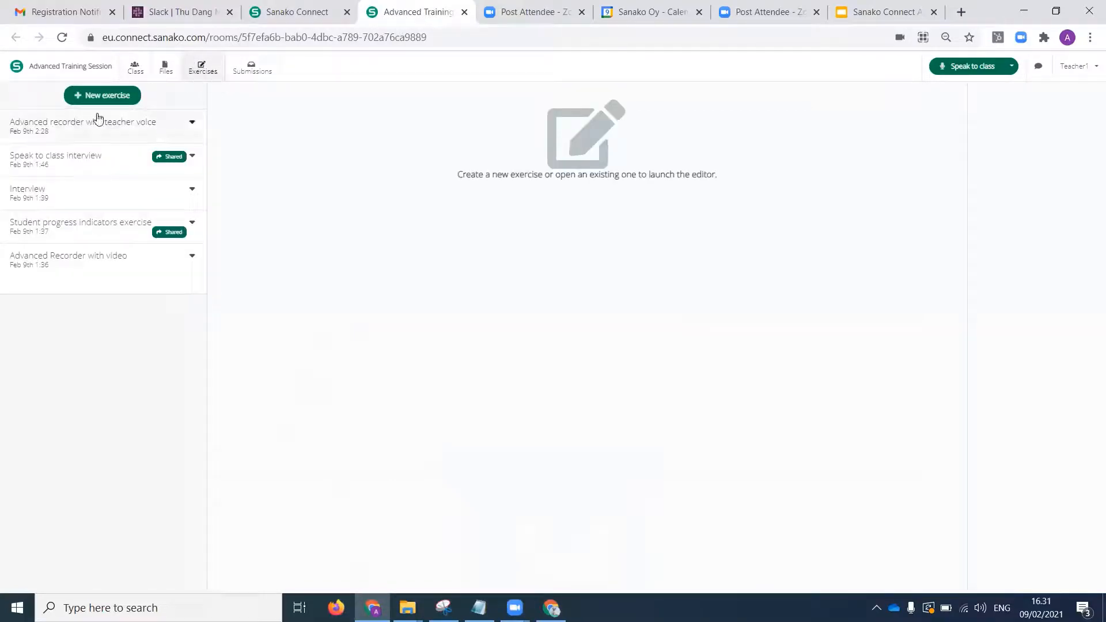
pyautogui.click(193, 123)
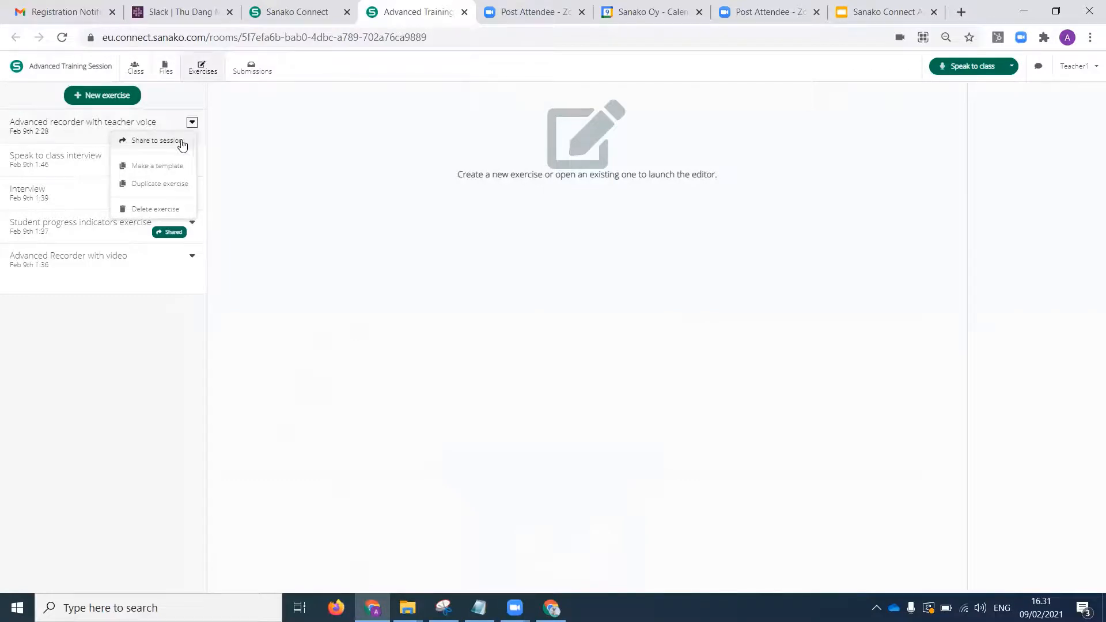
pyautogui.click(168, 141)
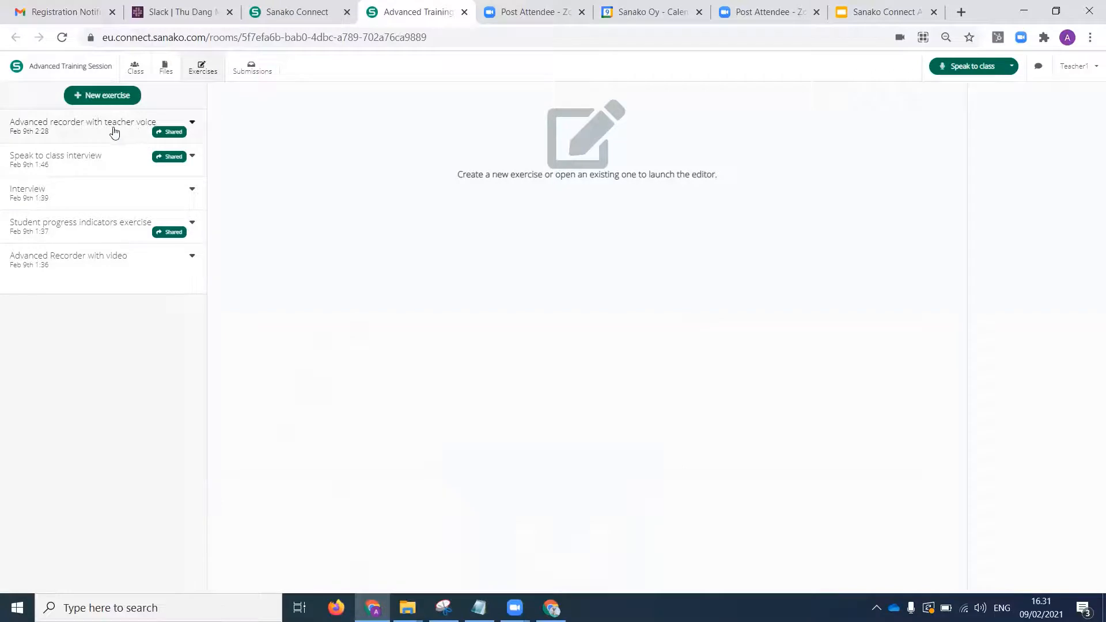
pyautogui.click(153, 72)
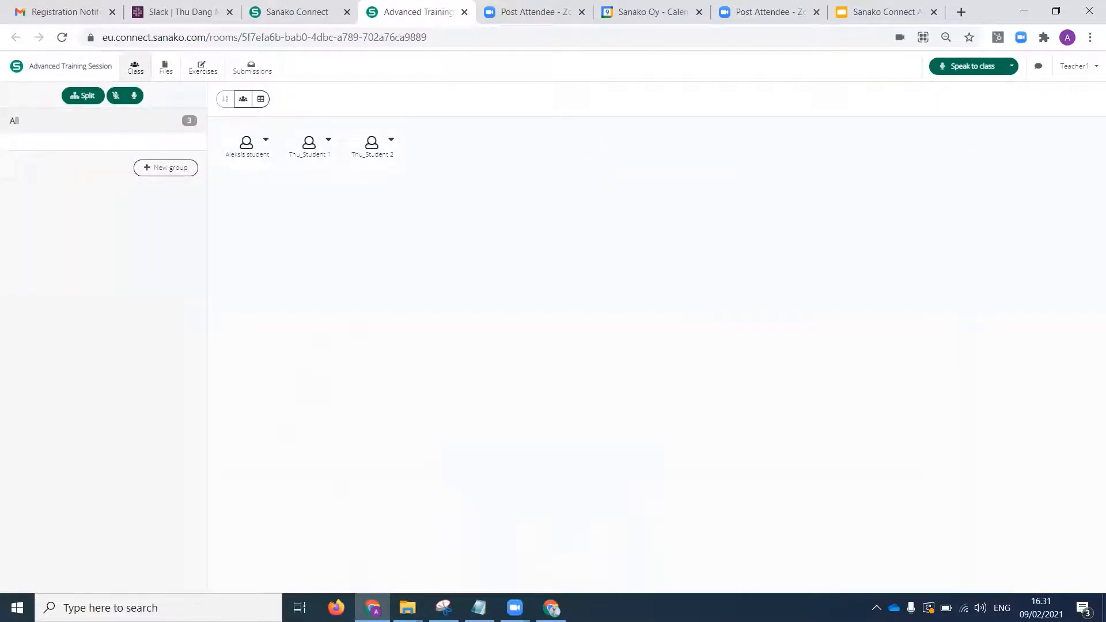
# In the student's window, dismiss the new exercise notice and start the exercise 'Advanced recorder with teacher voice'.
pyautogui.click(549, 606)
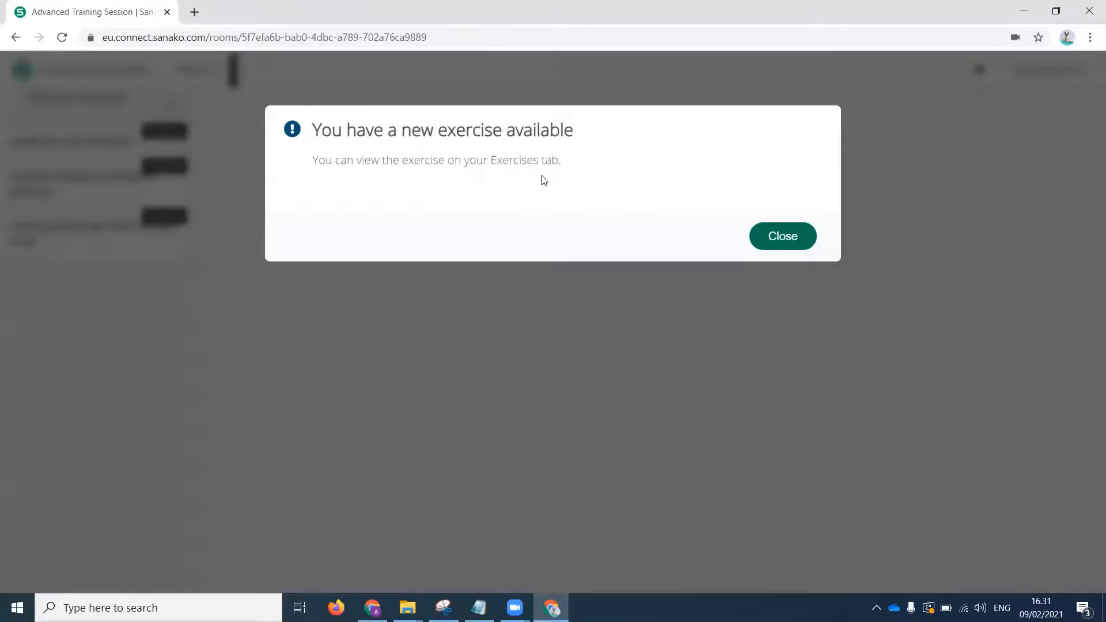
pyautogui.click(784, 240)
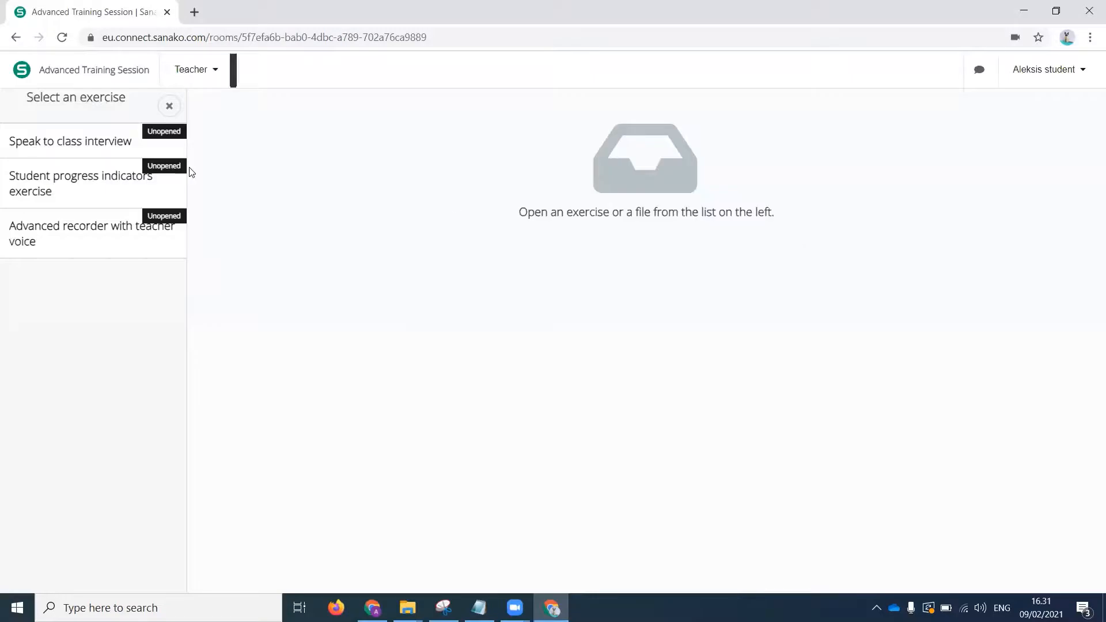
pyautogui.click(77, 233)
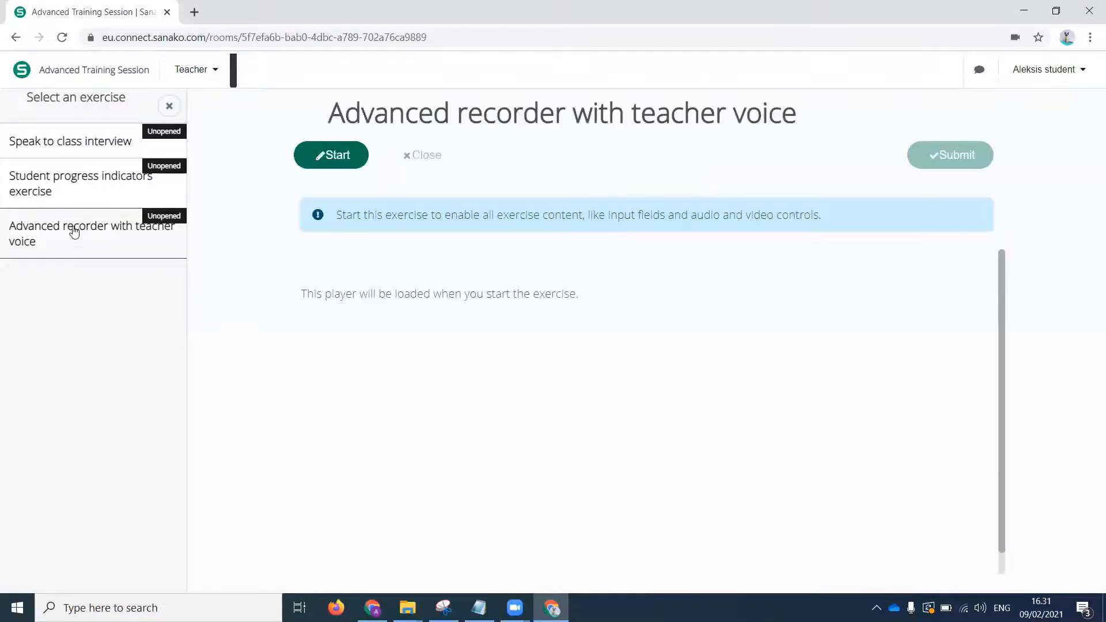
pyautogui.click(338, 156)
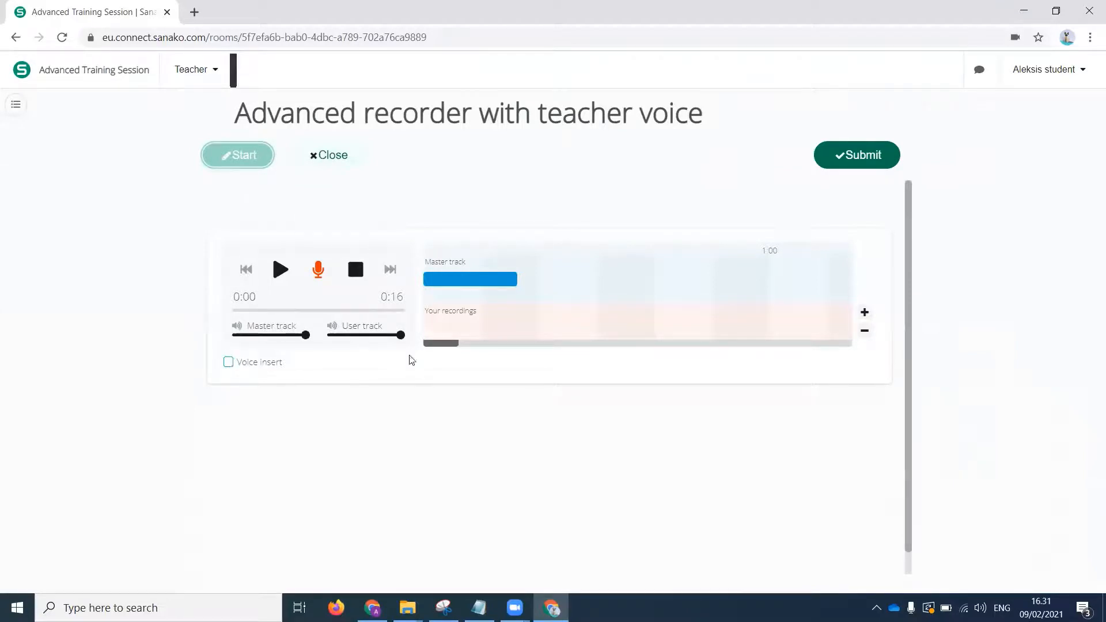
# Enable voice insert, play the master track from the beginning to about 0:07 and record a student insert of about 9 seconds there.
pyautogui.click(229, 363)
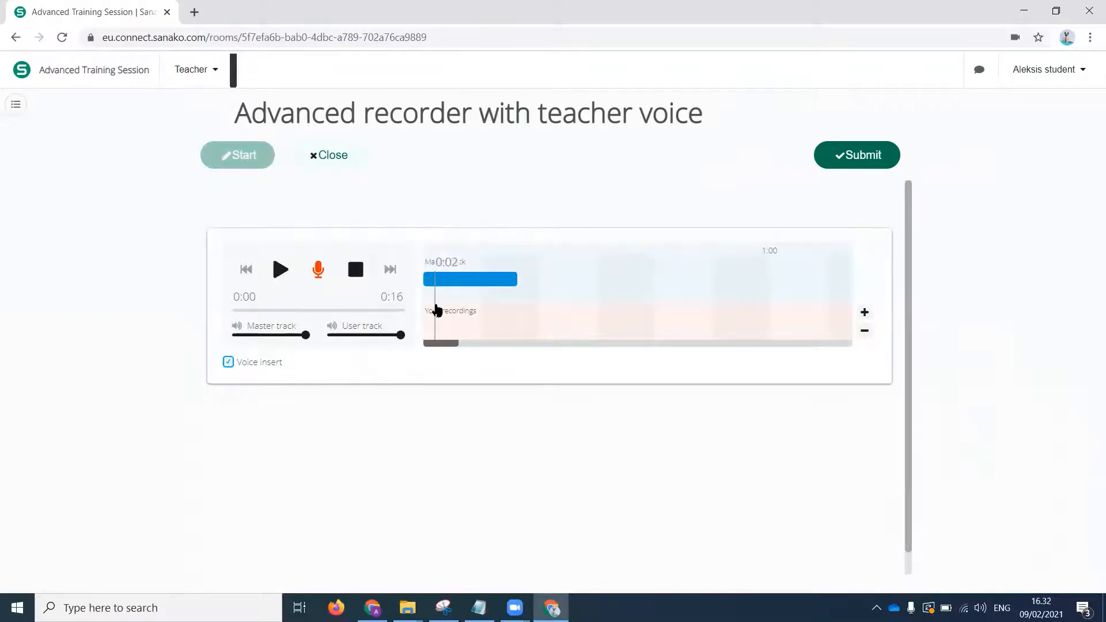
pyautogui.click(426, 259)
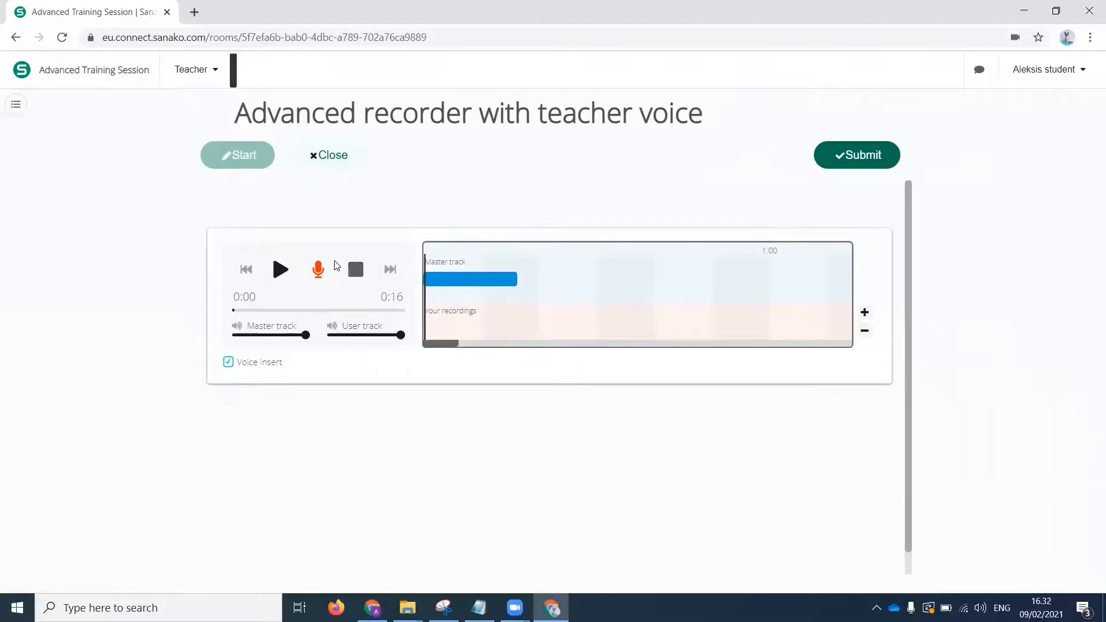
pyautogui.click(281, 270)
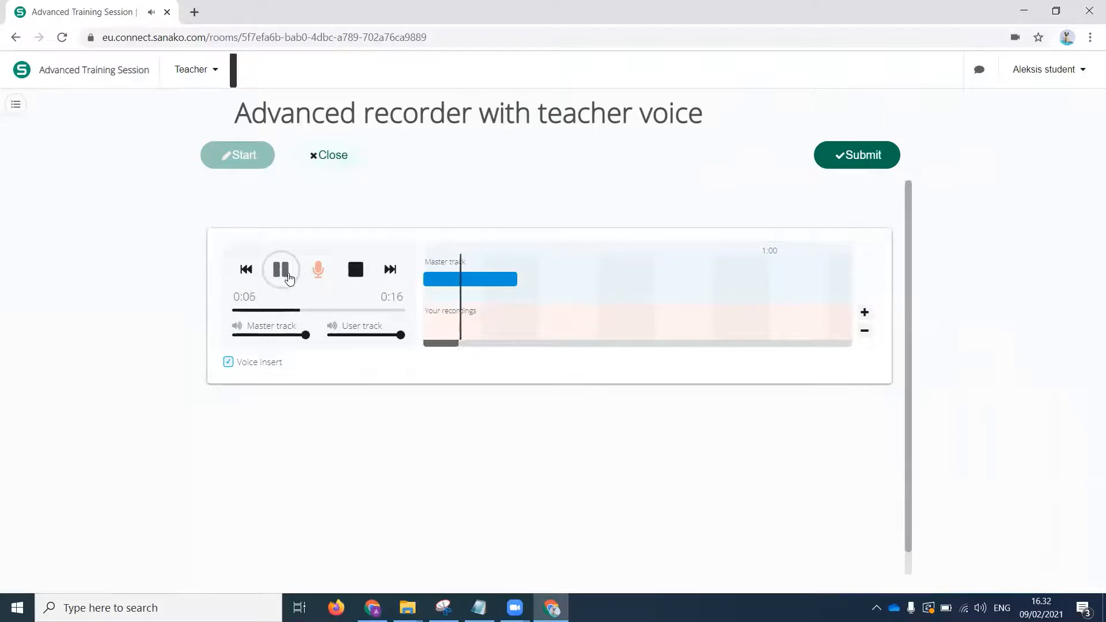
pyautogui.click(287, 278)
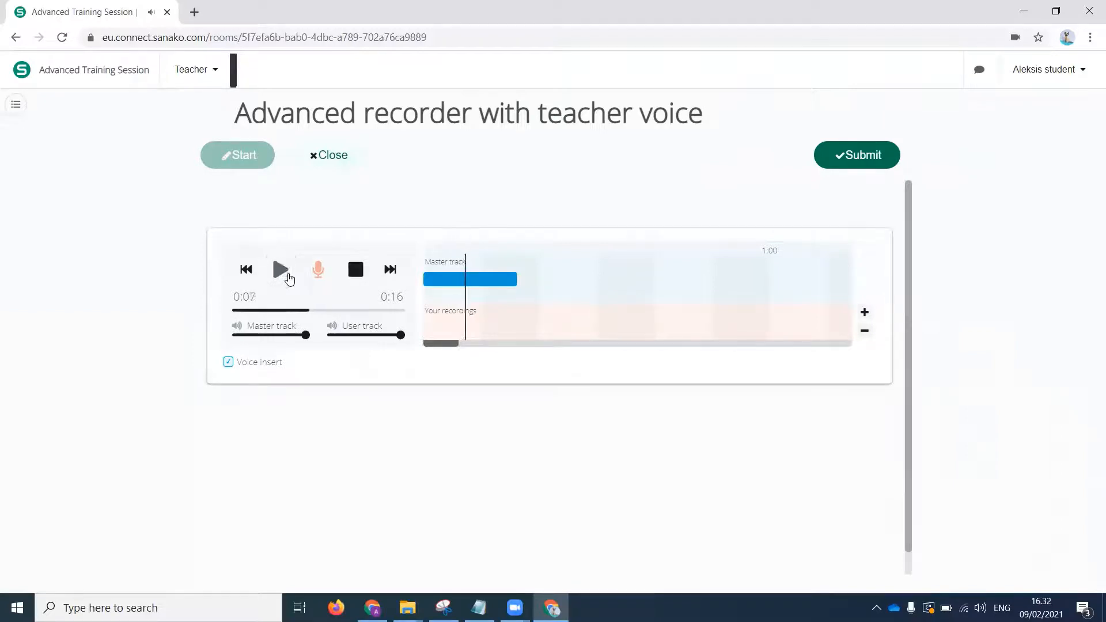
pyautogui.click(318, 272)
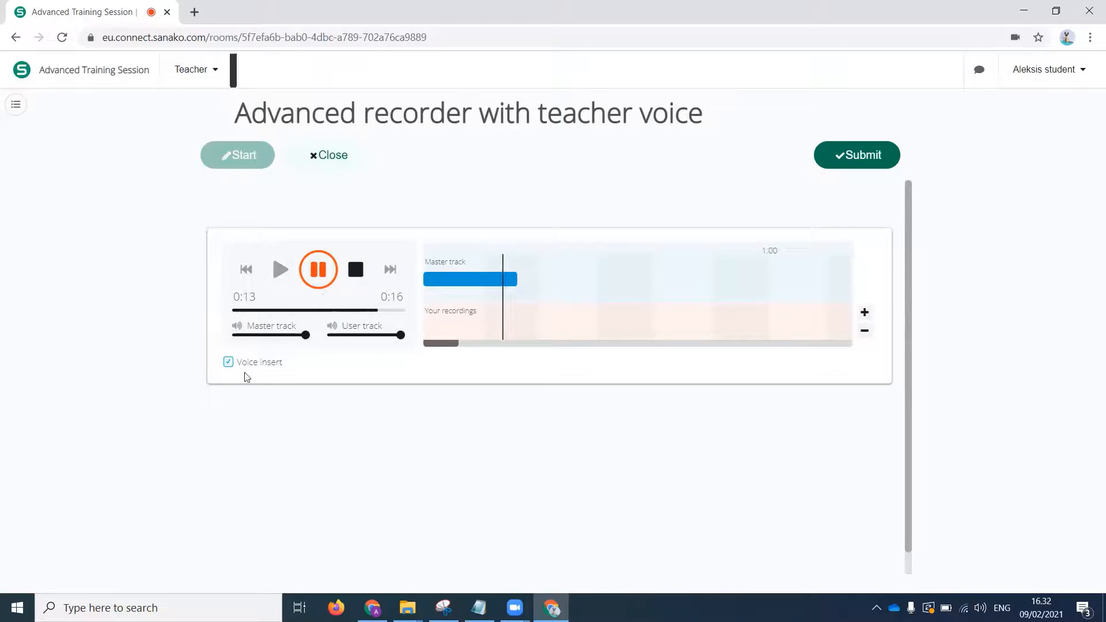
pyautogui.click(318, 270)
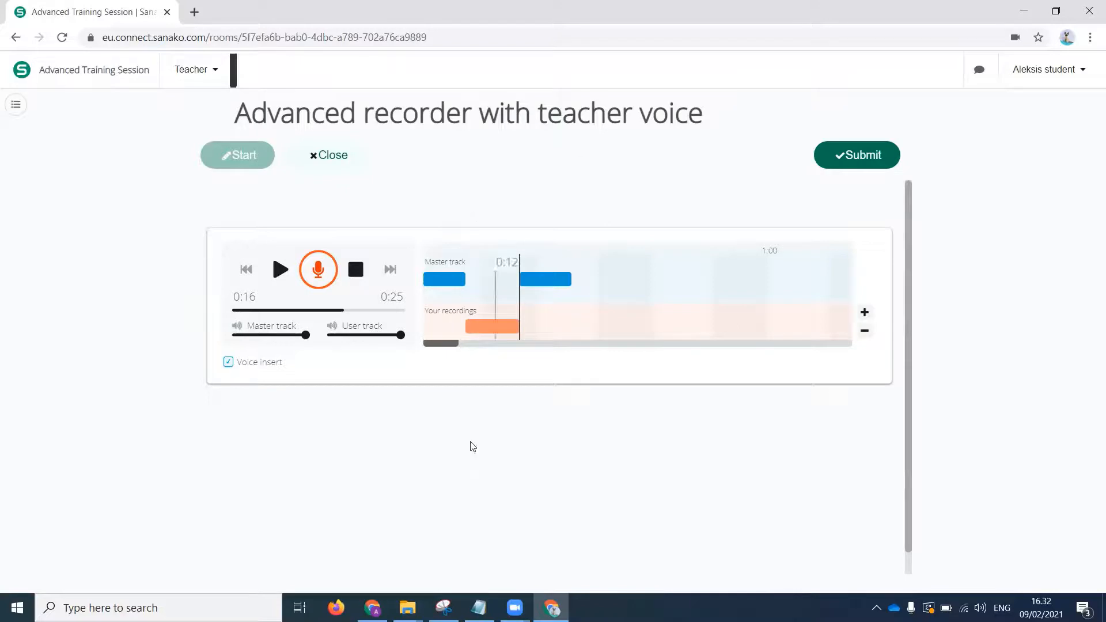
# Check the student's progress indicator in the teacher's class view and return to the student's window.
pyautogui.moveTo(372, 608)
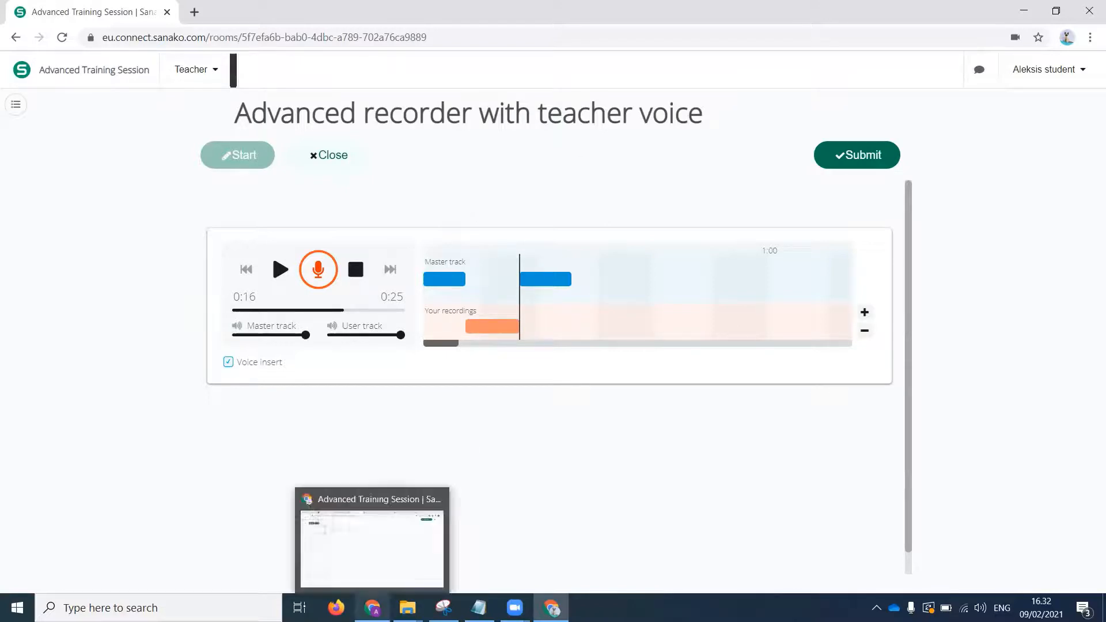
pyautogui.click(371, 544)
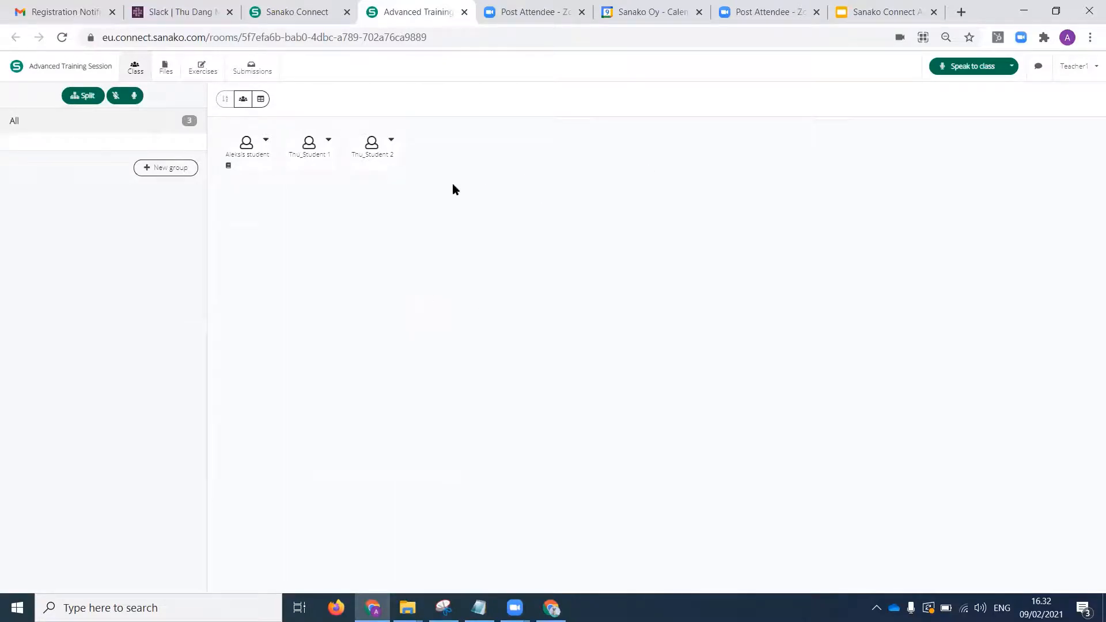
pyautogui.click(552, 608)
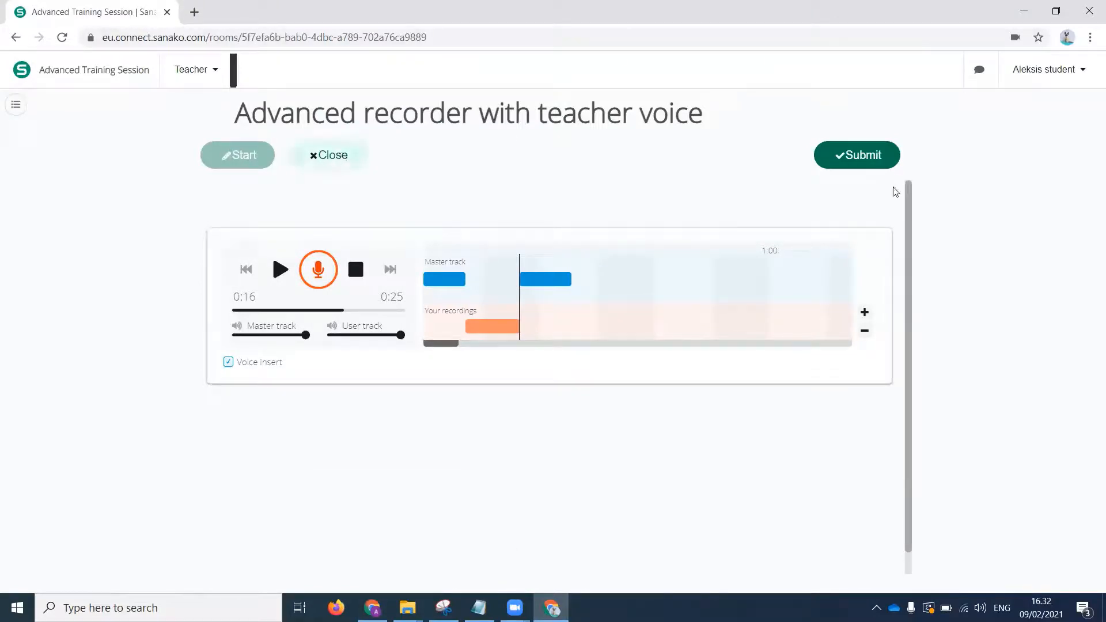
# Submit the student's recorder exercise, check its status in the exercise list and leave the list hidden.
pyautogui.click(857, 155)
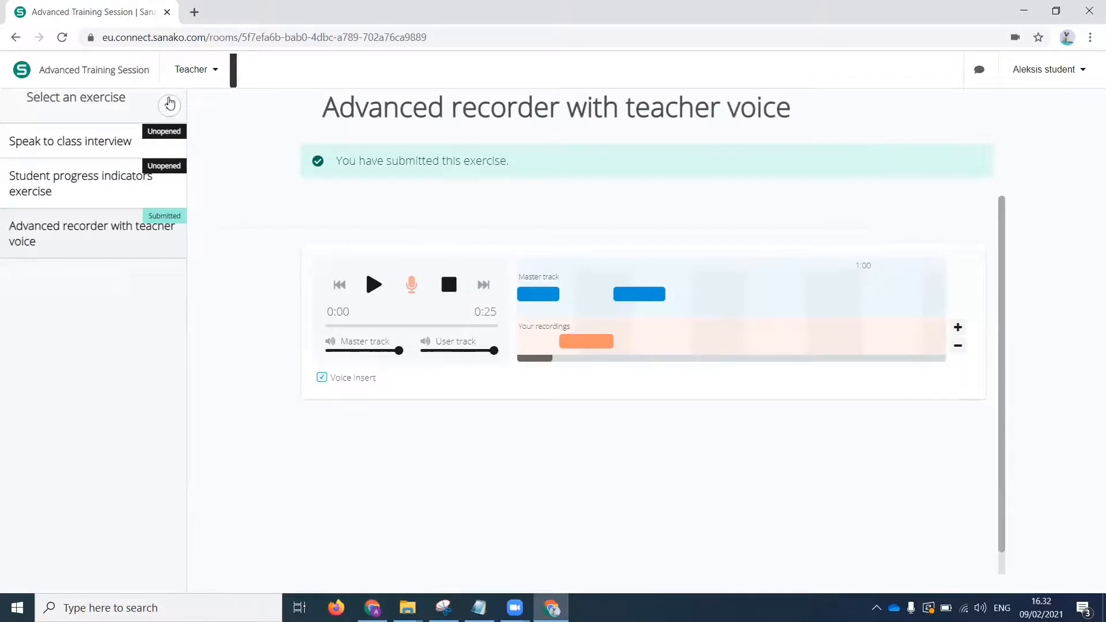
pyautogui.click(170, 104)
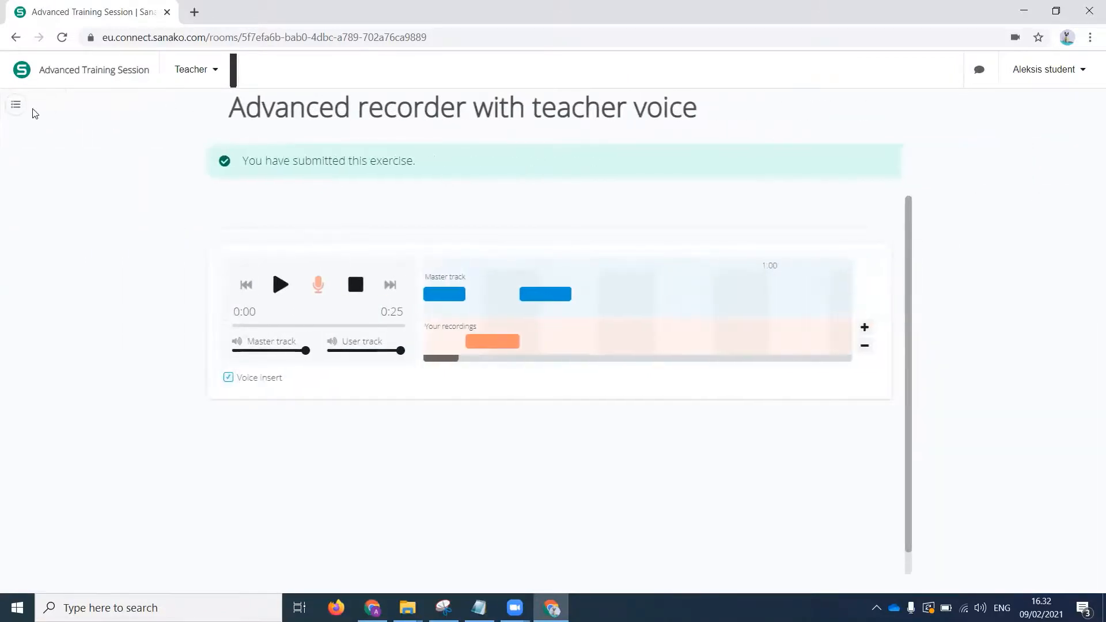
pyautogui.click(18, 107)
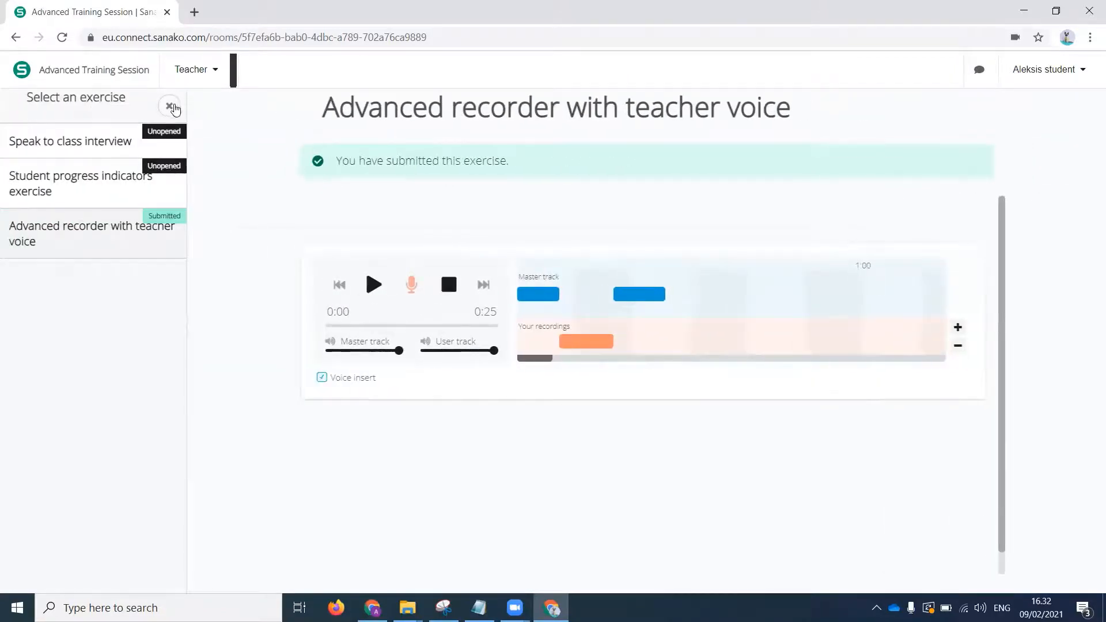
pyautogui.click(170, 105)
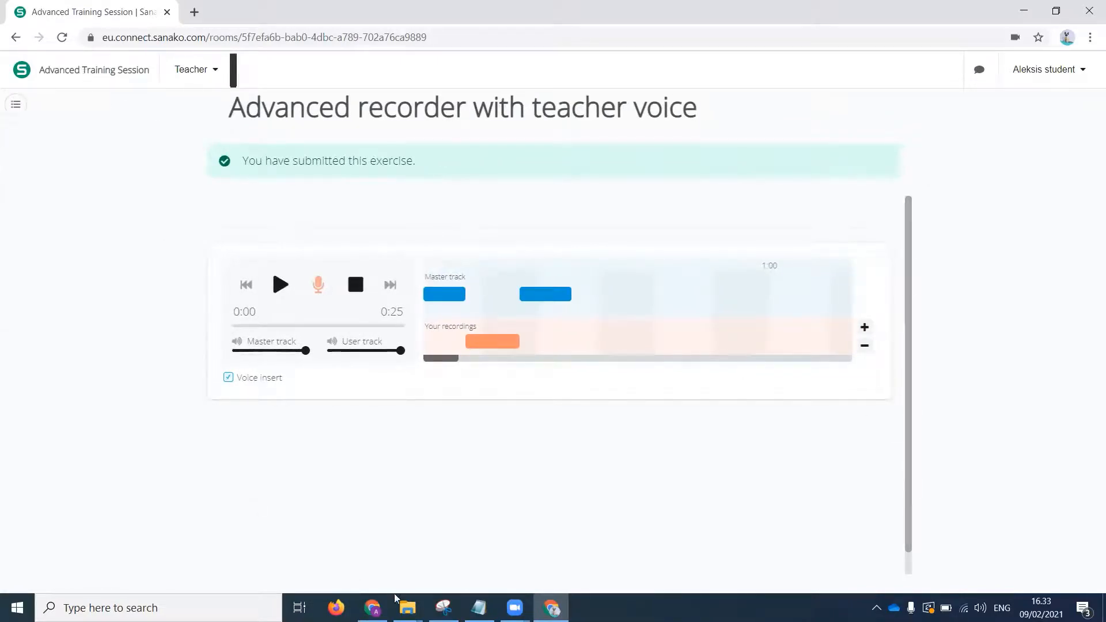
# In the teacher's window, open the session instructions for editing and paste in the whole welcome text copied from the Notepad note.
pyautogui.click(381, 607)
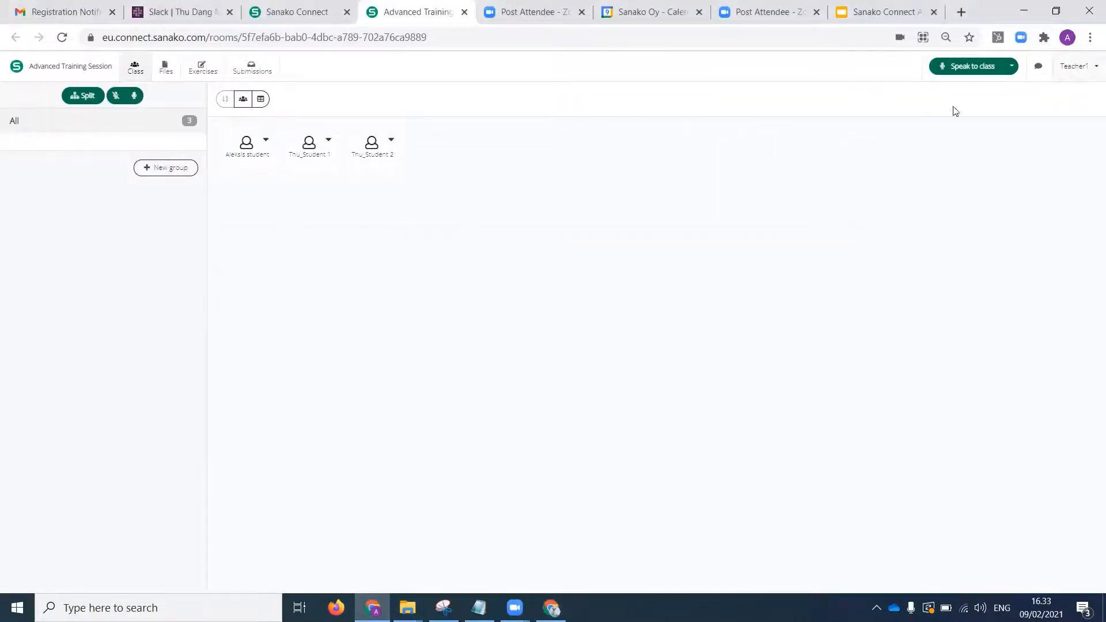
pyautogui.click(1093, 70)
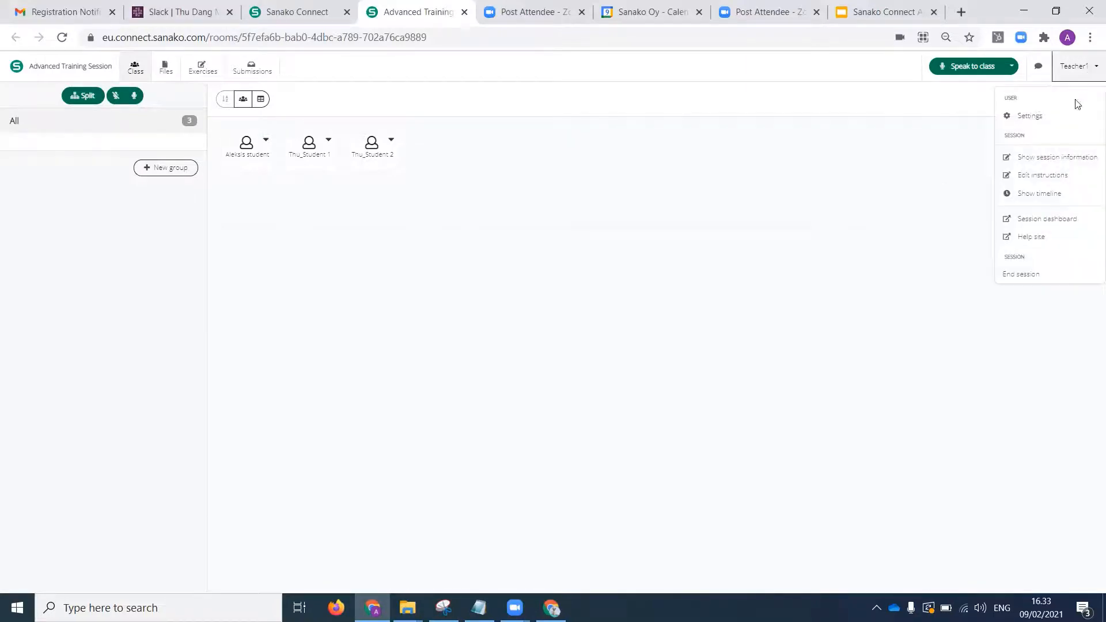
pyautogui.click(1048, 178)
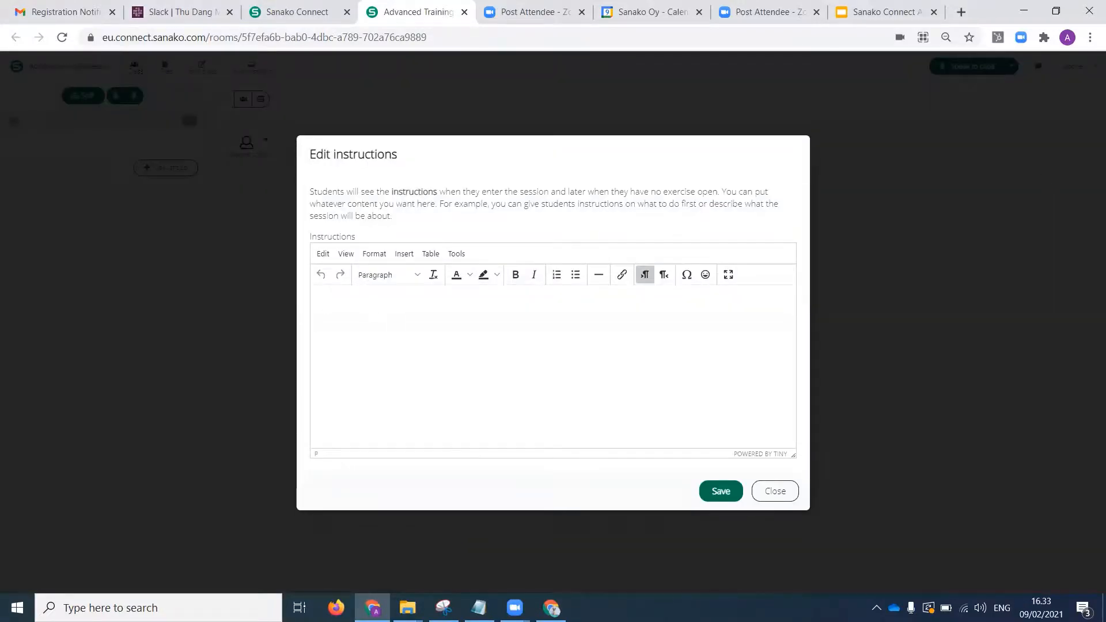
pyautogui.click(478, 607)
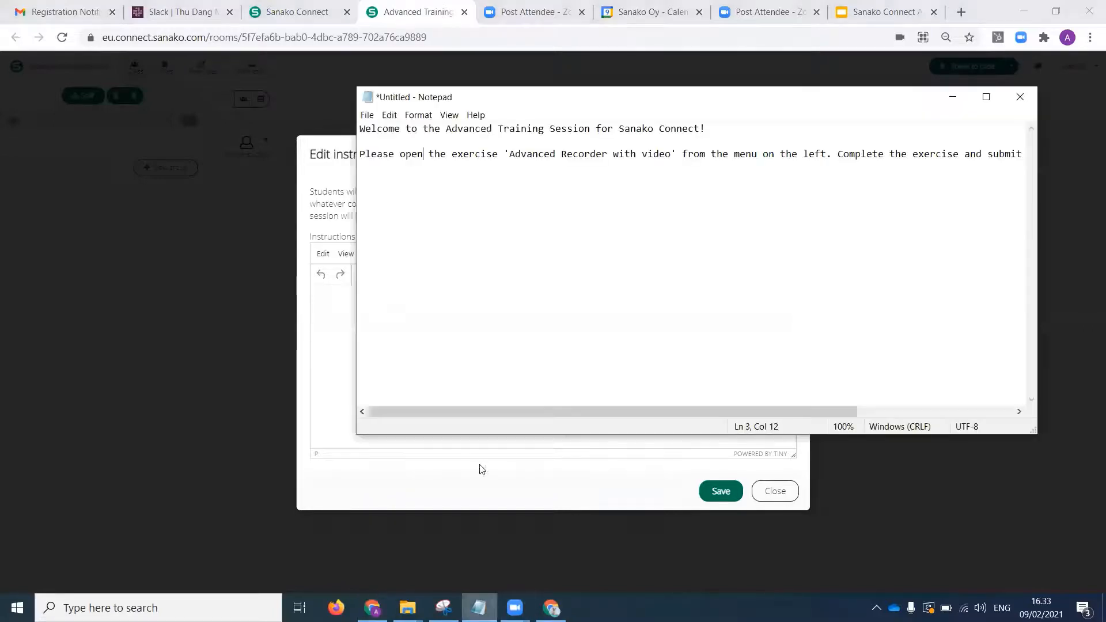
pyautogui.moveTo(376, 194); pyautogui.dragTo(346, 141)
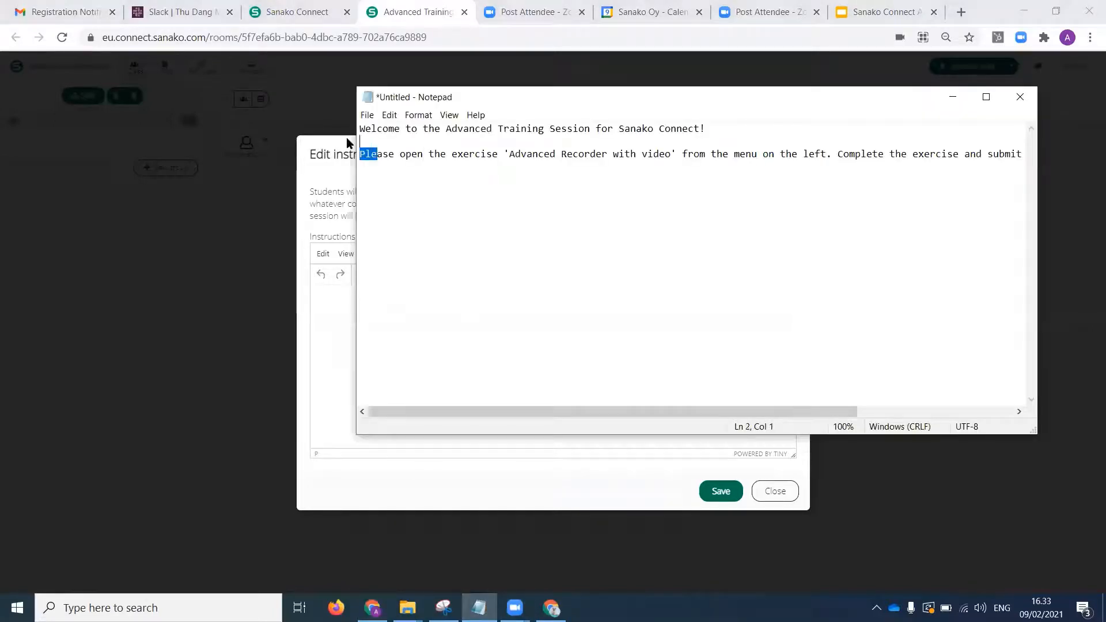
pyautogui.hotkey('ctrl', 'a')
pyautogui.hotkey('ctrl', 'c')
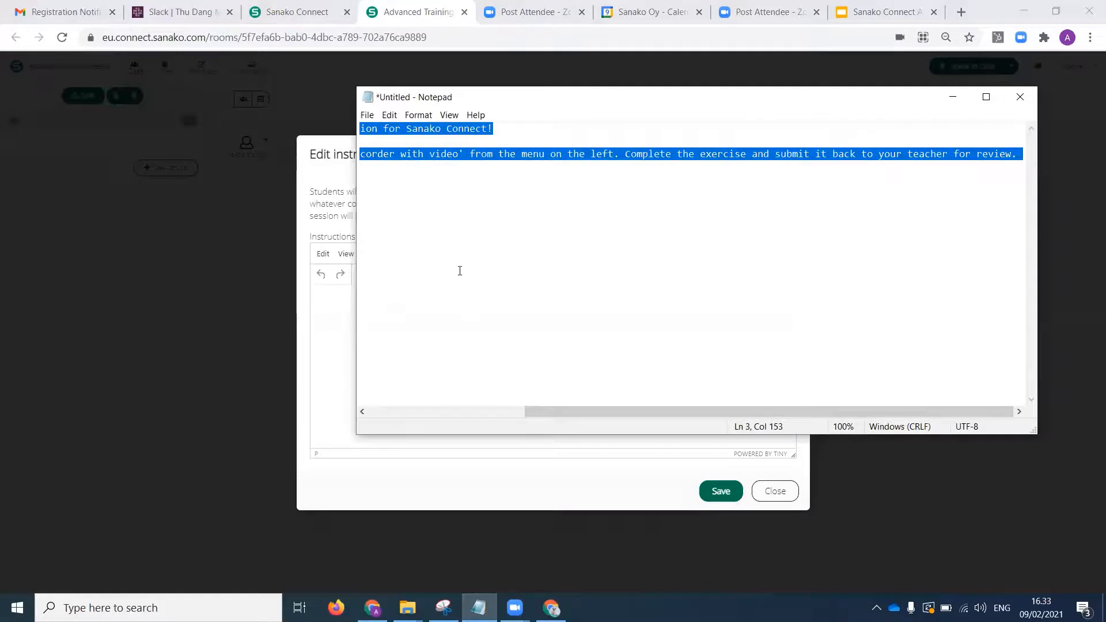
pyautogui.click(336, 318)
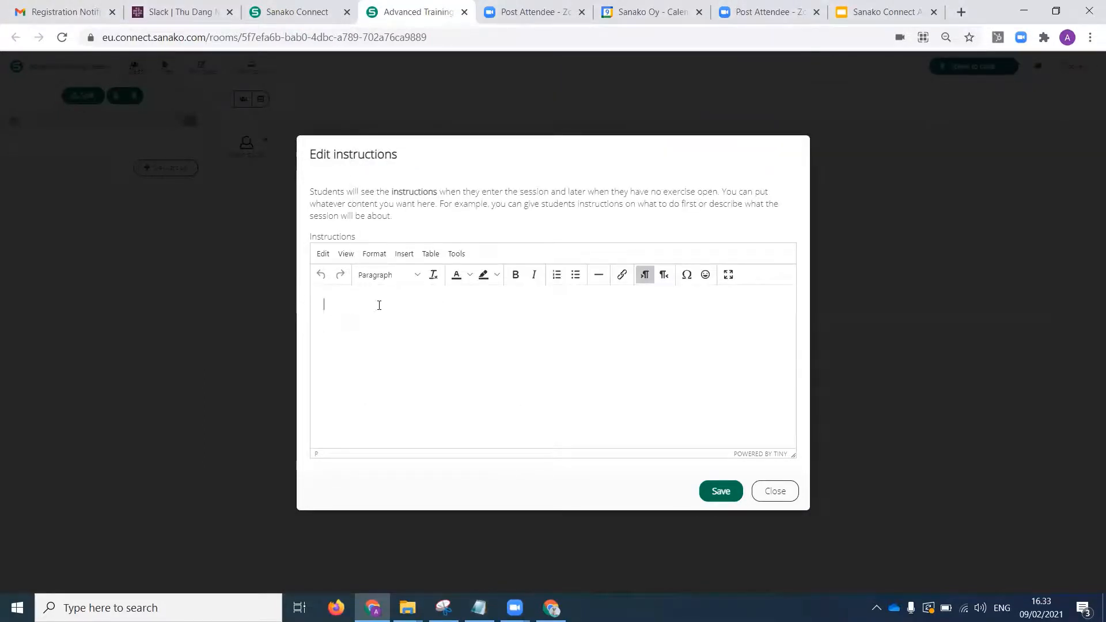
pyautogui.hotkey('ctrl', 'v')
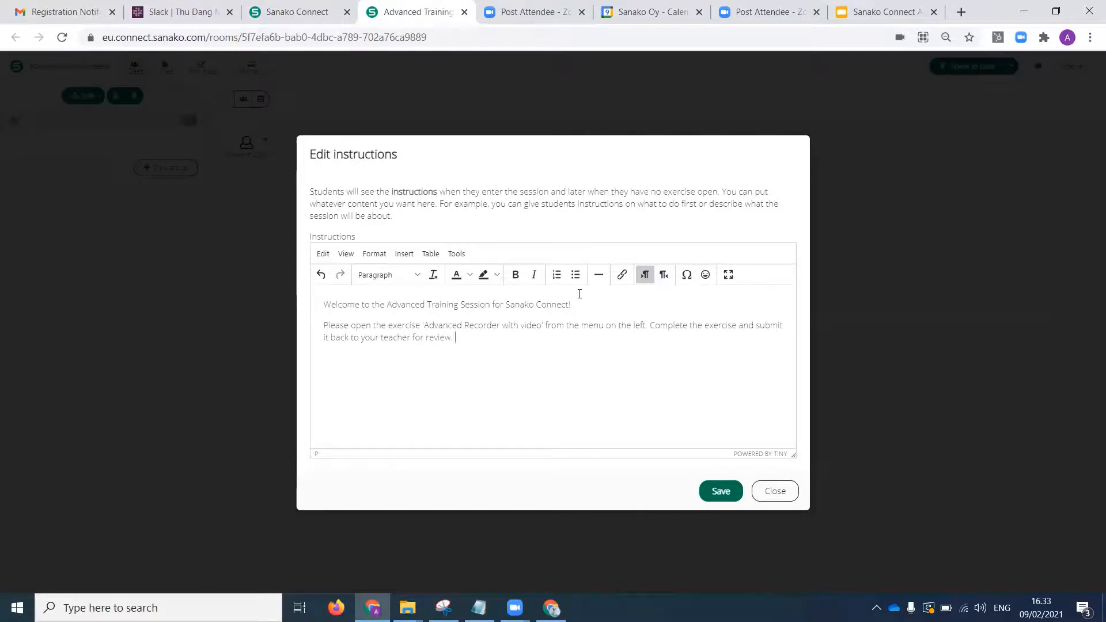
# Format the welcome line of the session instructions as a heading and save the instructions.
pyautogui.tripleClick(460, 304)
pyautogui.click(420, 275)
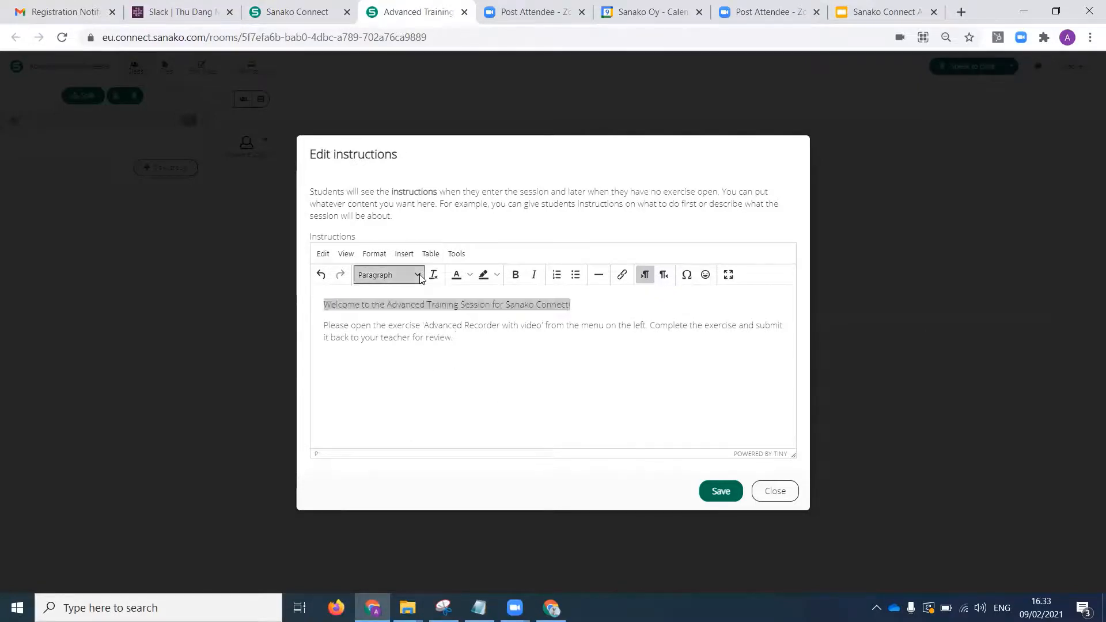
pyautogui.click(421, 314)
pyautogui.click(461, 369)
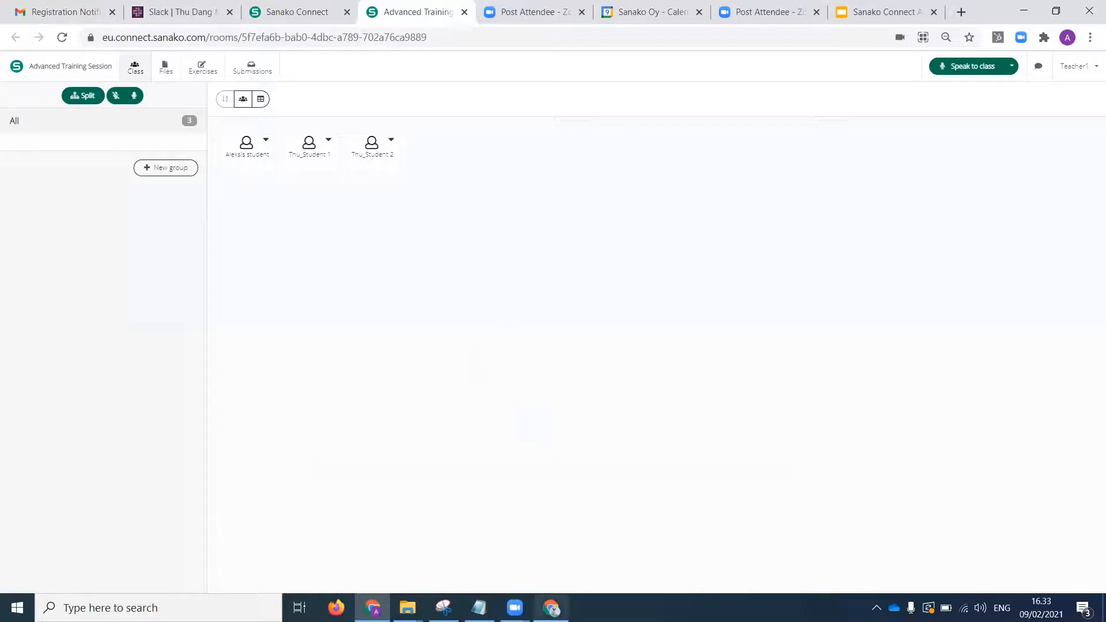
# Check the student's window, reopen the session instructions in the teacher's window to review their text, and close them.
pyautogui.rightClick(552, 608)
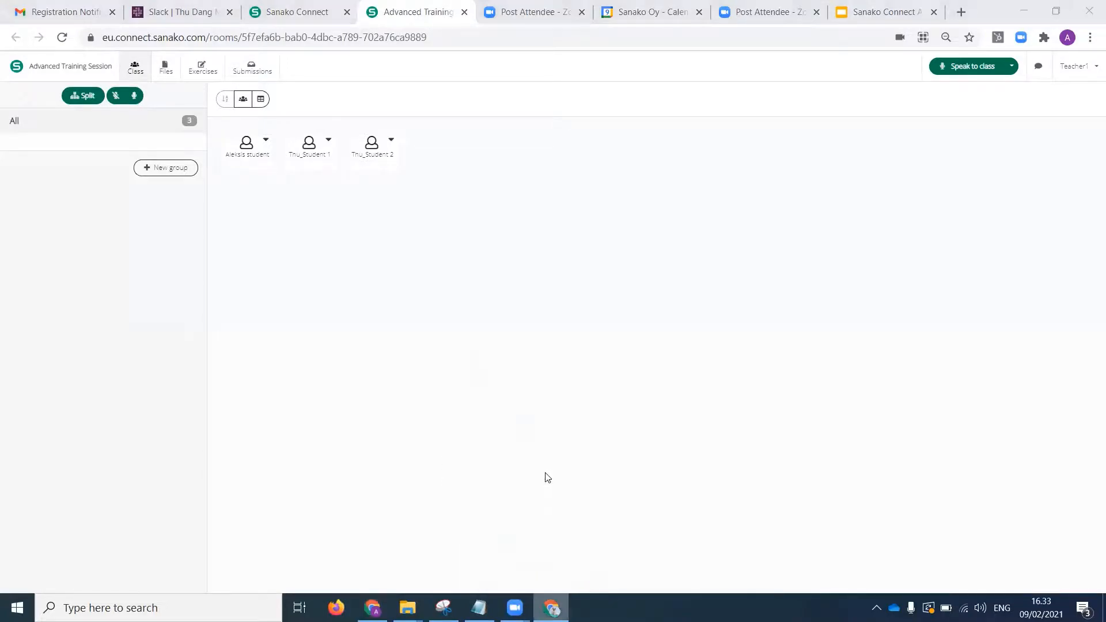
pyautogui.click(466, 281)
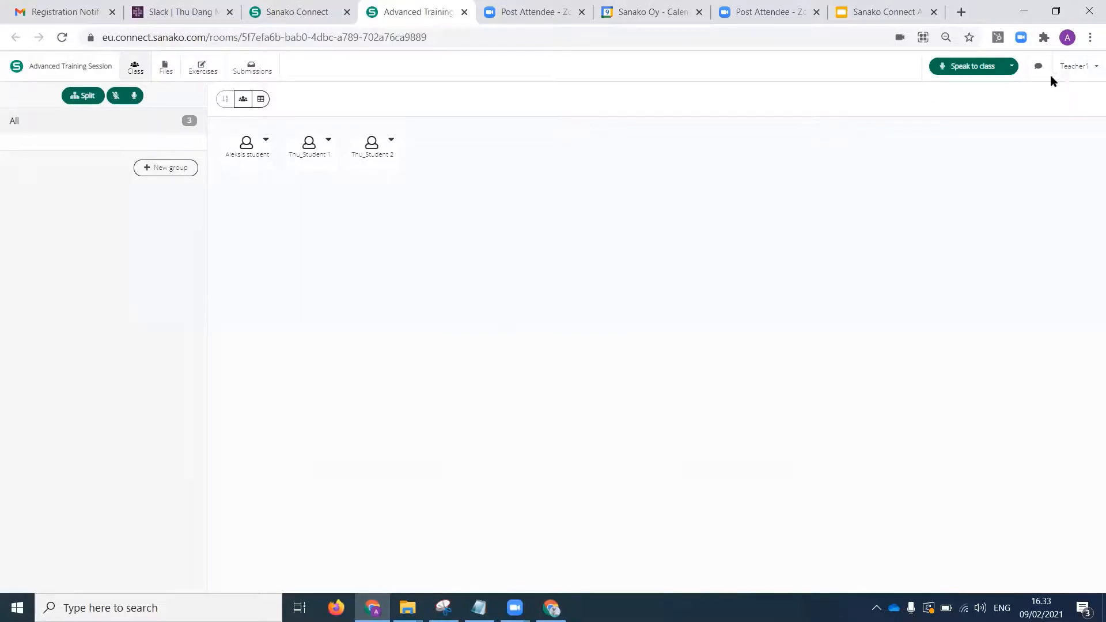
pyautogui.click(1093, 69)
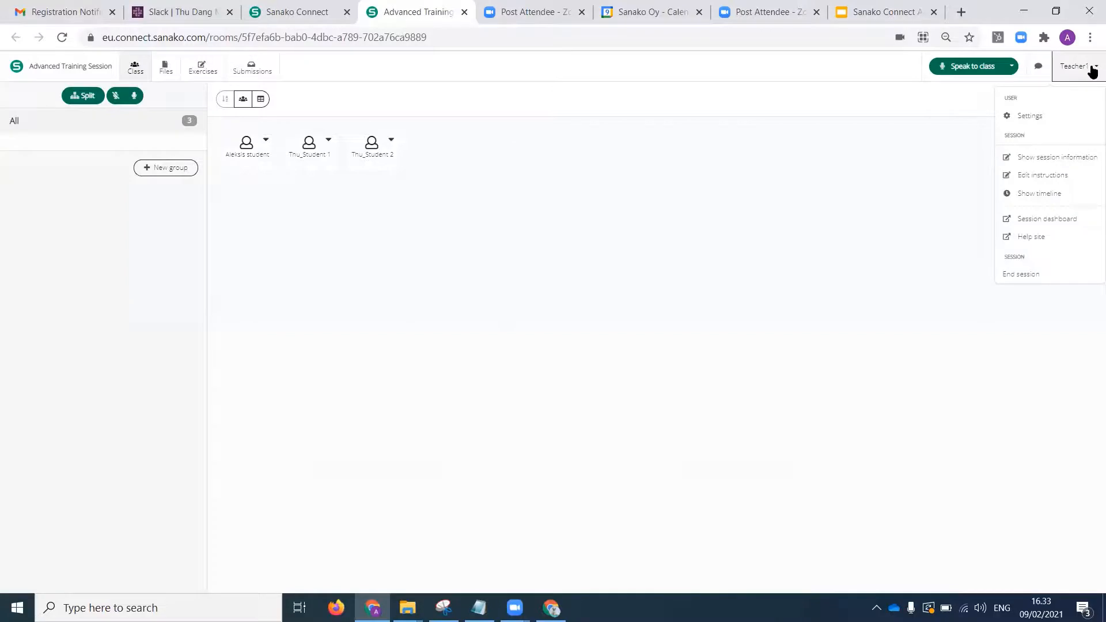
pyautogui.click(1040, 181)
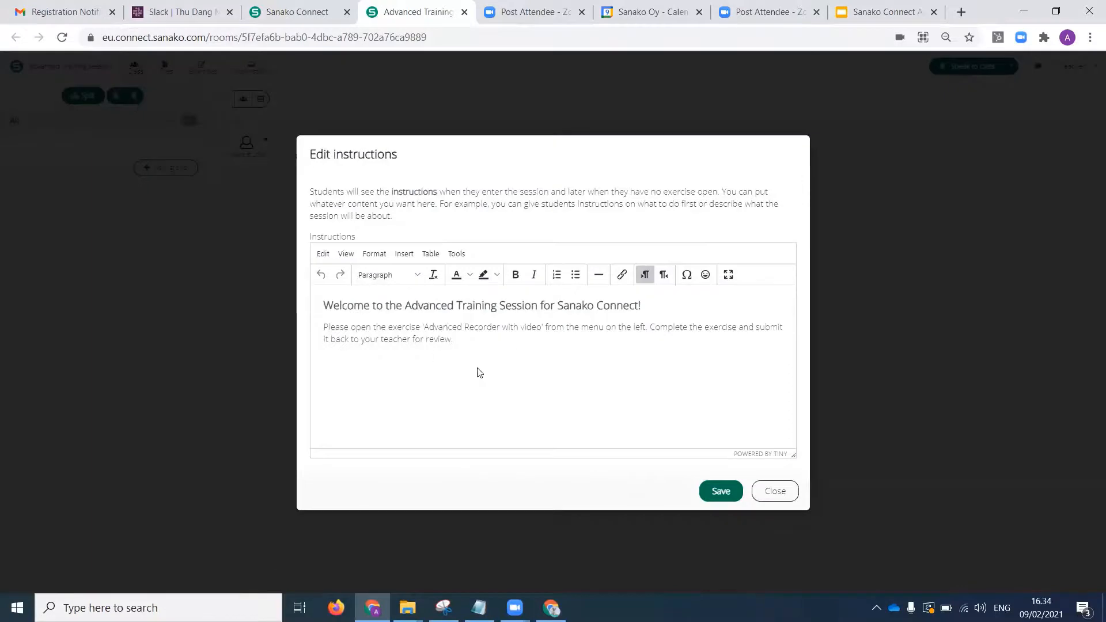
pyautogui.click(461, 341)
pyautogui.press('Escape')
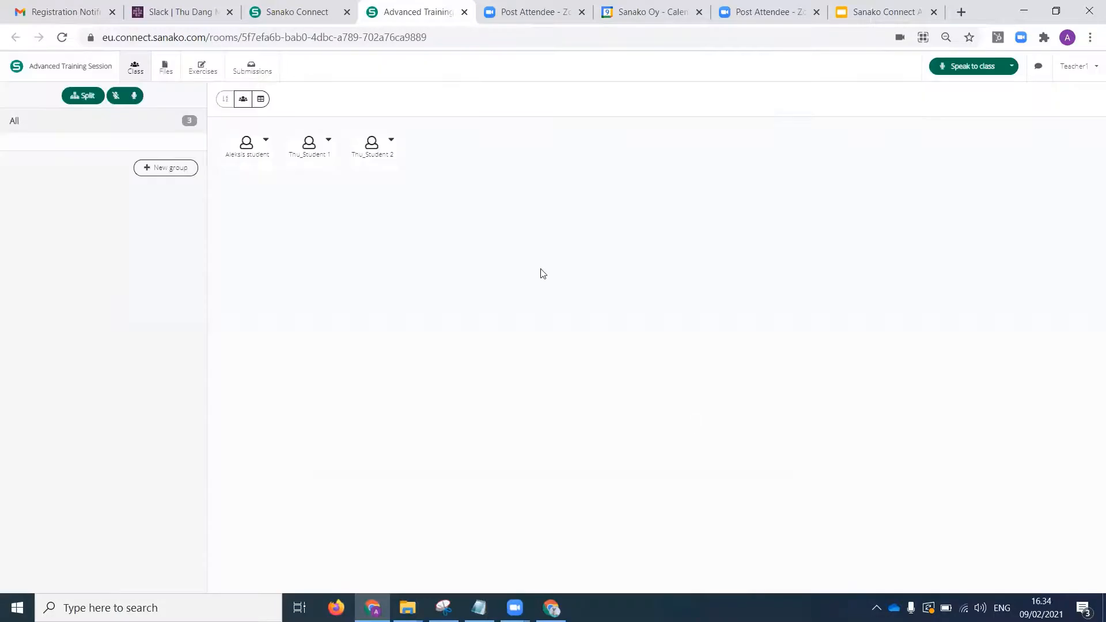
# Look over the exercise list and the session's uploaded files, and open the exercise "Advanced Recorder with video" in the editor.
pyautogui.click(203, 68)
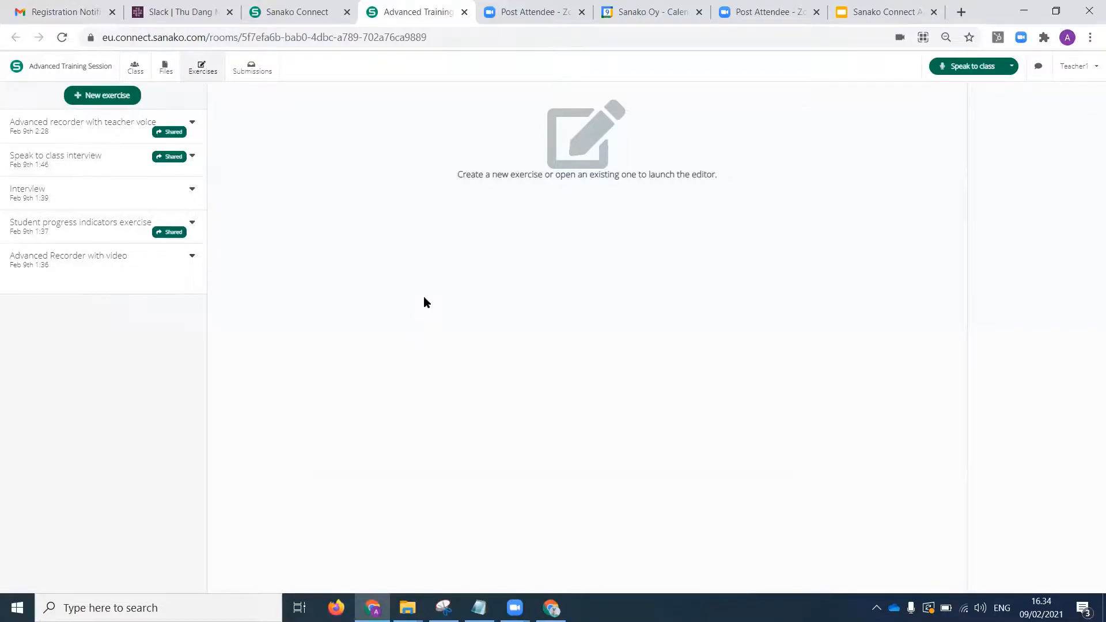
pyautogui.click(94, 260)
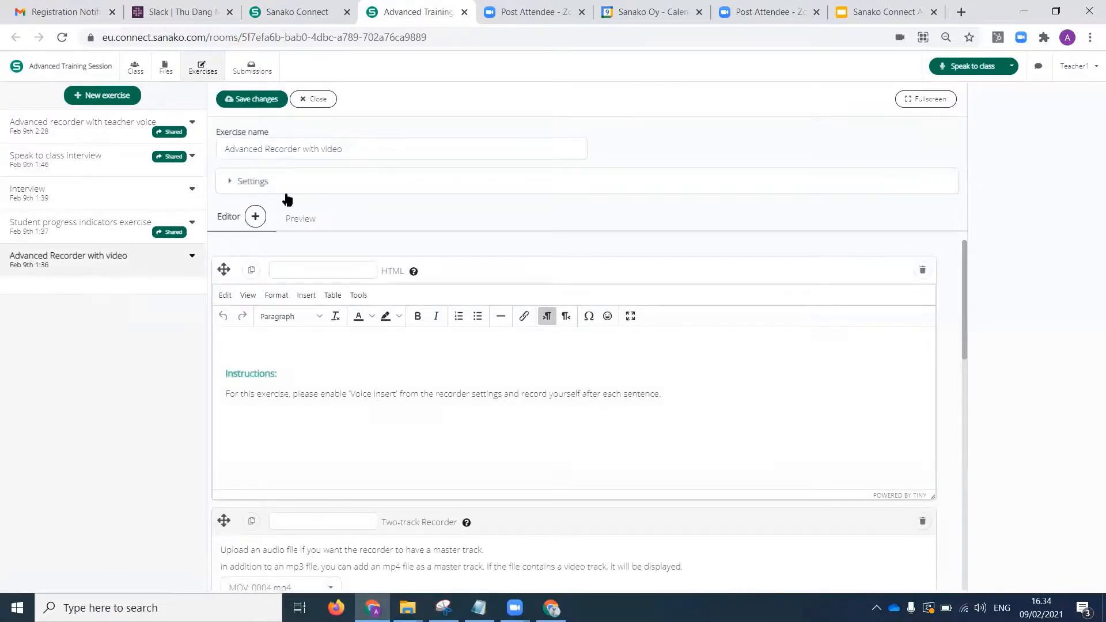
pyautogui.click(166, 76)
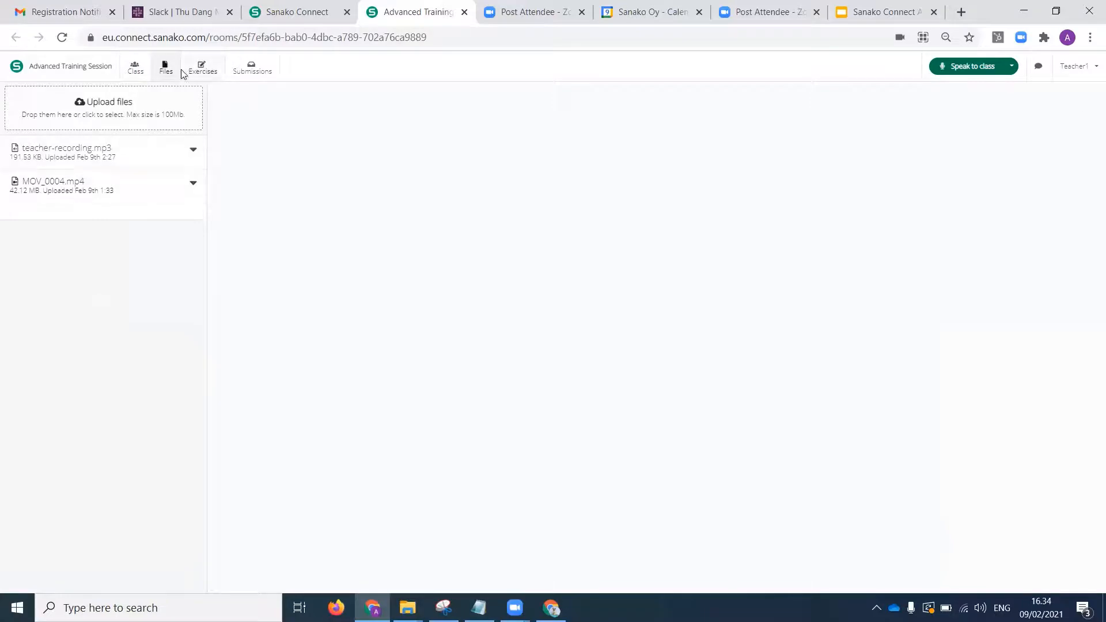
pyautogui.click(201, 67)
pyautogui.click(114, 257)
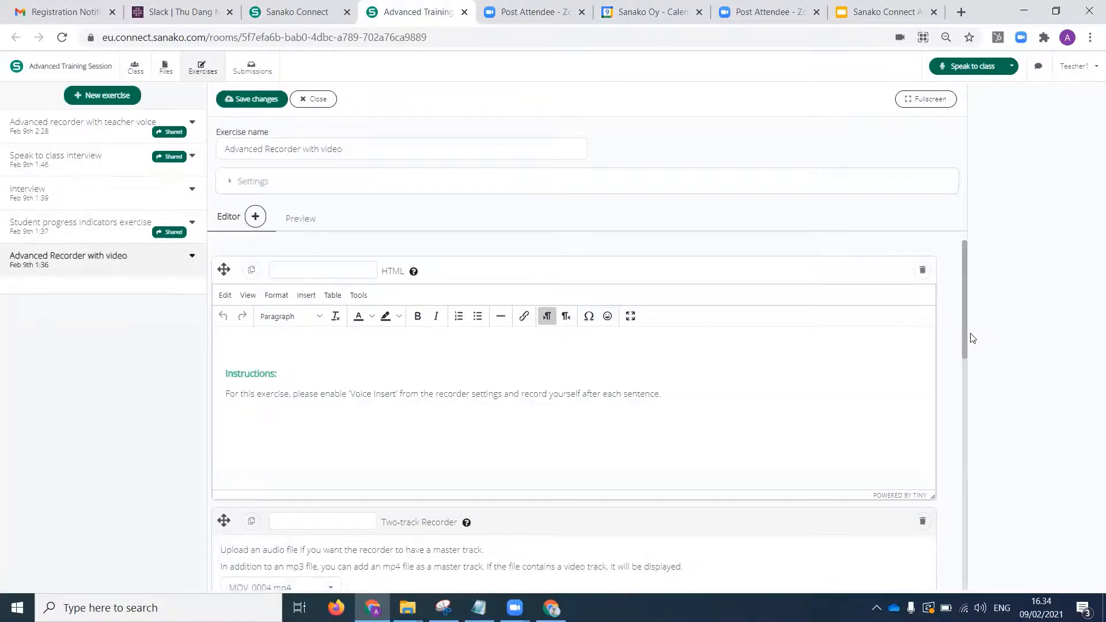
# Examine the exercise's instructions, its two-track recorder with the MOV_0004.mp4 master track, and the content and task types that can be added.
pyautogui.scroll(-2, 973, 375)
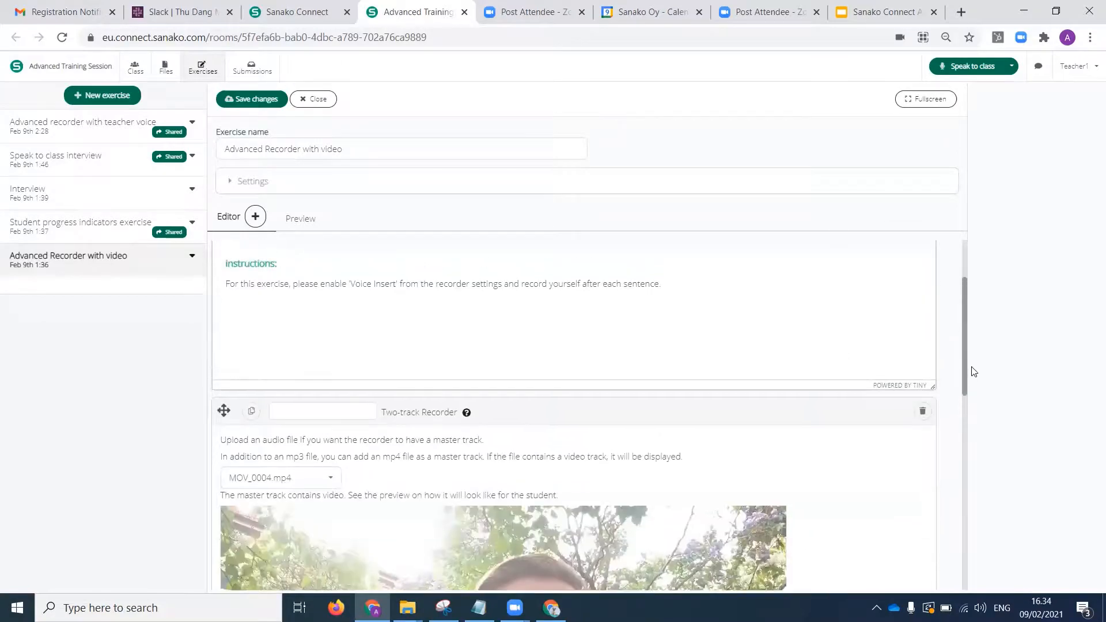
pyautogui.scroll(-3, 971, 410)
pyautogui.scroll(1, 971, 423)
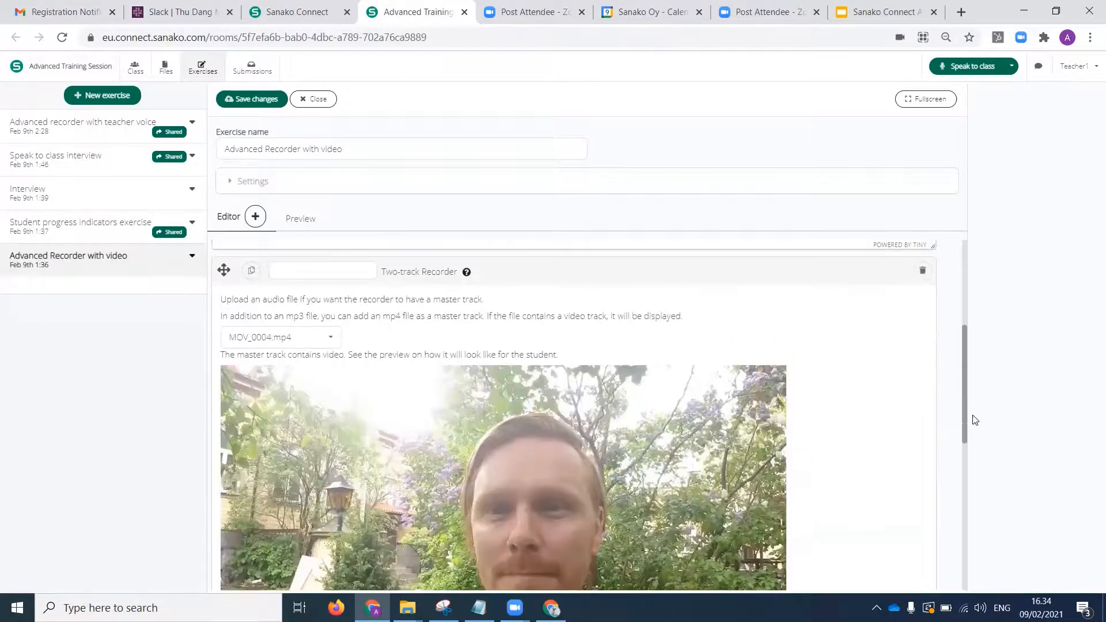
pyautogui.click(254, 217)
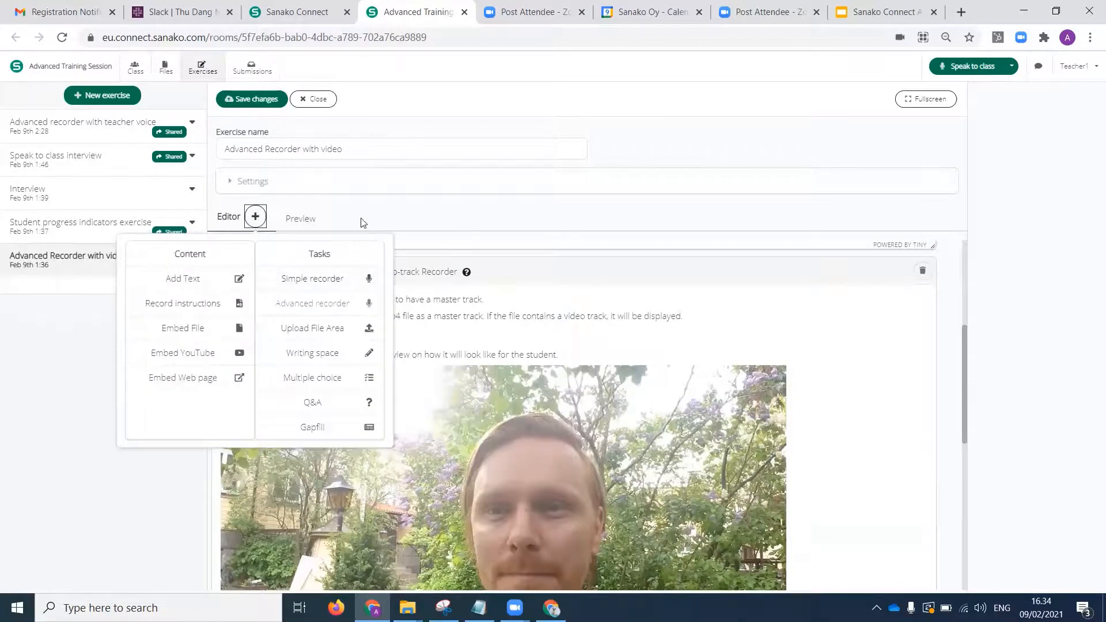
pyautogui.click(256, 217)
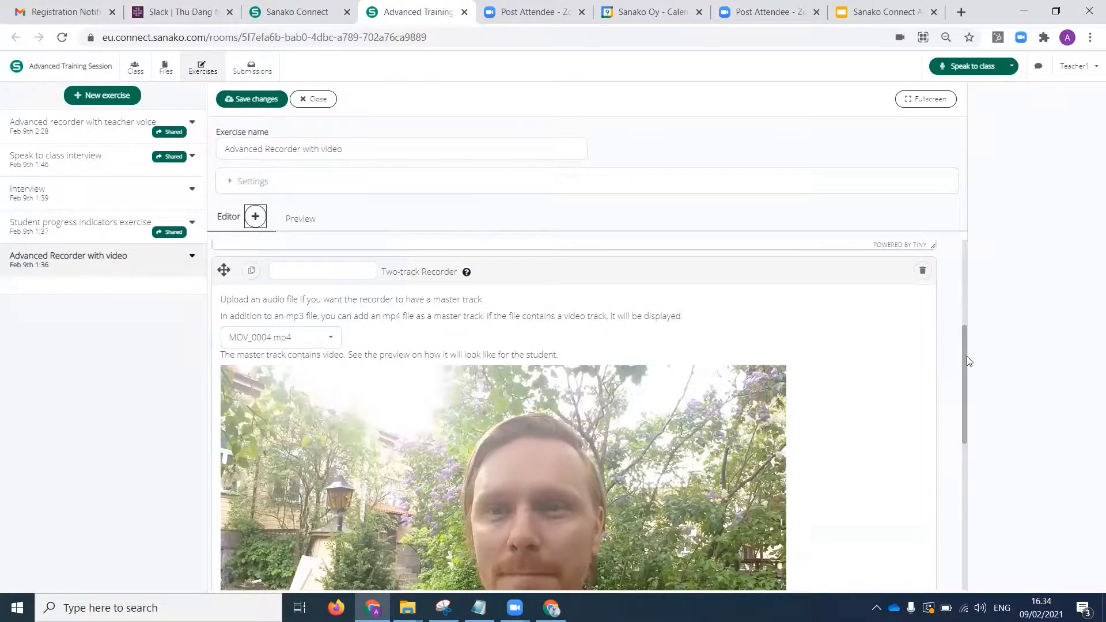
pyautogui.moveTo(965, 369); pyautogui.dragTo(975, 413)
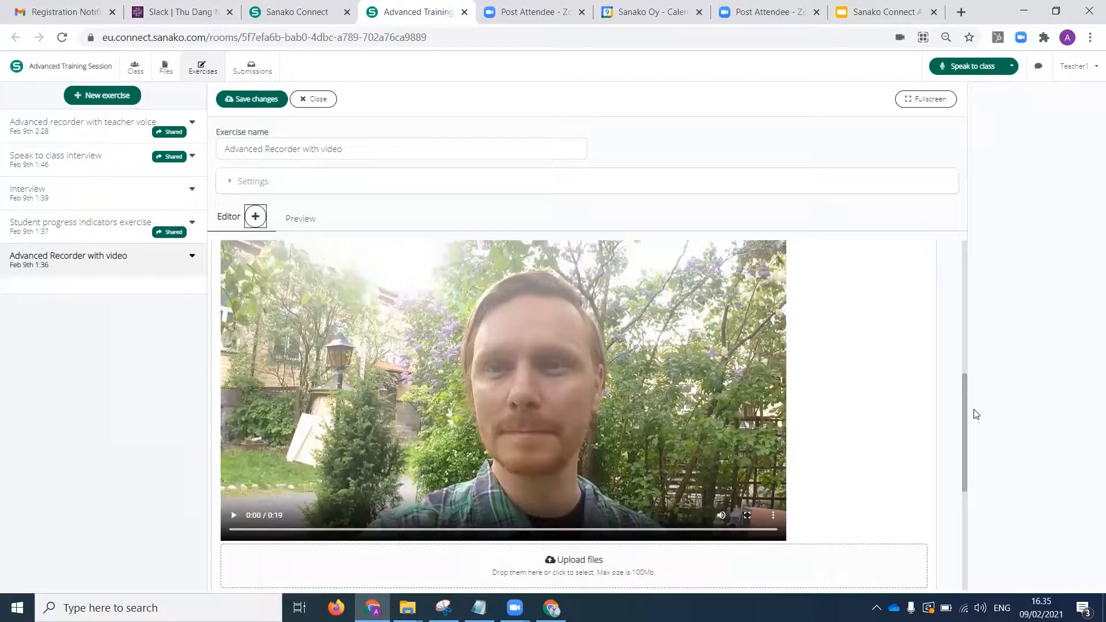
pyautogui.scroll(-5, 962, 417)
pyautogui.scroll(6, 962, 417)
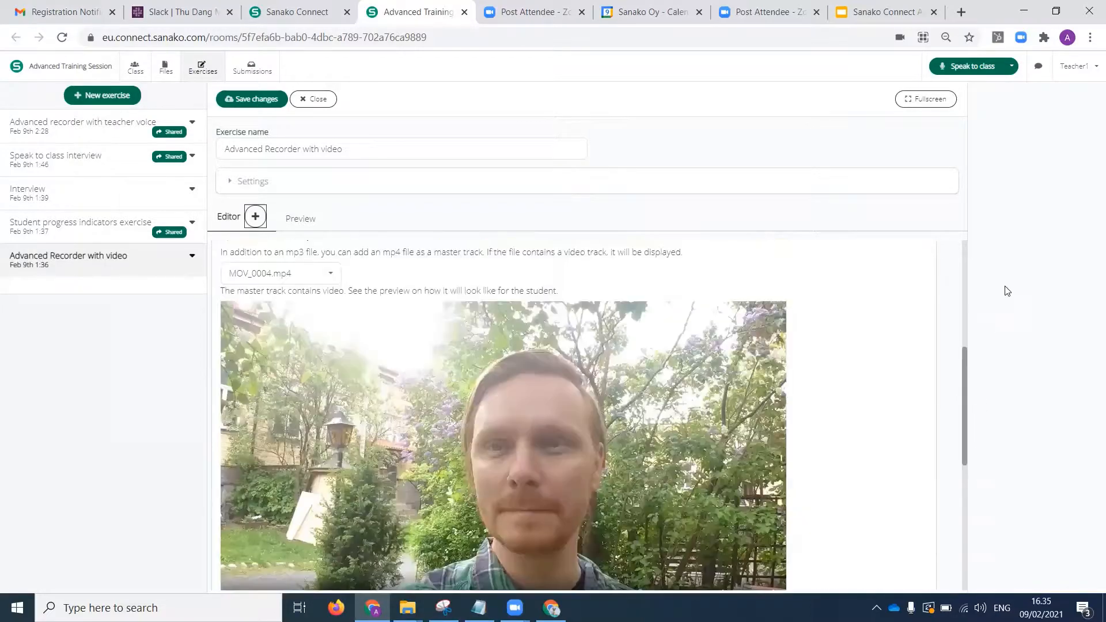
pyautogui.scroll(5, 1007, 291)
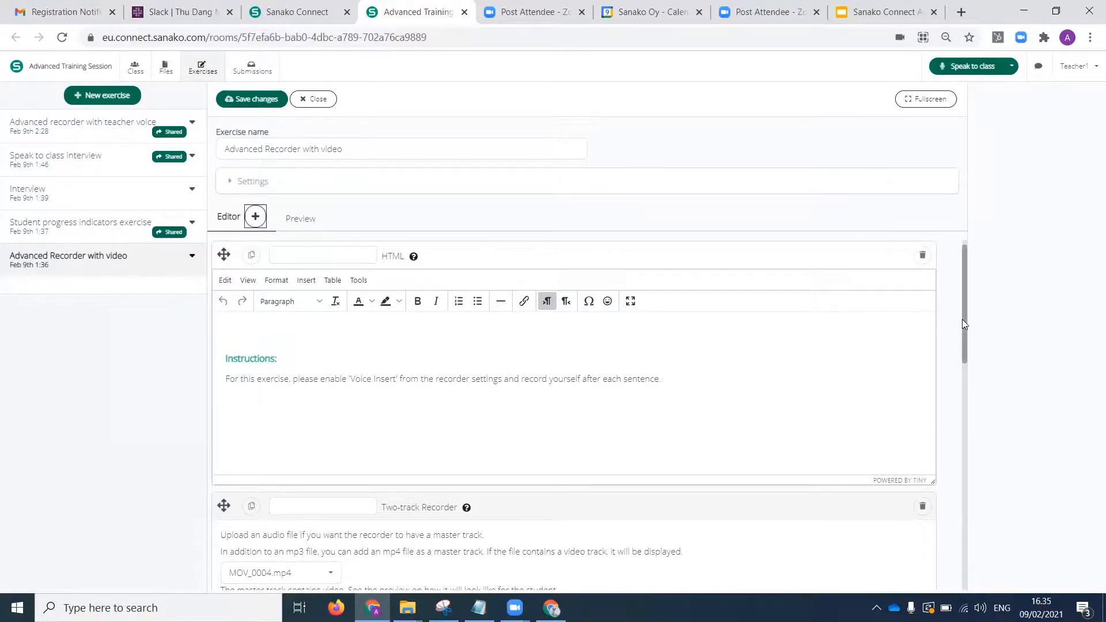
pyautogui.moveTo(962, 319); pyautogui.dragTo(983, 270)
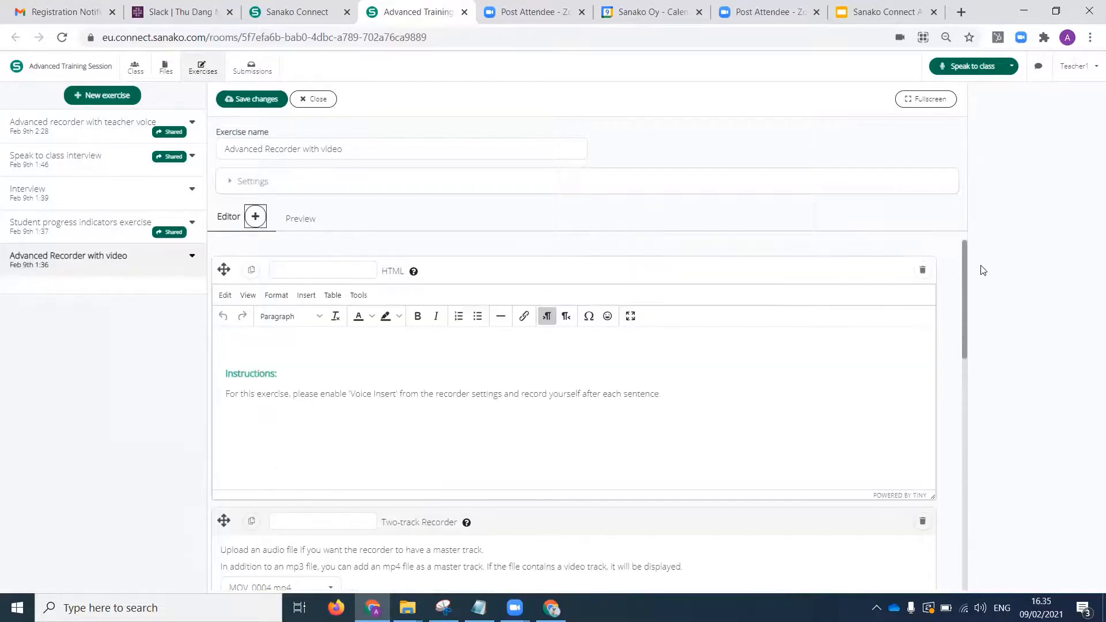
# Save and close the exercise "Advanced Recorder with video" and share it to the session.
pyautogui.click(259, 104)
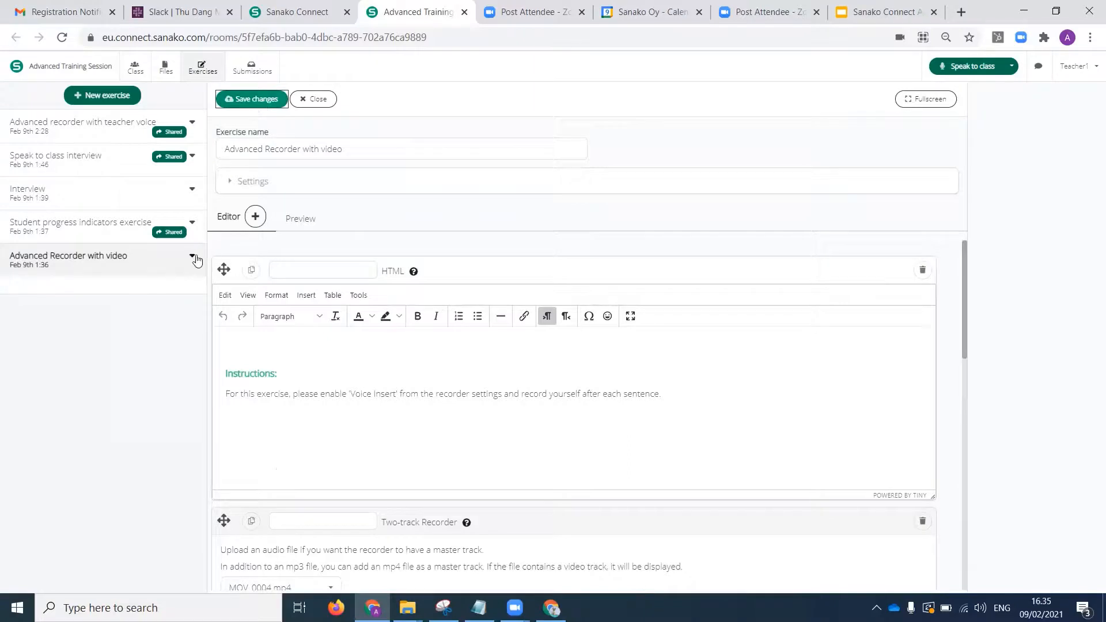
pyautogui.click(329, 99)
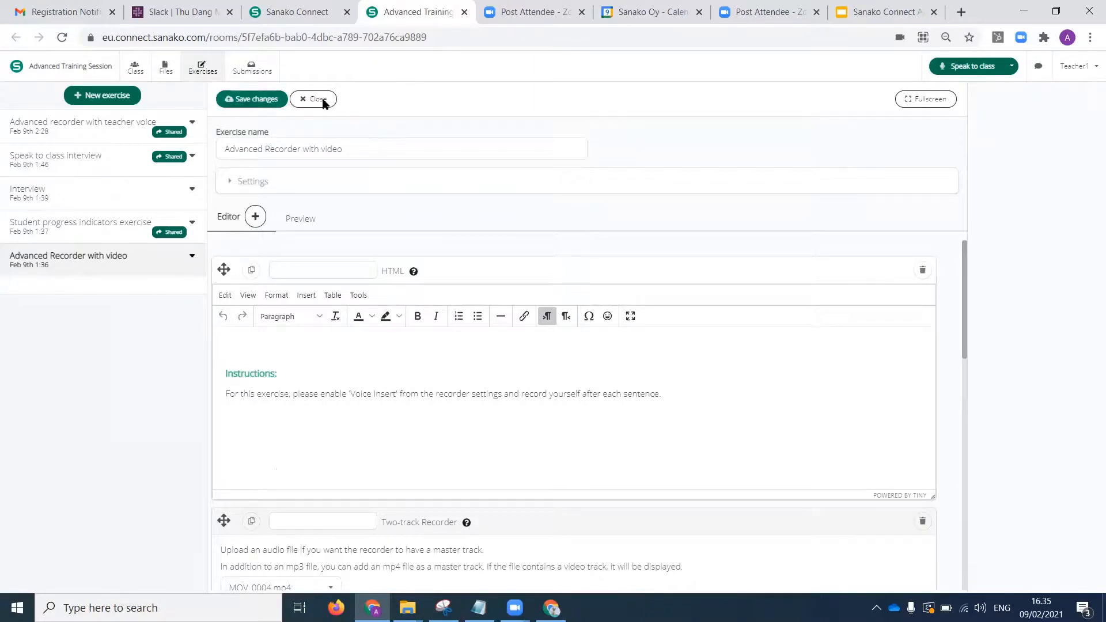
pyautogui.click(192, 256)
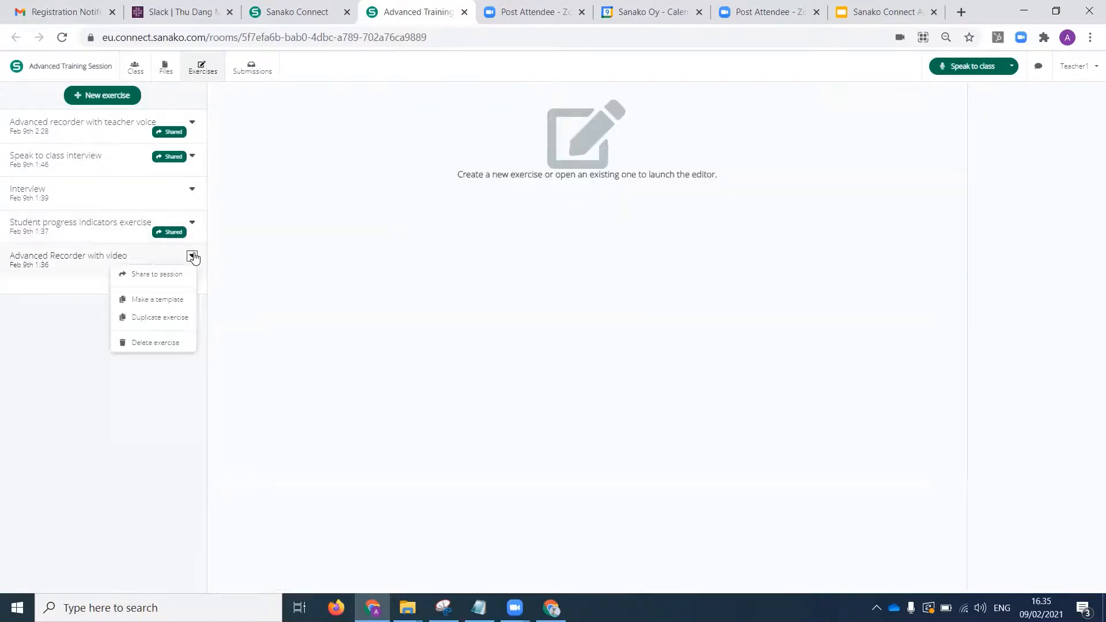
pyautogui.click(167, 277)
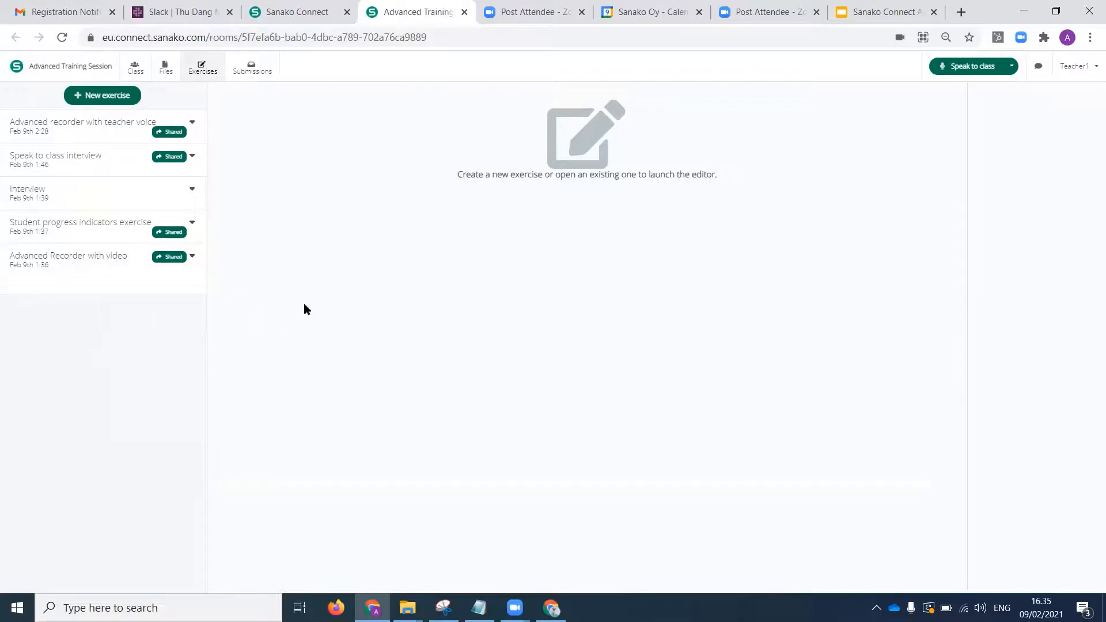
# Withdraw the shares of "Student progress indicators exercise" and "Speak to class interview".
pyautogui.click(192, 224)
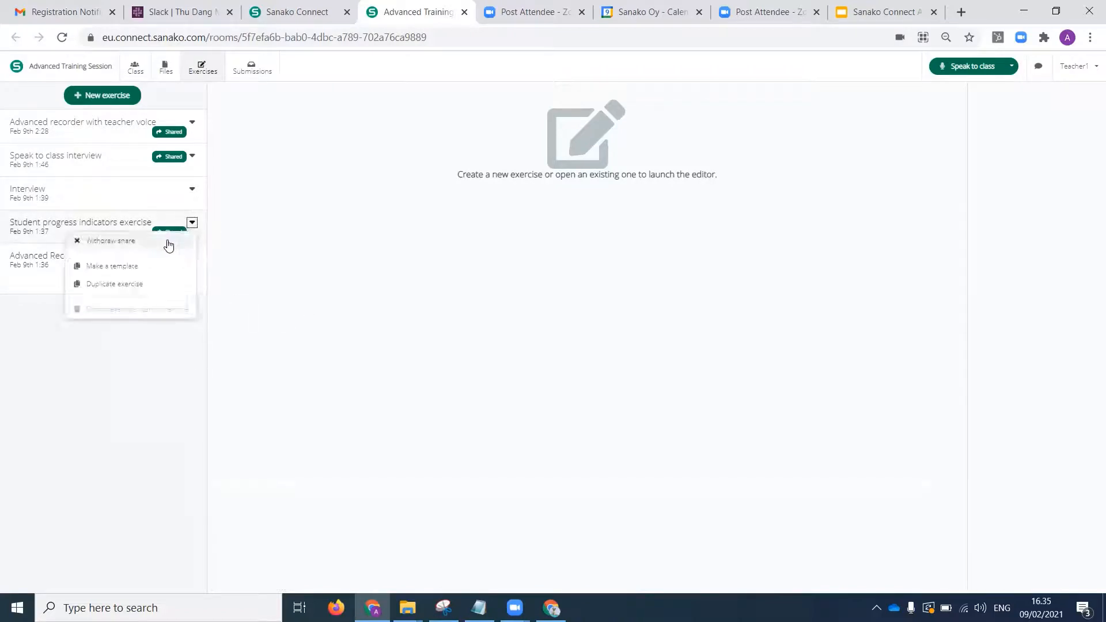
pyautogui.click(167, 241)
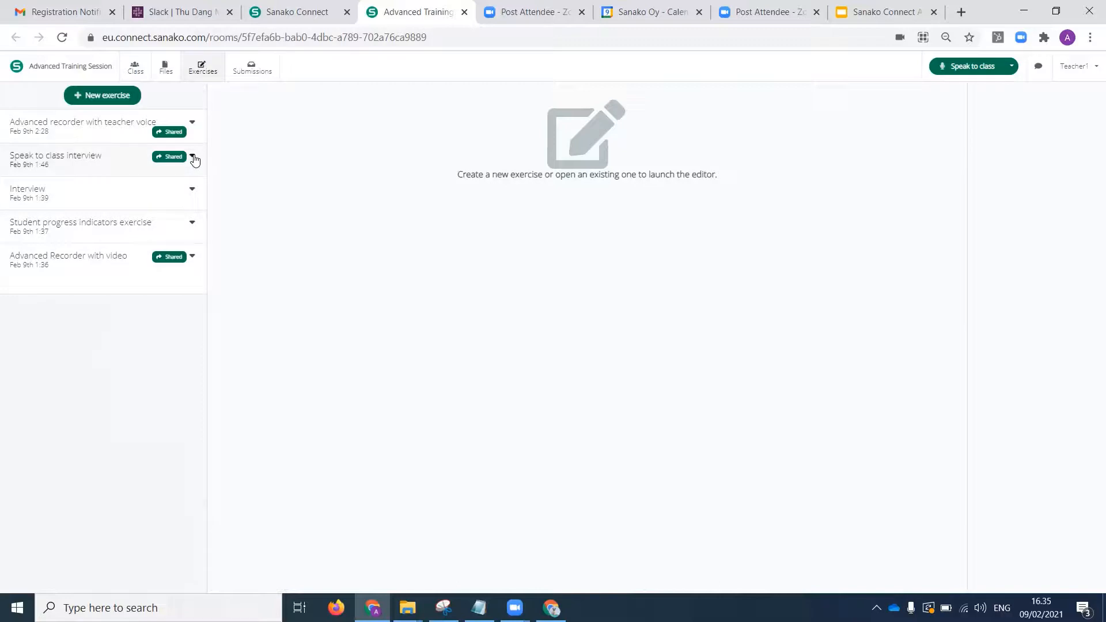
pyautogui.click(194, 158)
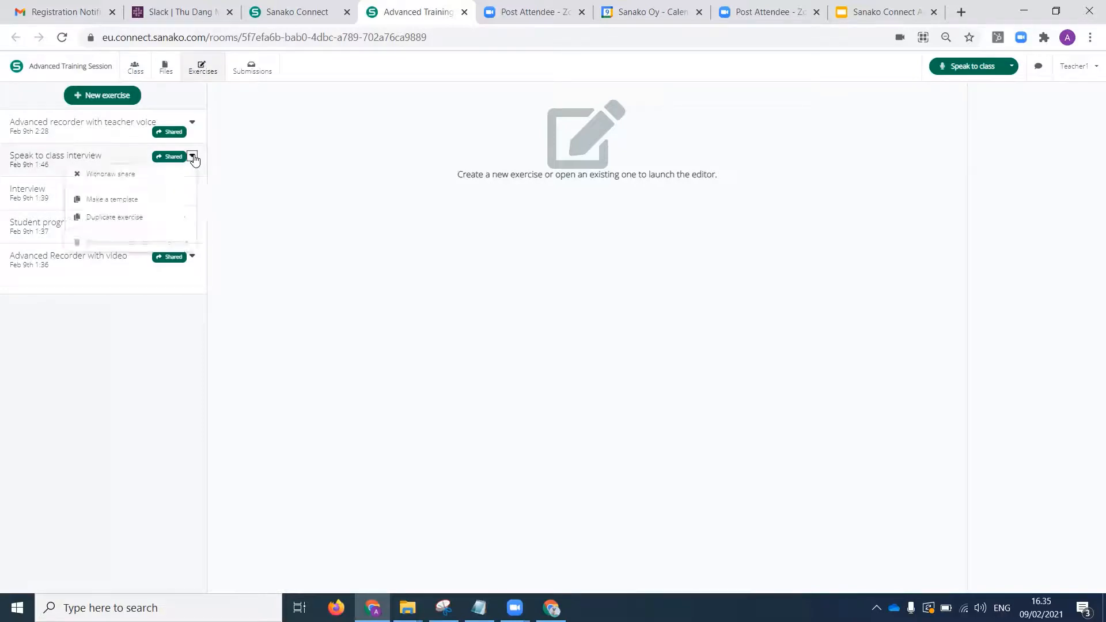
pyautogui.click(173, 181)
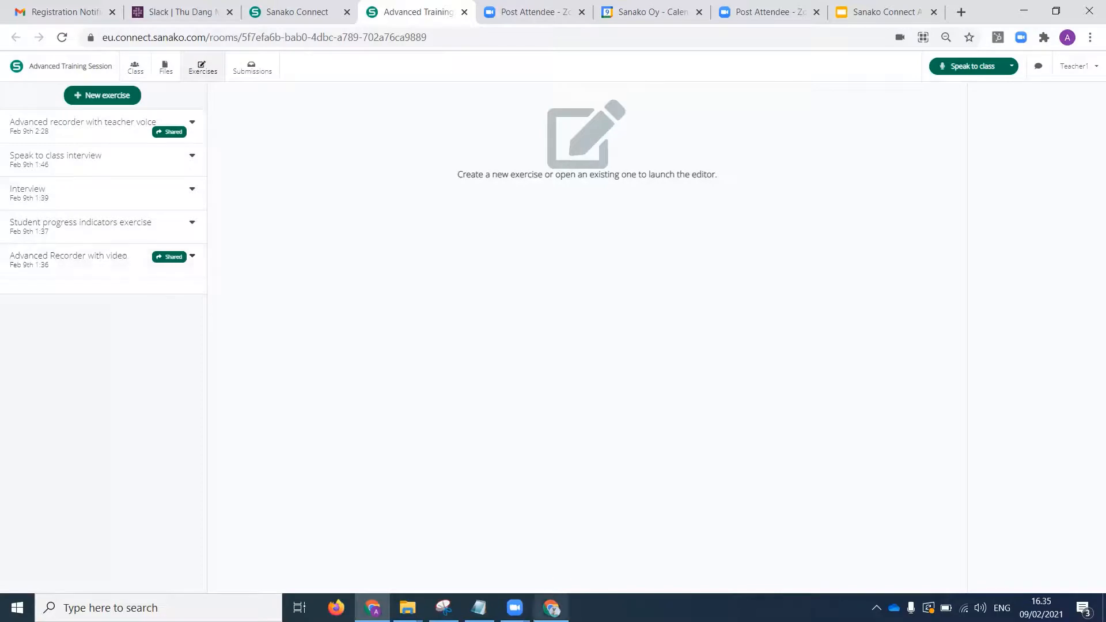
# In the student's window, dismiss the withdrawal notice, then open and start the exercise "Advanced Recorder with video".
pyautogui.click(553, 606)
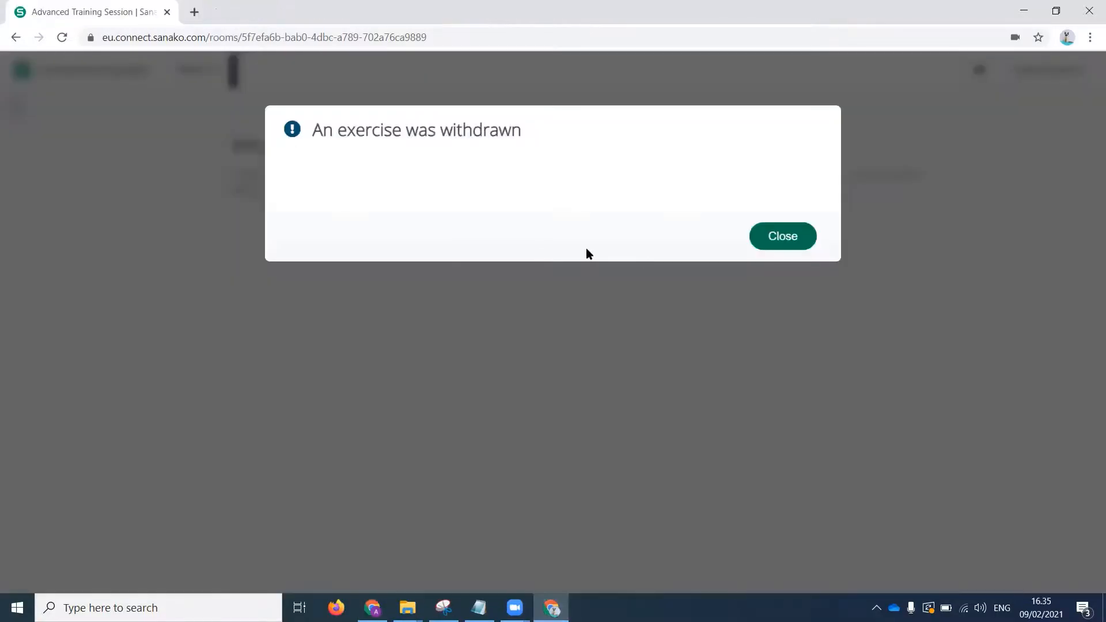
pyautogui.click(775, 242)
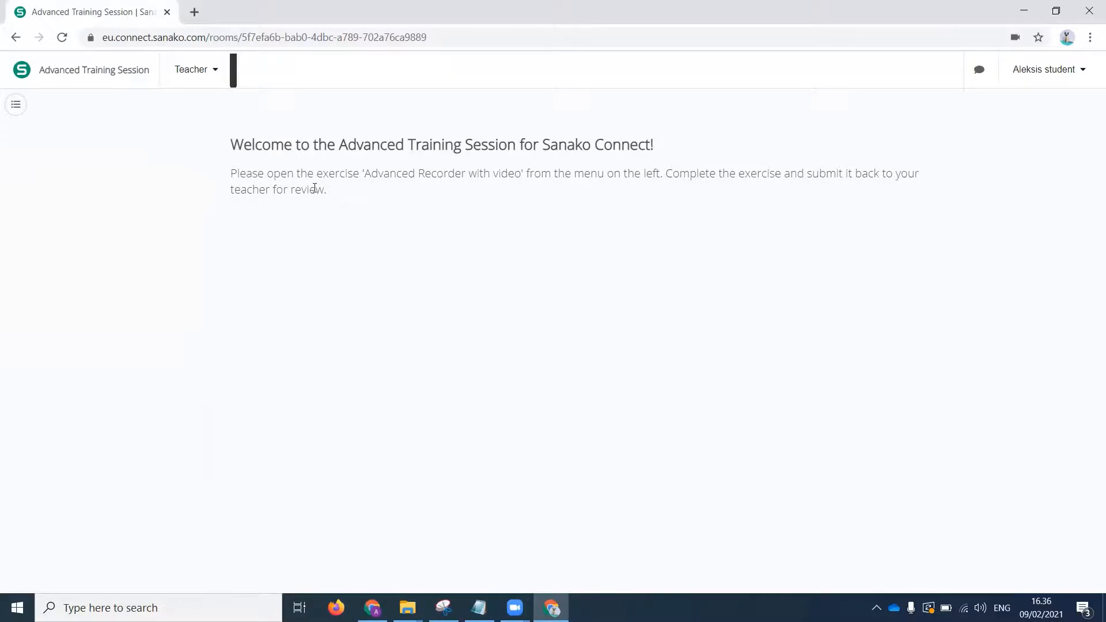
pyautogui.click(15, 104)
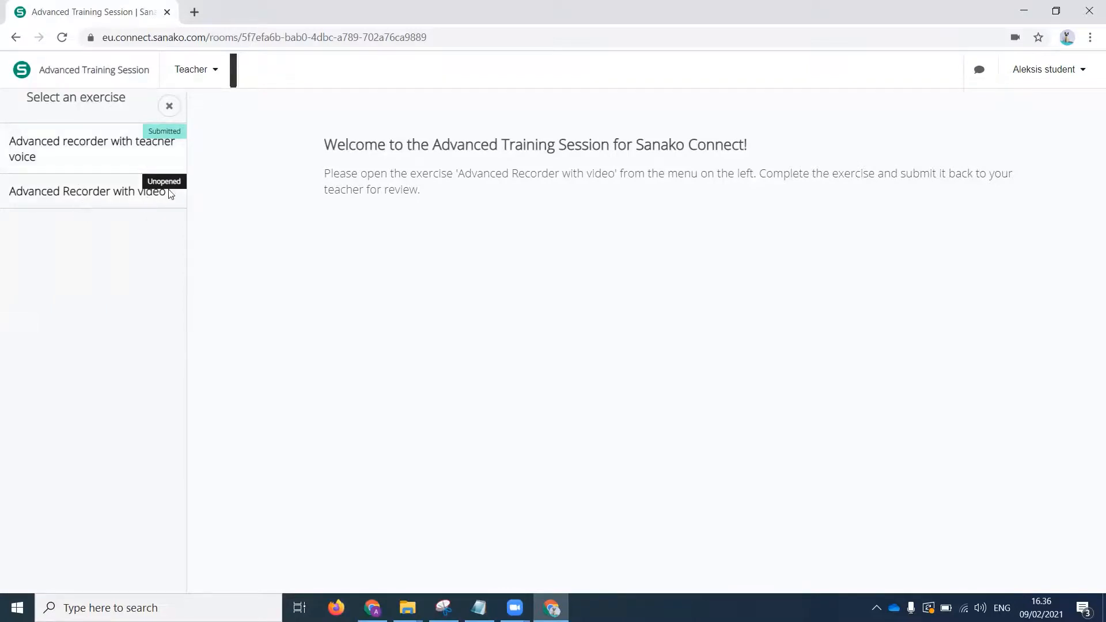
pyautogui.click(115, 194)
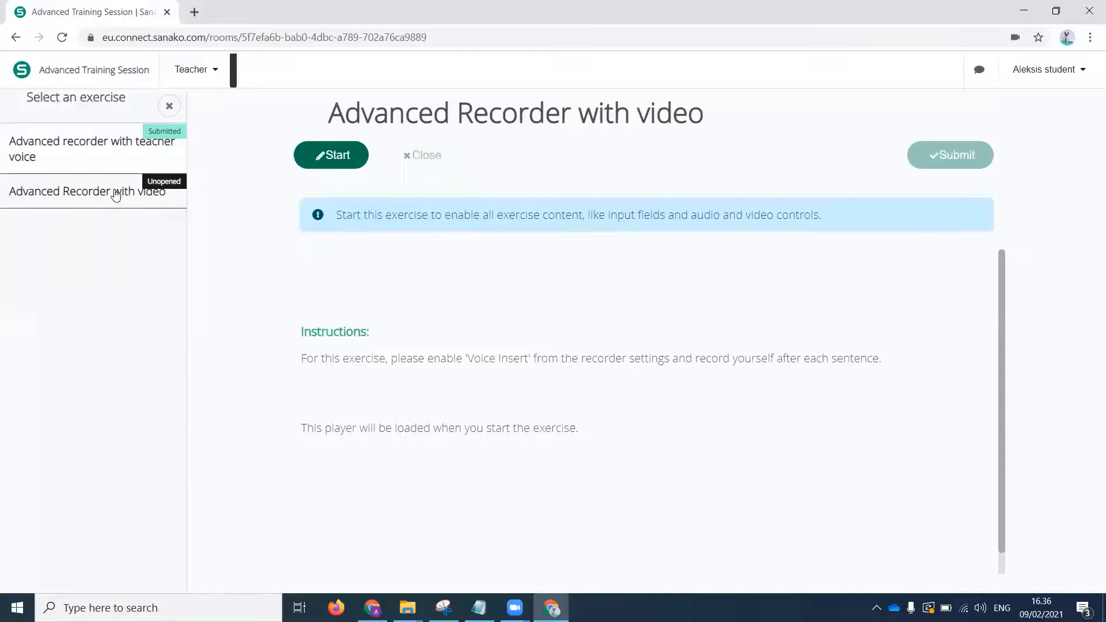
pyautogui.click(340, 162)
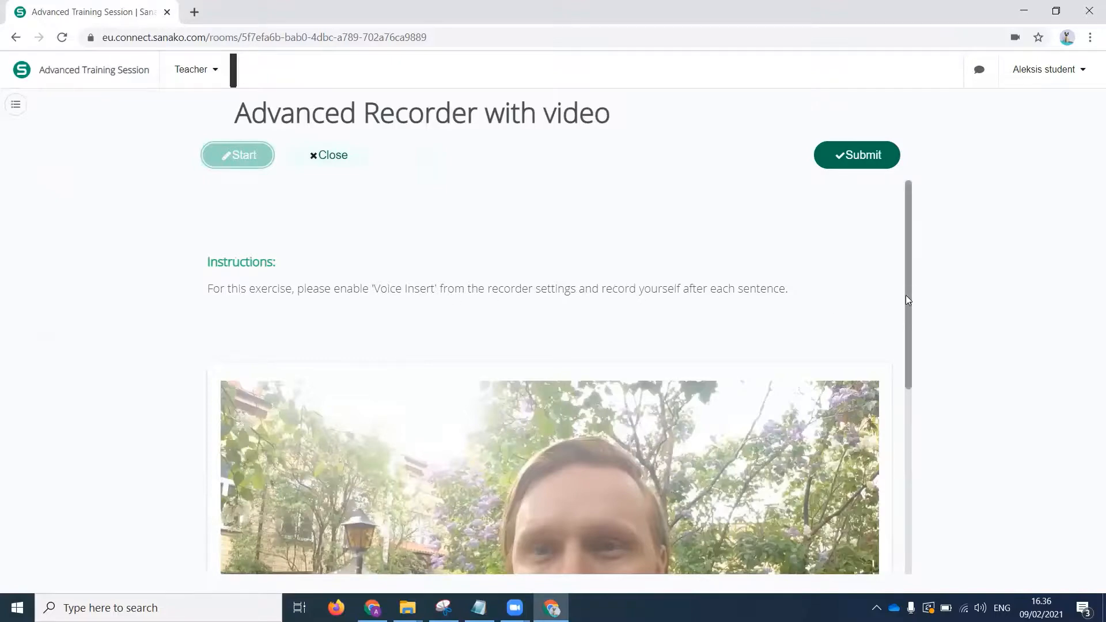
# Enable voice insert in the video recorder and lower the master track volume to about half.
pyautogui.moveTo(908, 299); pyautogui.dragTo(904, 447)
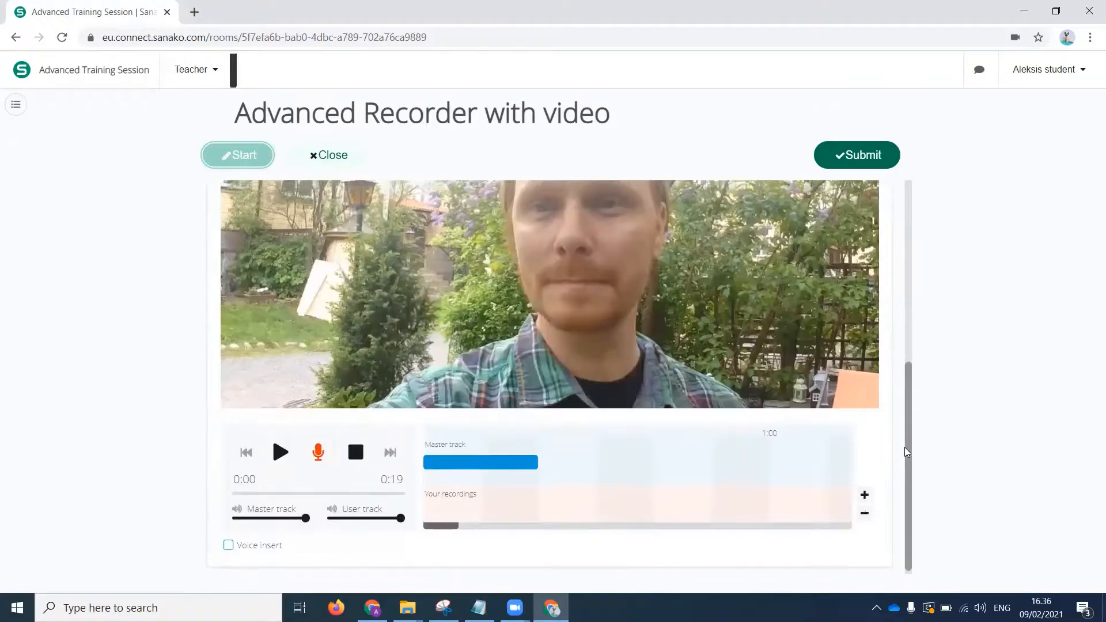
pyautogui.click(228, 546)
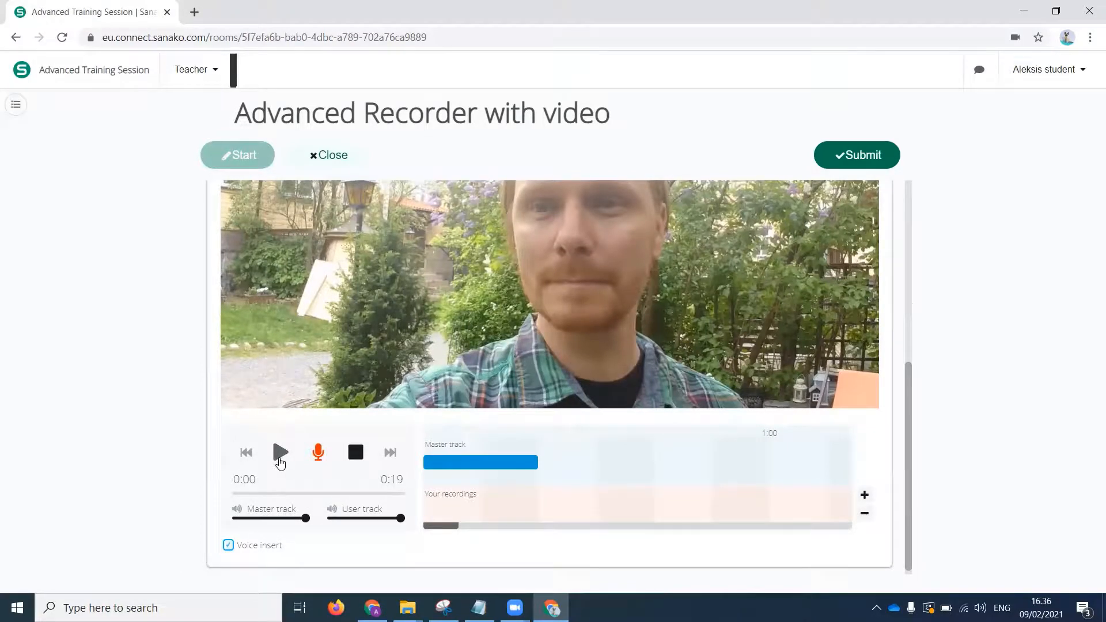
pyautogui.moveTo(304, 518); pyautogui.dragTo(268, 519)
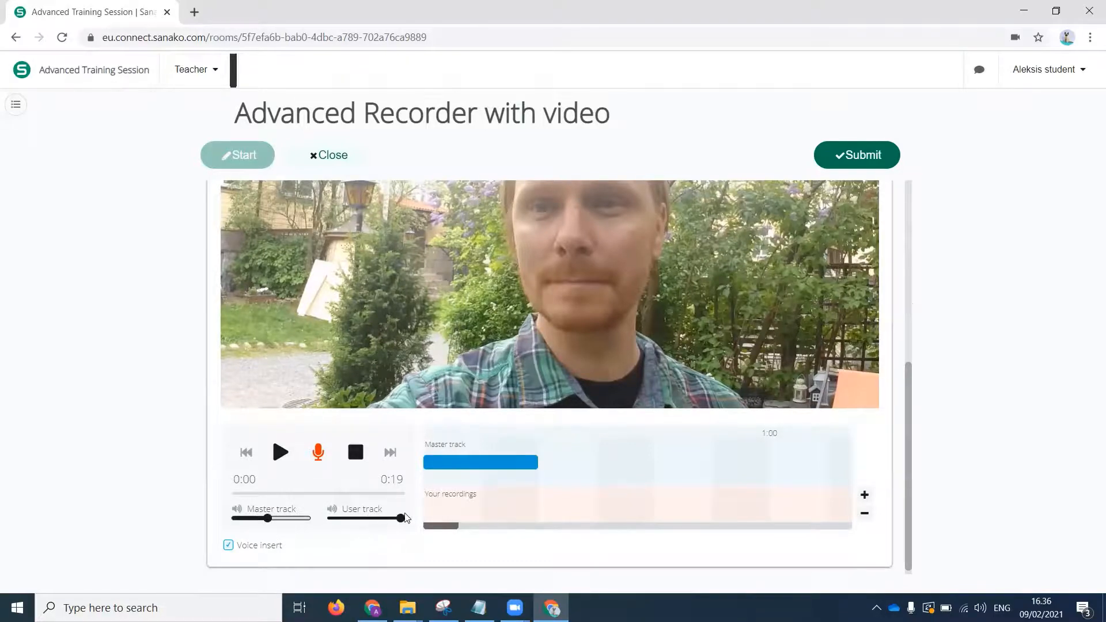
# Play the master track to about 0:03, pause it, and record a voice insert of about 6 seconds there.
pyautogui.moveTo(395, 521)
pyautogui.mouseDown()
pyautogui.moveTo(363, 521)
pyautogui.moveTo(409, 524)
pyautogui.mouseUp()
pyautogui.click(282, 456)
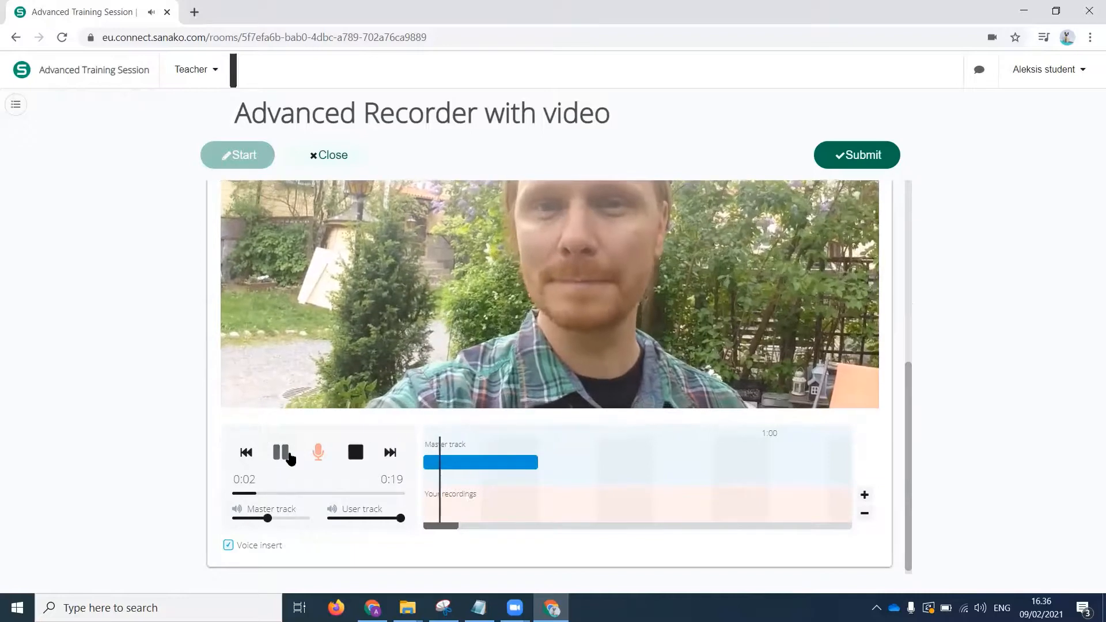
pyautogui.click(290, 457)
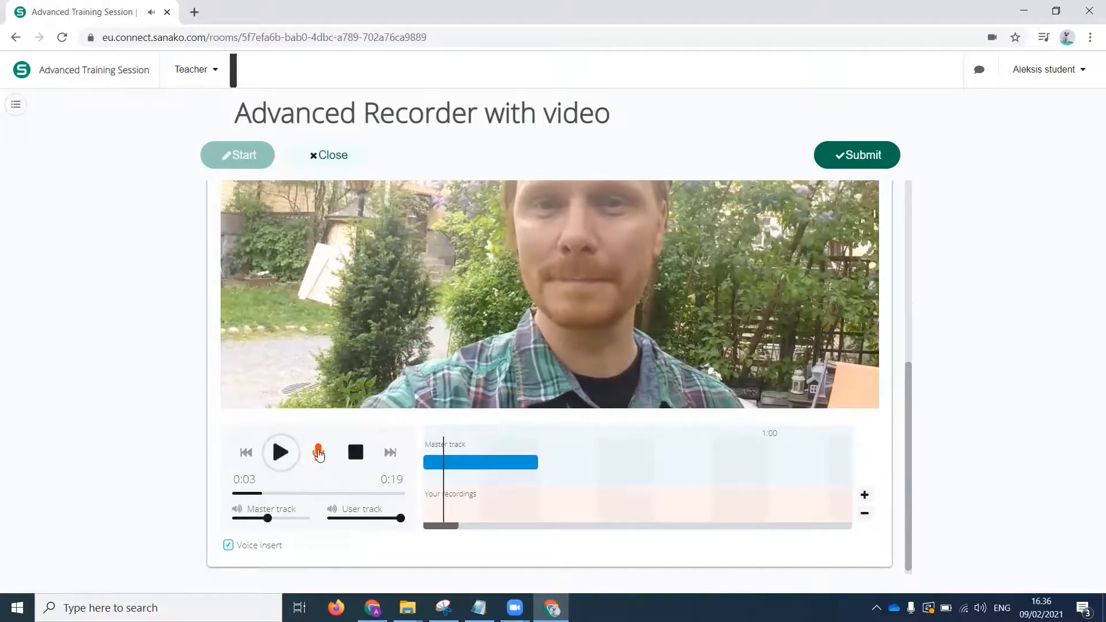
pyautogui.click(319, 452)
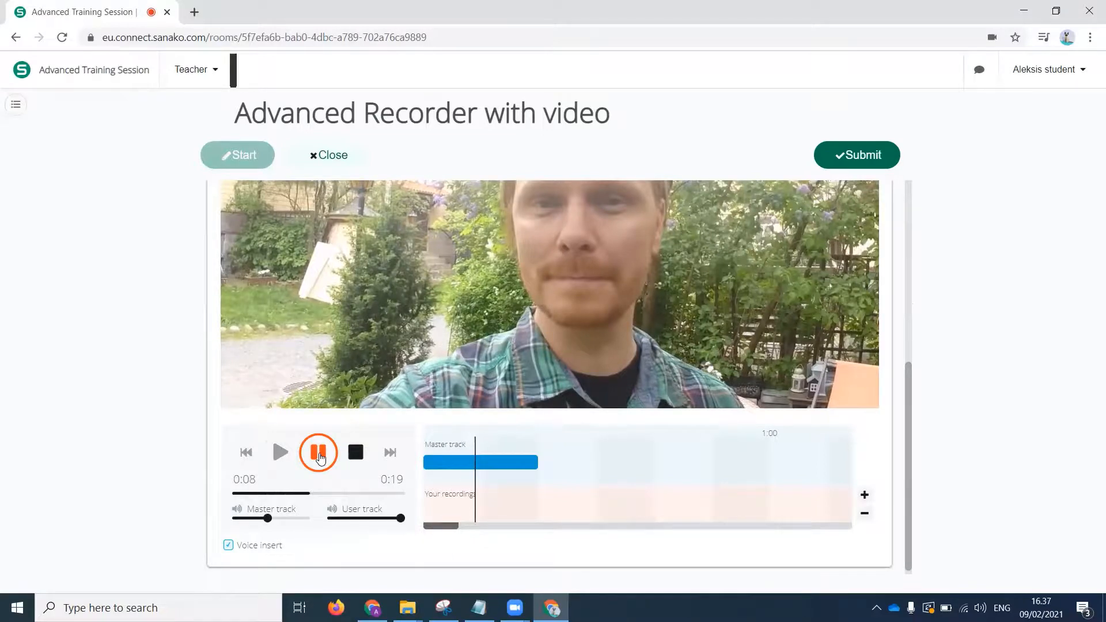
pyautogui.click(319, 455)
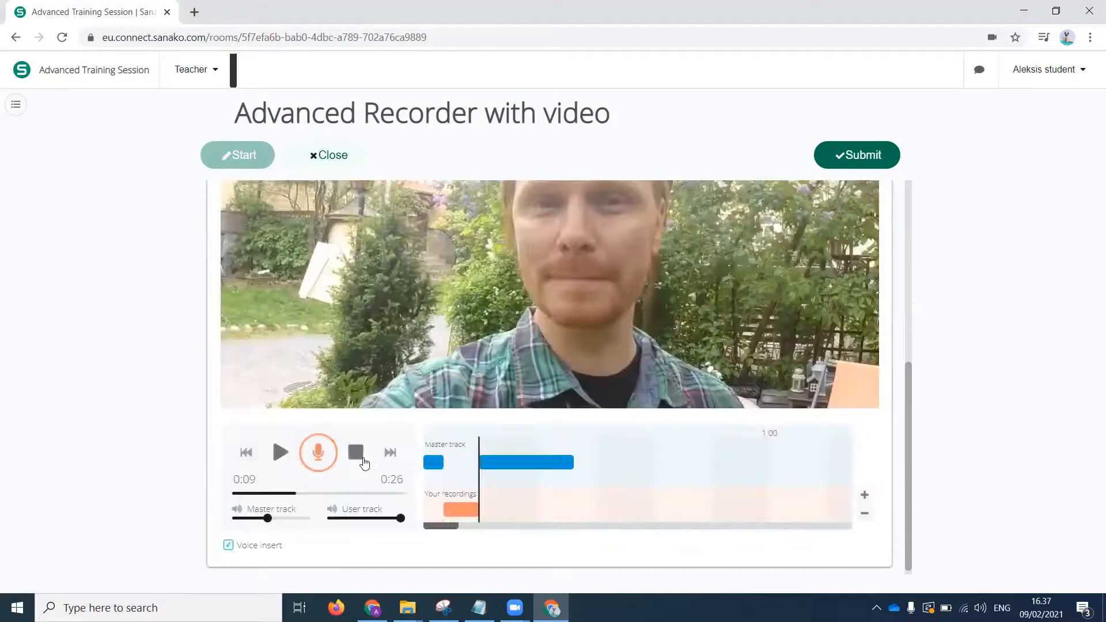
# Move the playhead back to about 0:01 and submit the exercise "Advanced Recorder with video".
pyautogui.click(434, 449)
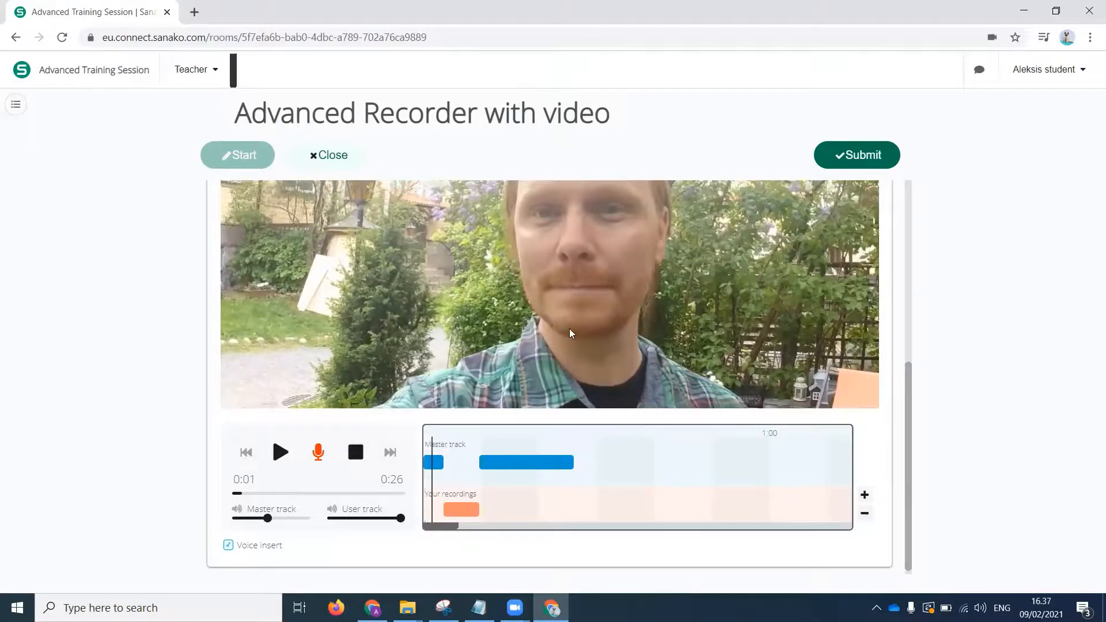
pyautogui.moveTo(909, 456); pyautogui.dragTo(928, 402)
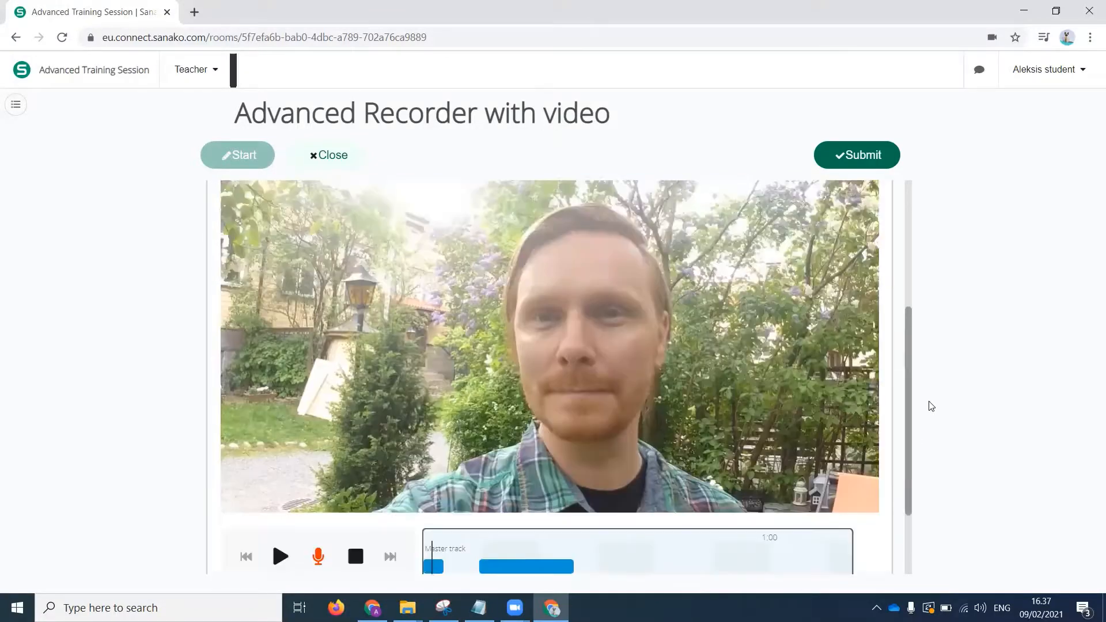
pyautogui.click(861, 159)
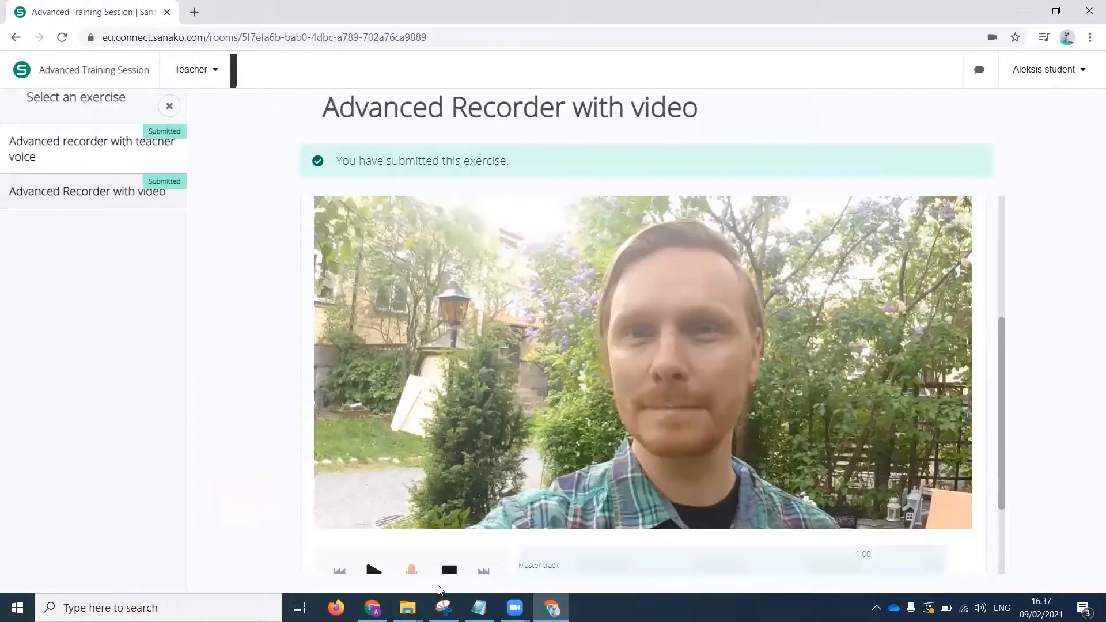
# Switch to the teacher's window and open the student's submitted answer for "Advanced Recorder with video".
pyautogui.click(372, 608)
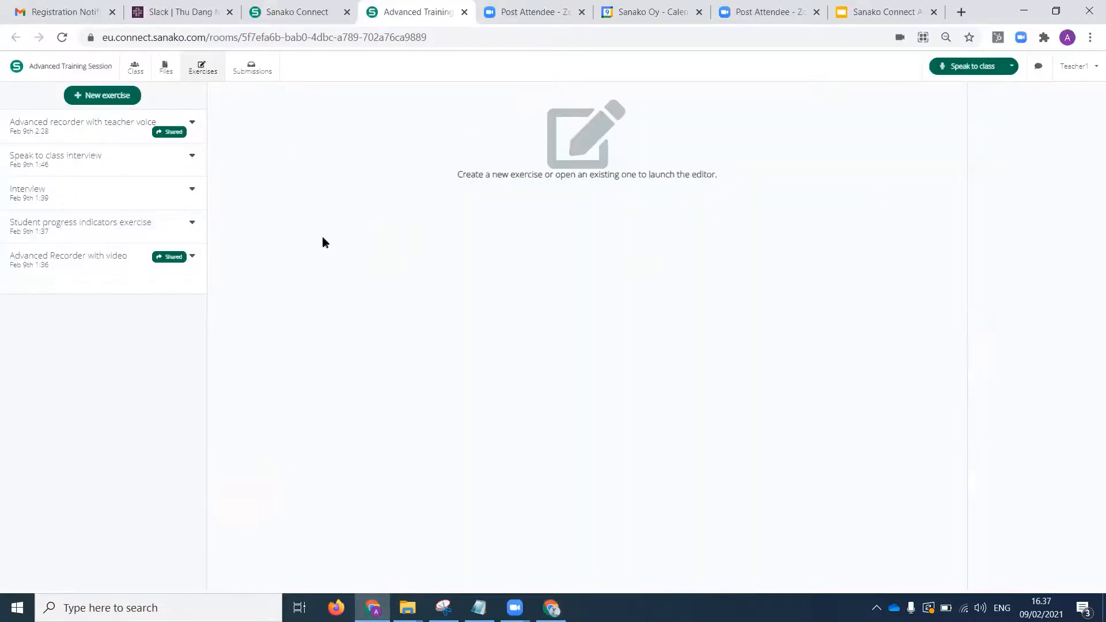
pyautogui.click(252, 66)
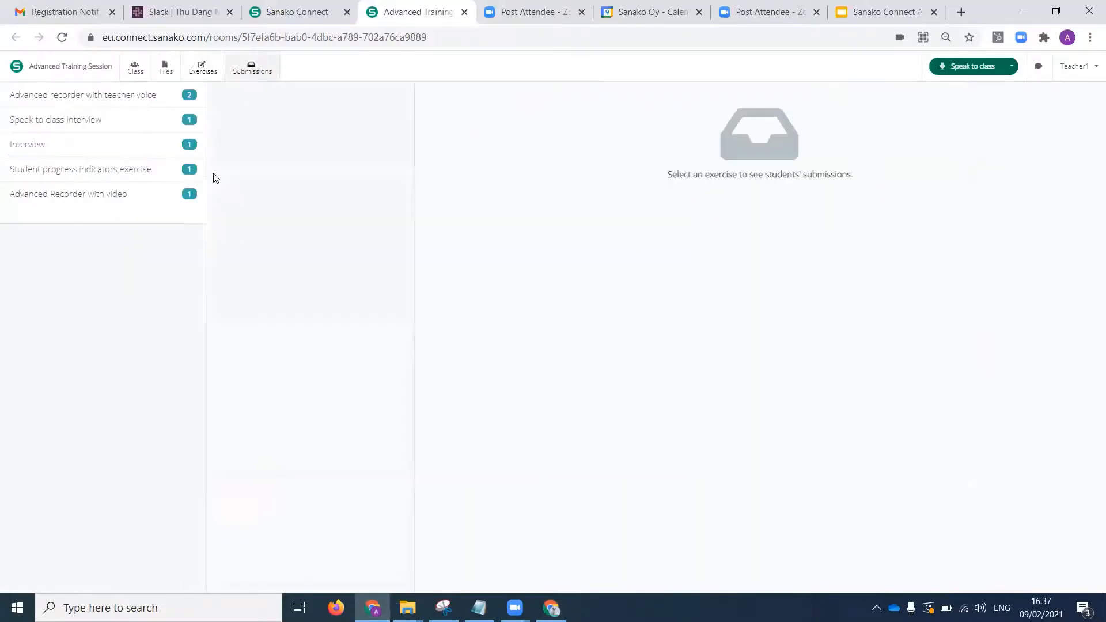
pyautogui.click(123, 195)
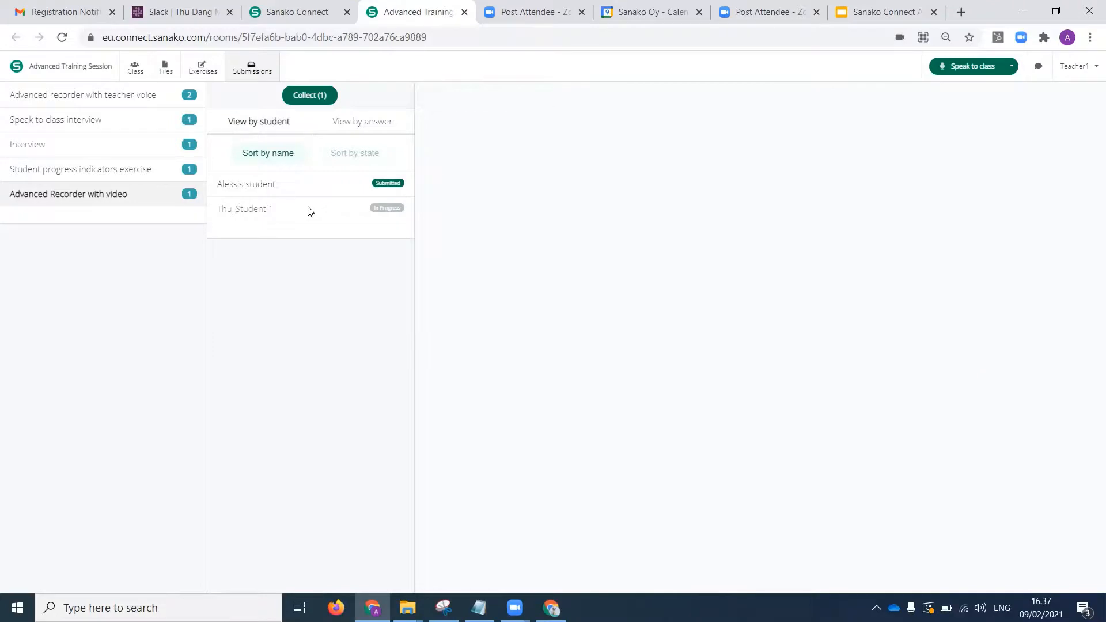
pyautogui.click(268, 182)
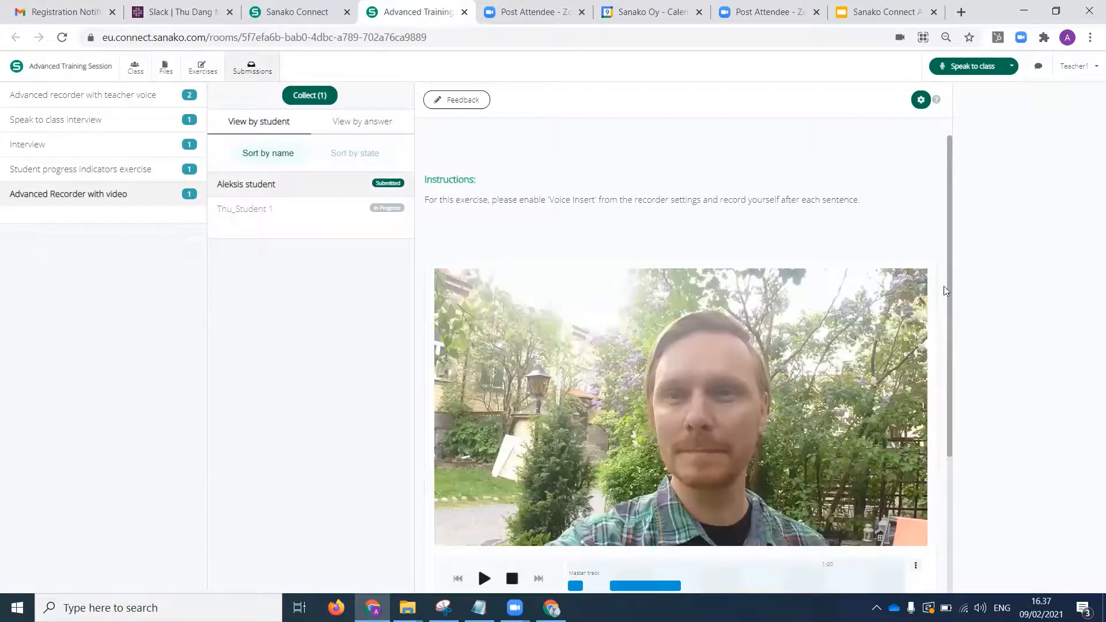
# Play the first seconds of the submitted recording and stop the playback.
pyautogui.scroll(-3, 922, 403)
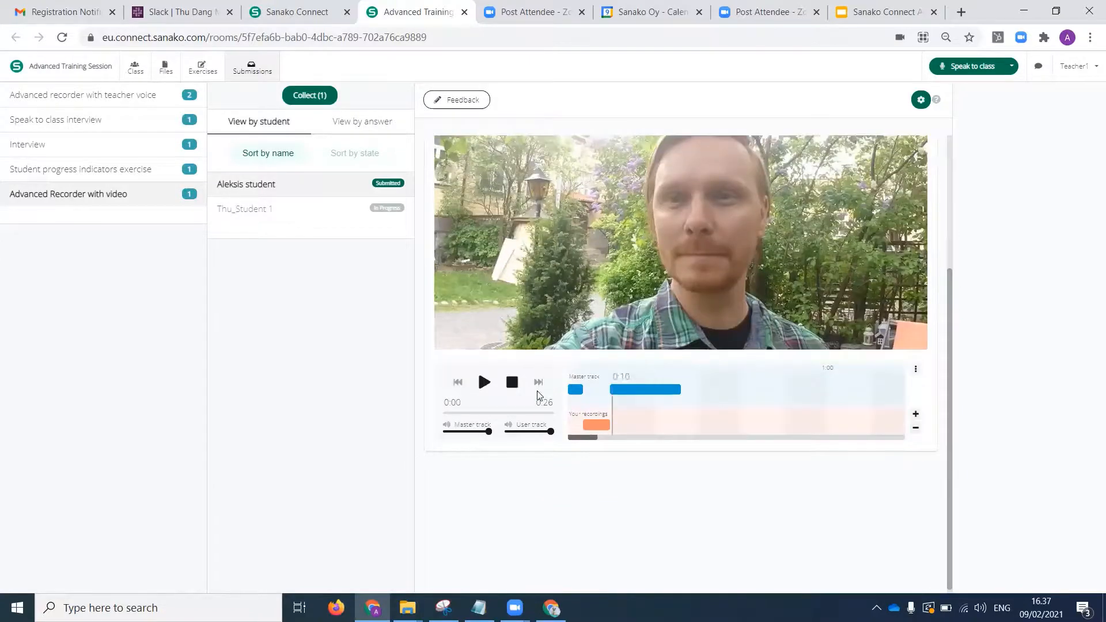
pyautogui.click(485, 383)
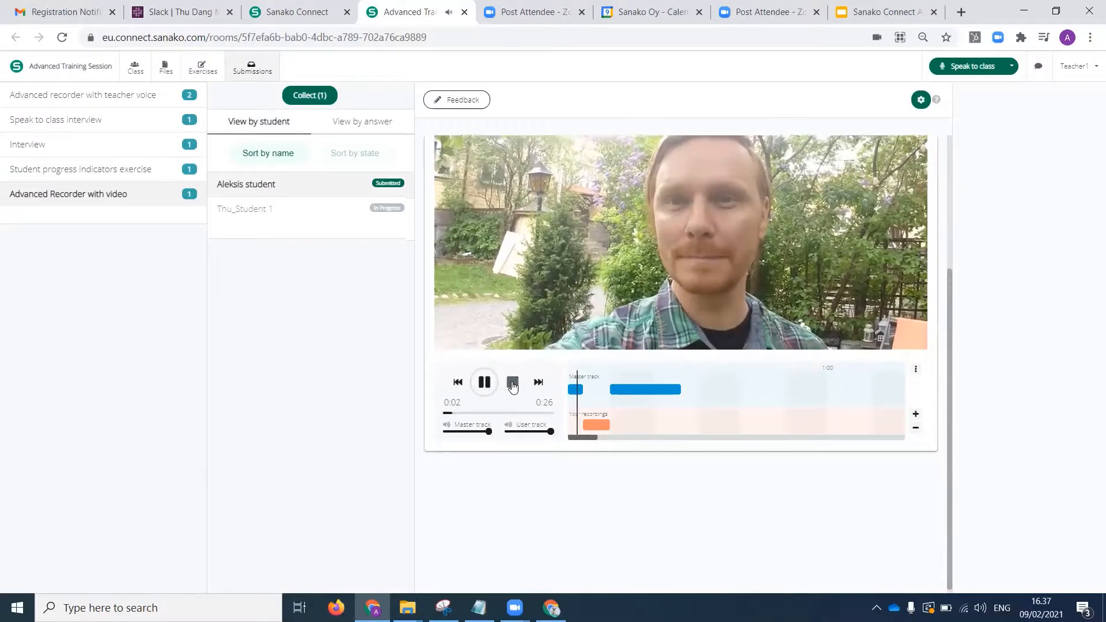
pyautogui.click(512, 383)
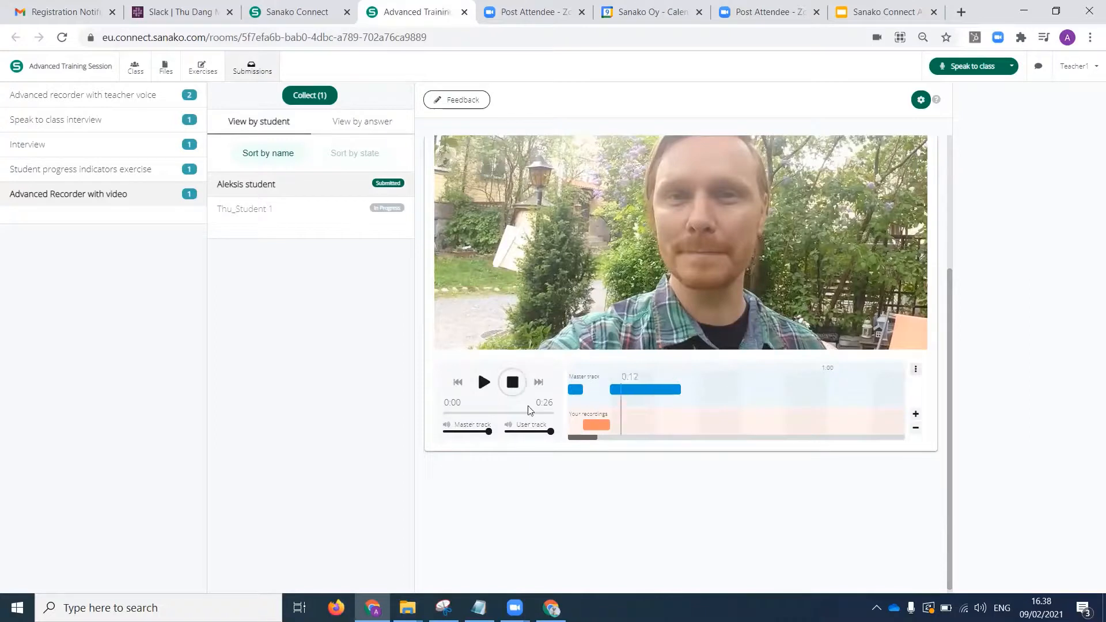
# View the mp3 download options of the submitted recording, then leave the submissions without downloading anything.
pyautogui.click(917, 371)
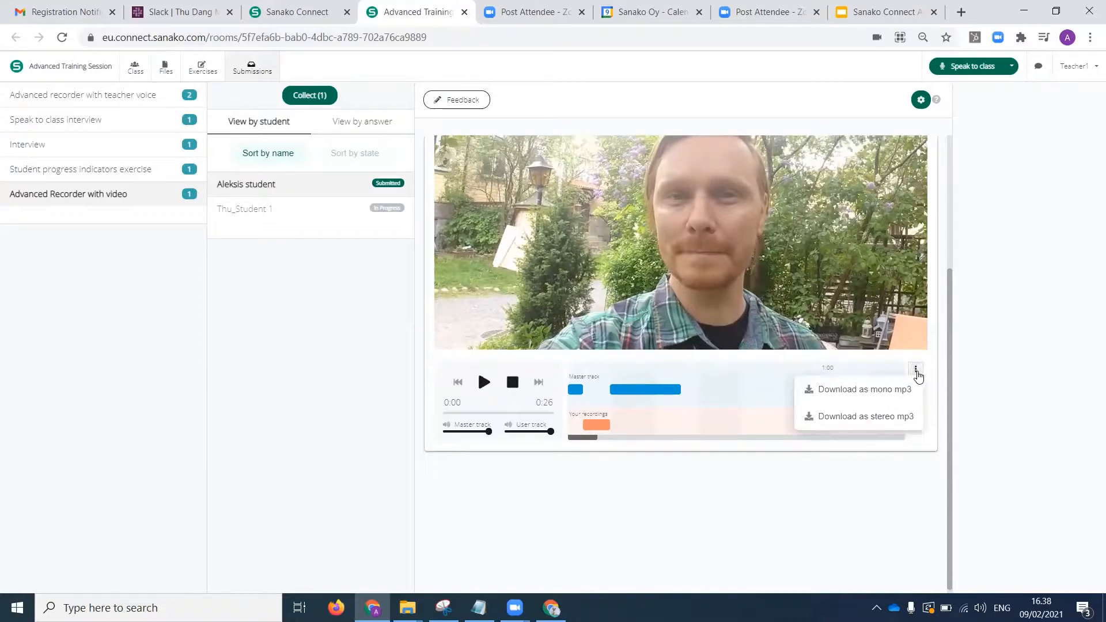
pyautogui.click(916, 370)
pyautogui.click(916, 371)
pyautogui.click(245, 368)
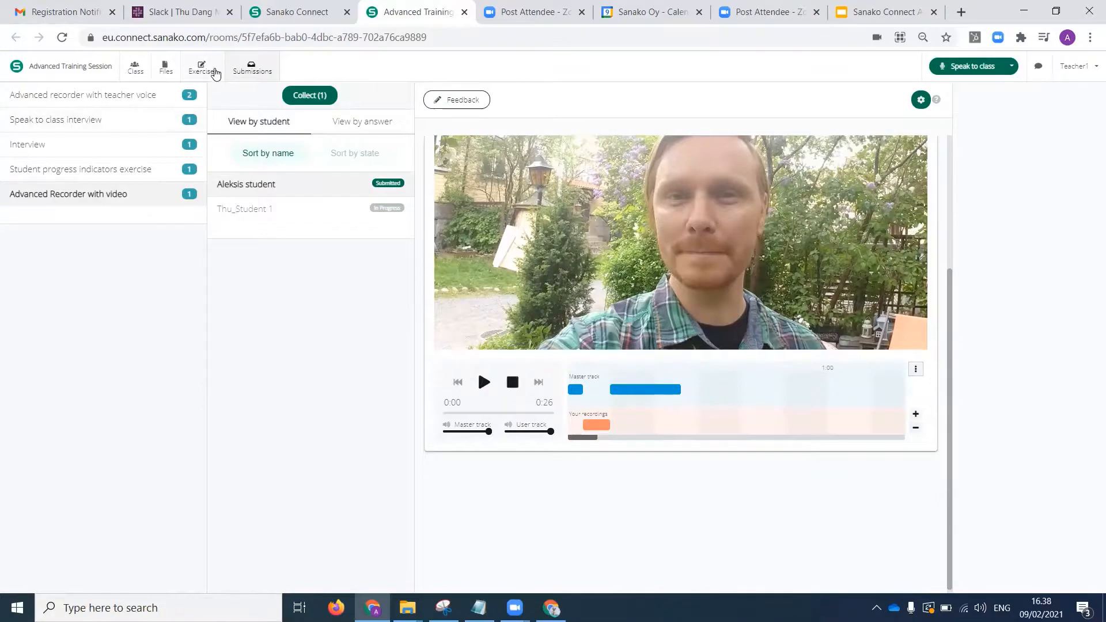
pyautogui.click(209, 75)
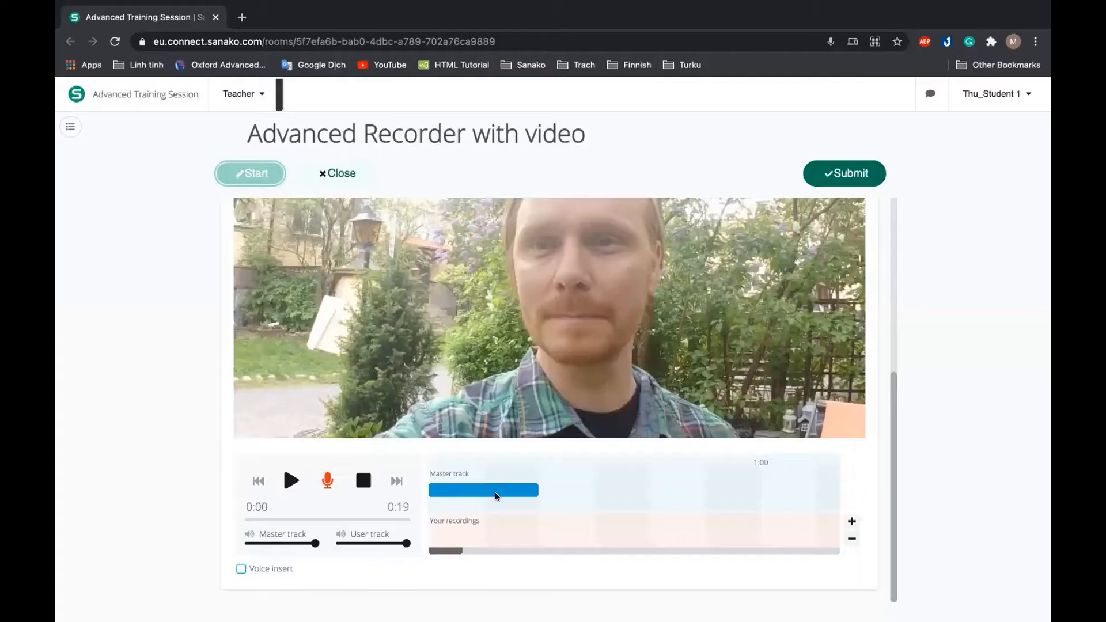
# In the other student's window, enlarge the recorder timeline, enable voice insert and record a short insert at 0:04.
pyautogui.scroll(-5, 495, 496)
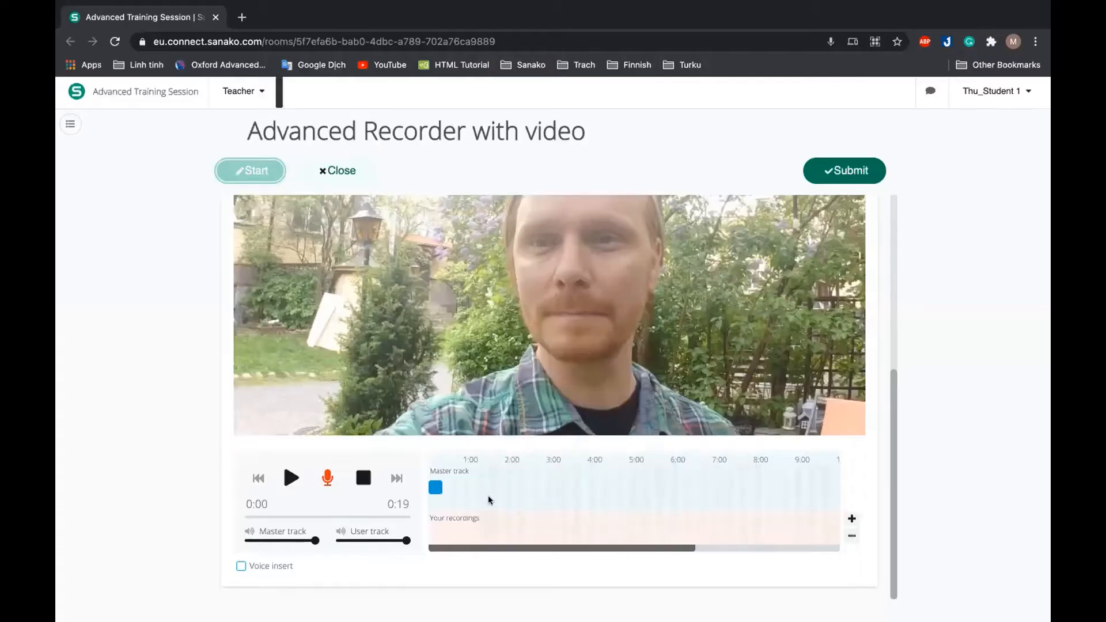
pyautogui.scroll(8, 477, 504)
pyautogui.hscroll(1, 480, 501)
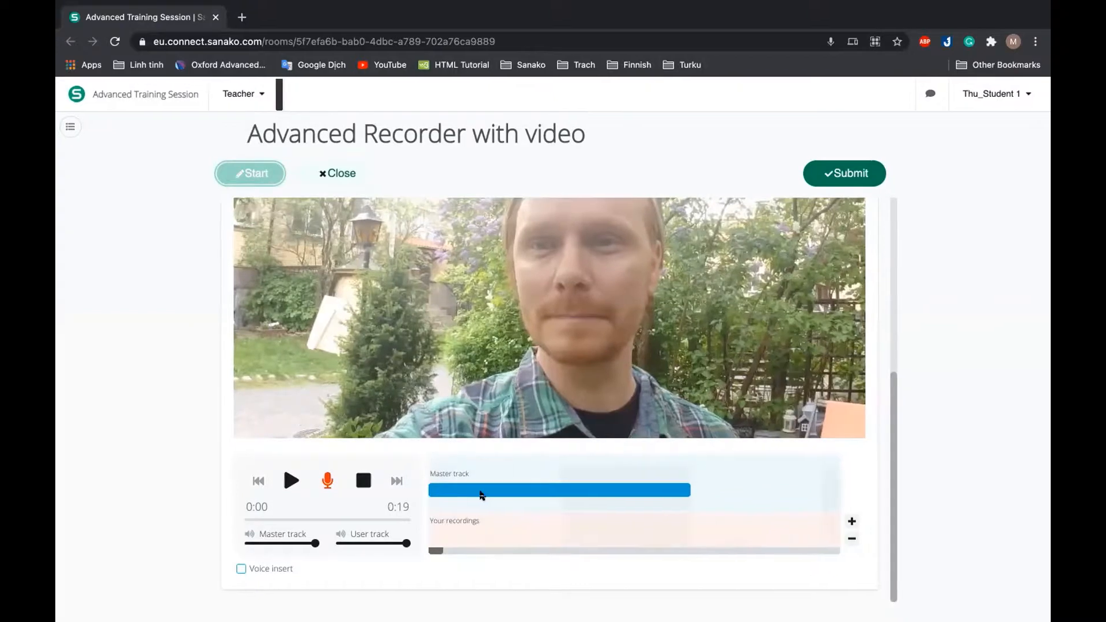
pyautogui.click(482, 496)
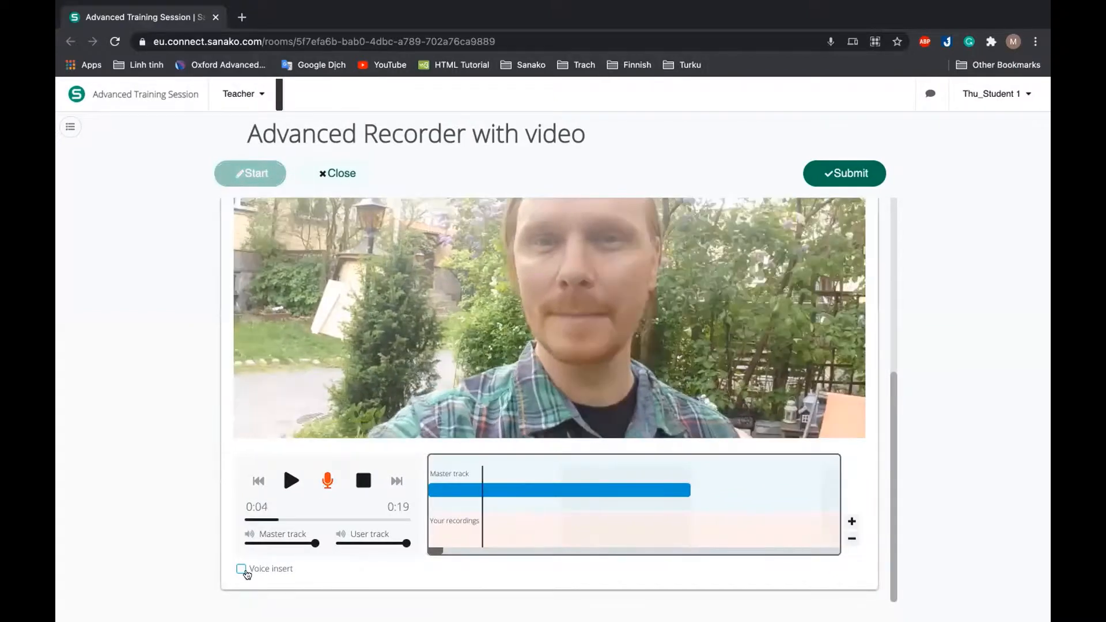
pyautogui.click(242, 569)
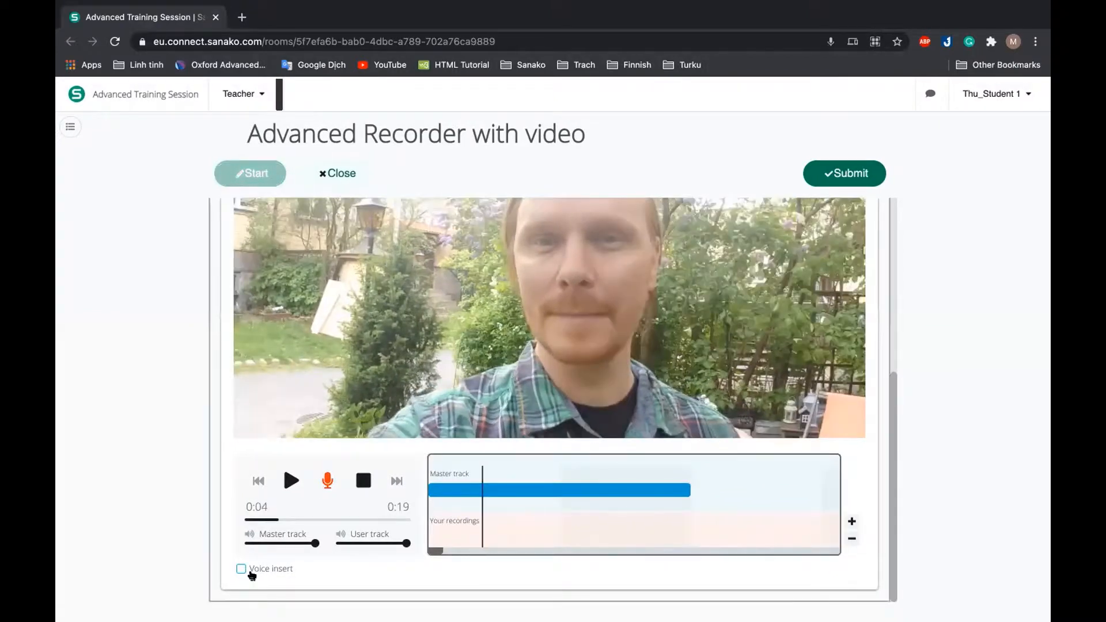
pyautogui.click(328, 482)
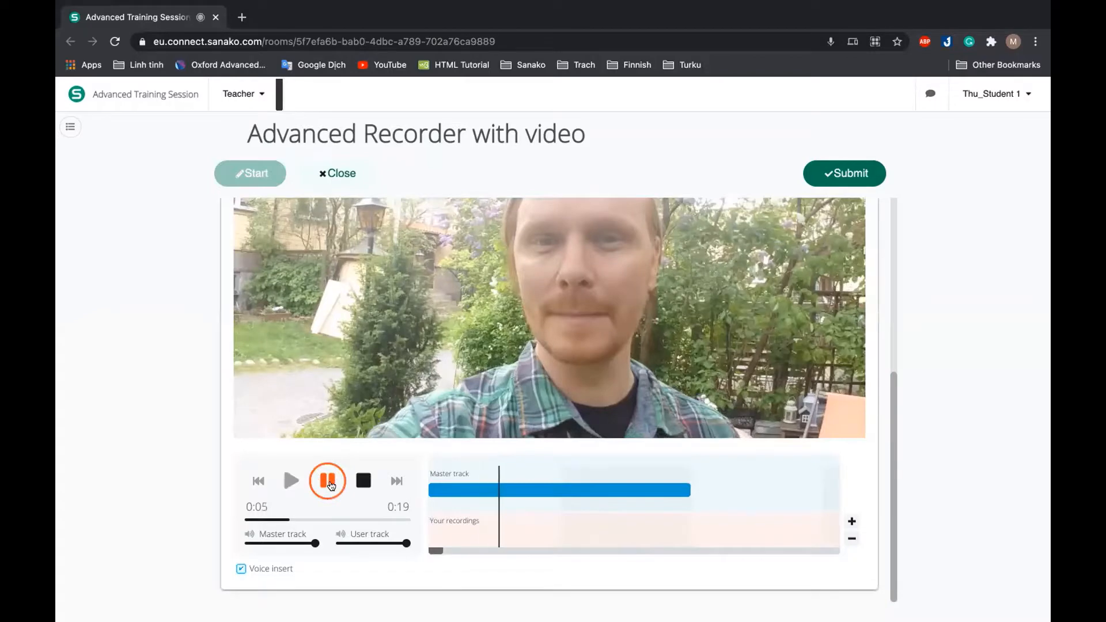
pyautogui.click(331, 486)
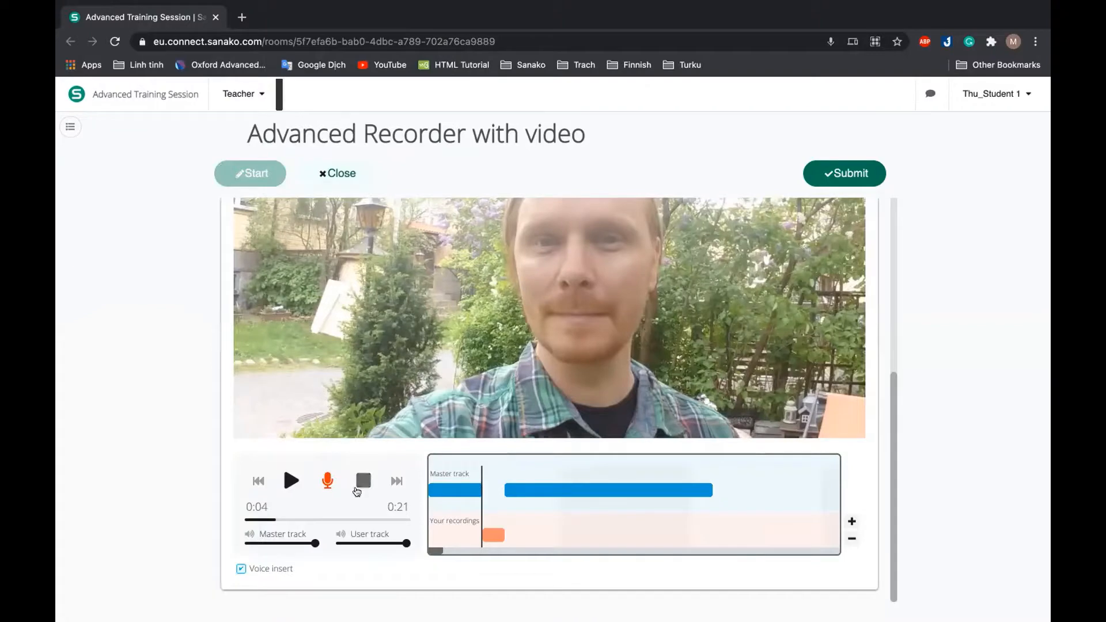
# Disable voice insert and record a short take from 0:04 alongside the existing tracks.
pyautogui.click(240, 569)
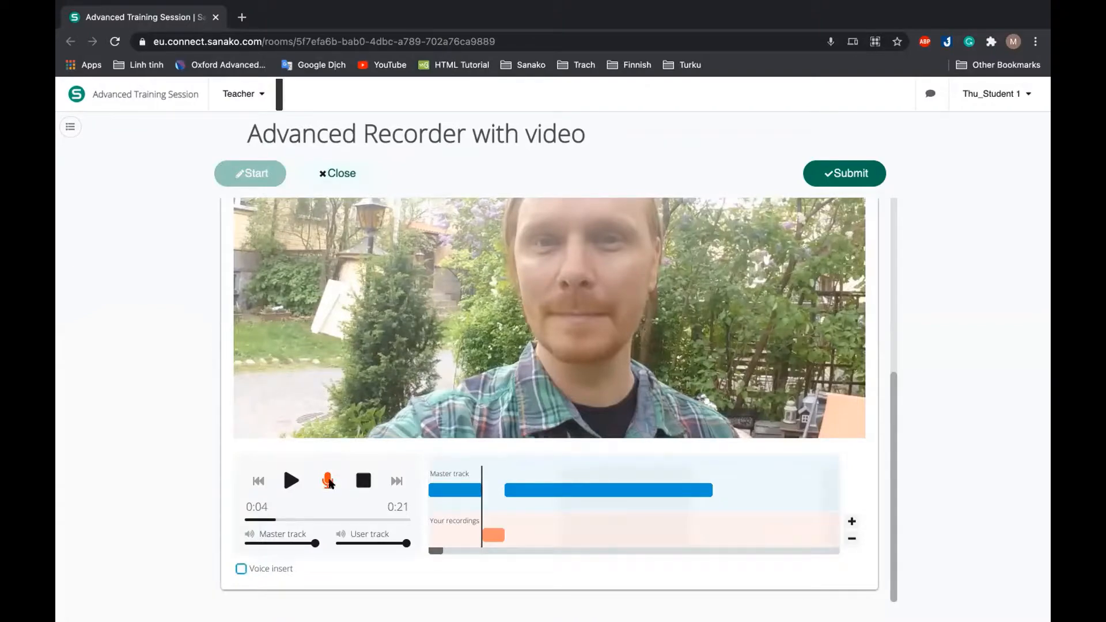
pyautogui.click(329, 482)
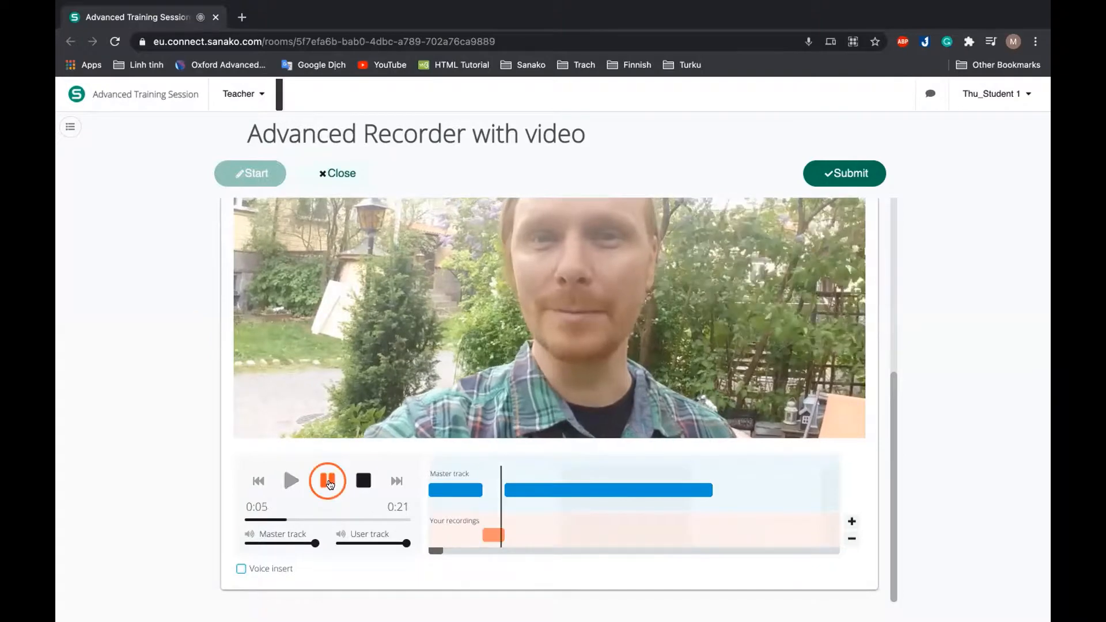
pyautogui.click(329, 482)
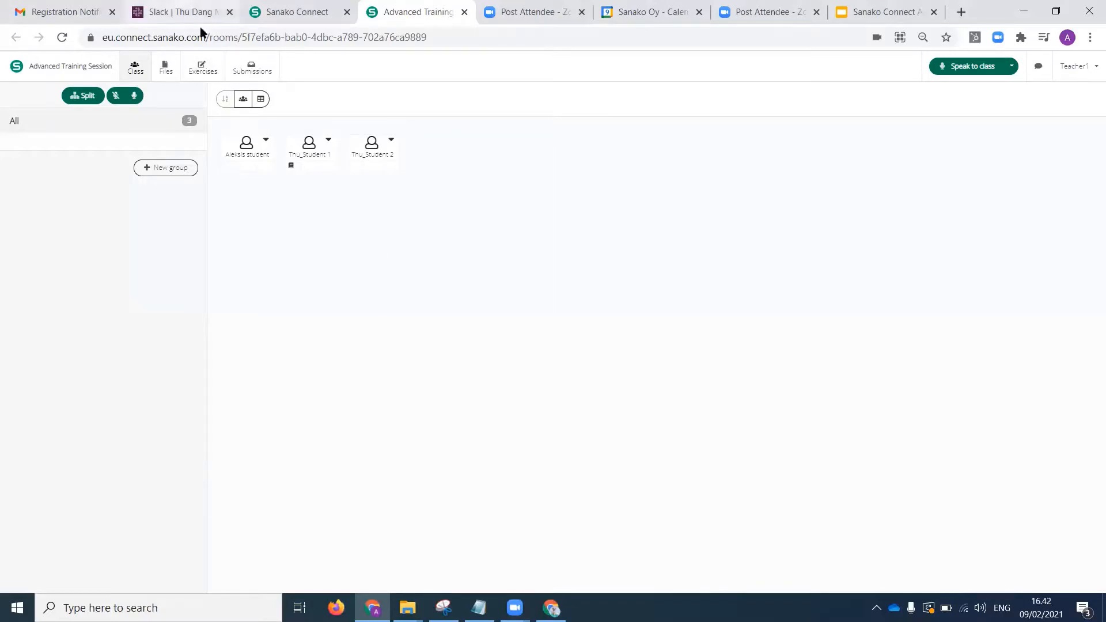
# In the teacher's window, create a new exercise named "group recording".
pyautogui.click(203, 71)
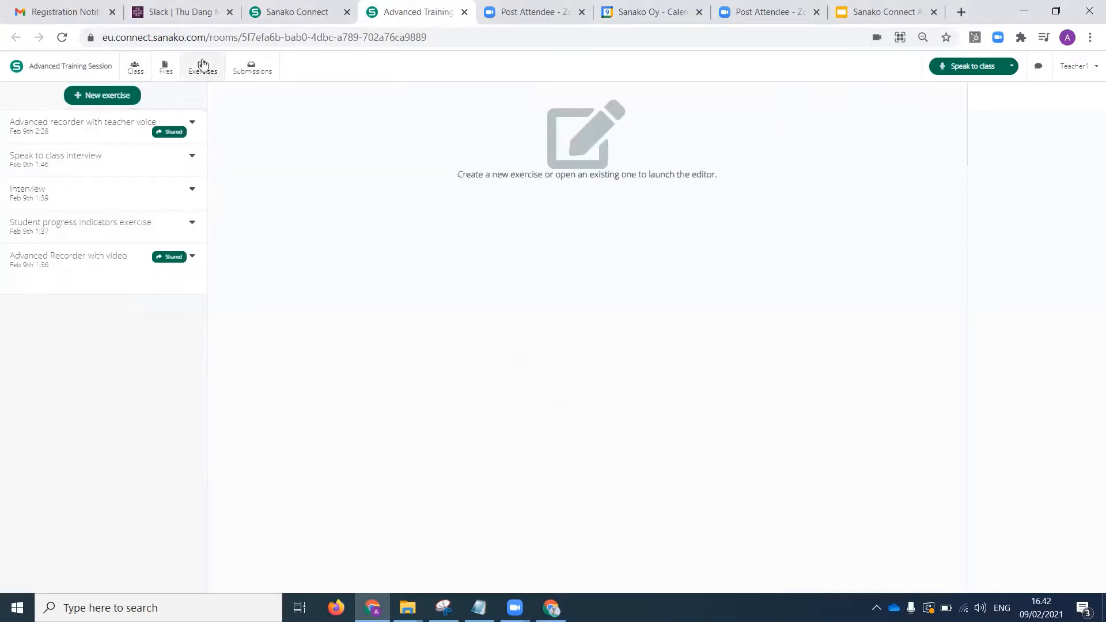
pyautogui.click(109, 96)
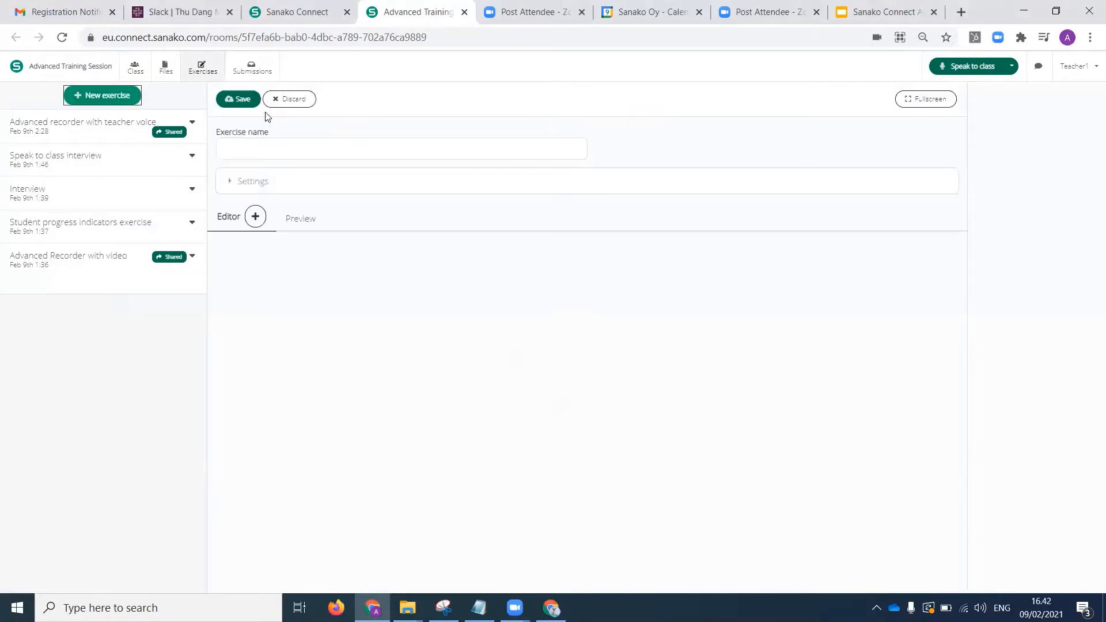
pyautogui.click(248, 149)
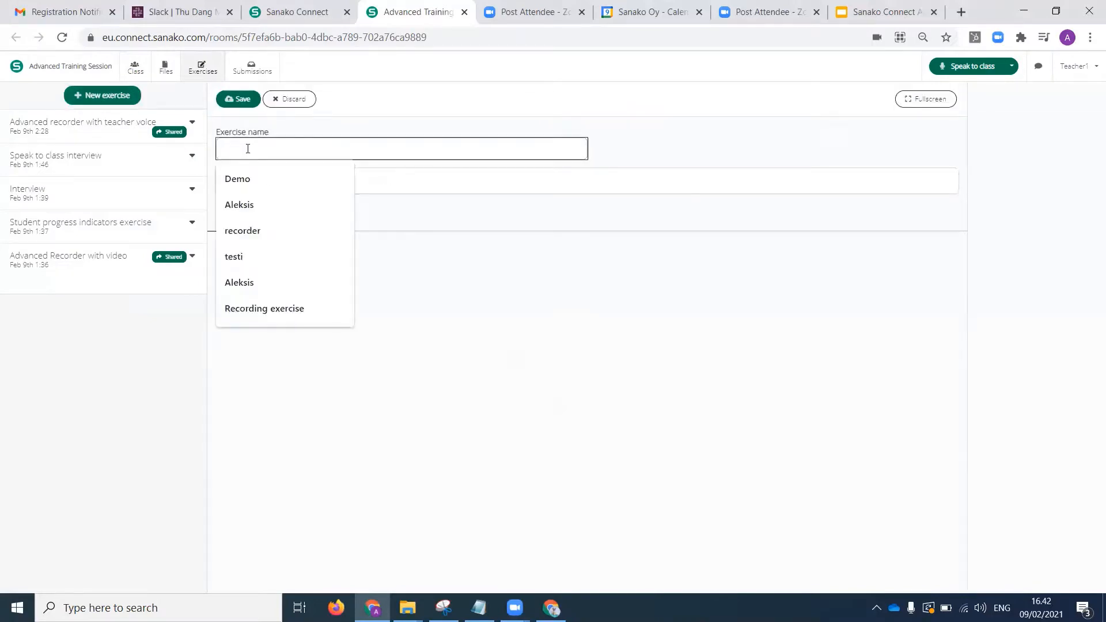
pyautogui.write('group')
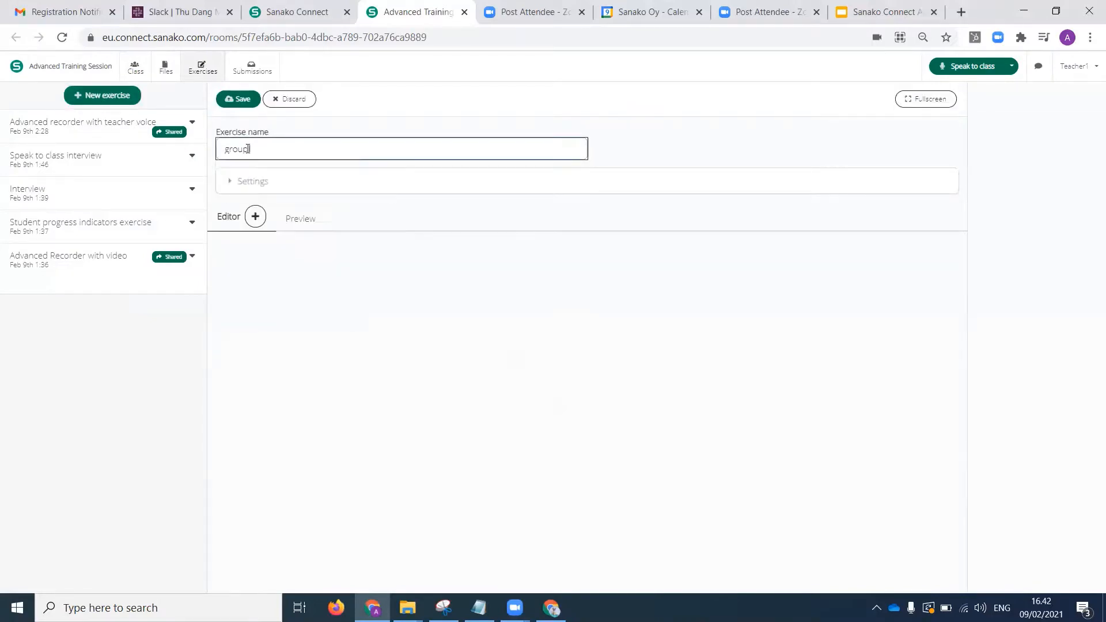
pyautogui.write(' recording')
# Add a Simple recorder task to the exercise and set it to record group audio in addition to the user's audio.
pyautogui.click(255, 217)
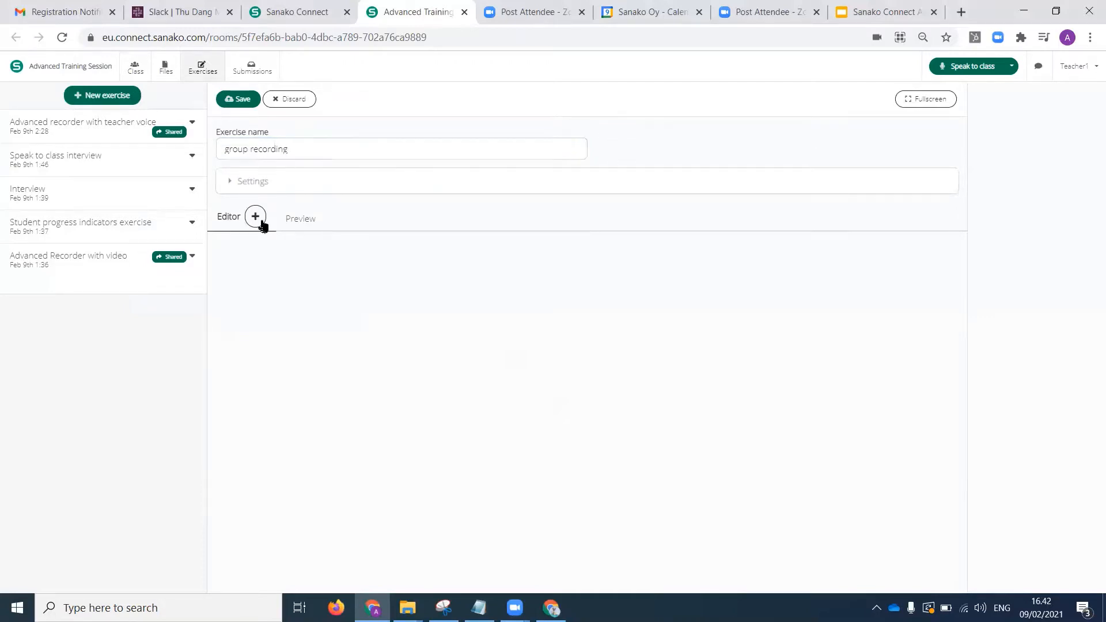
pyautogui.click(344, 279)
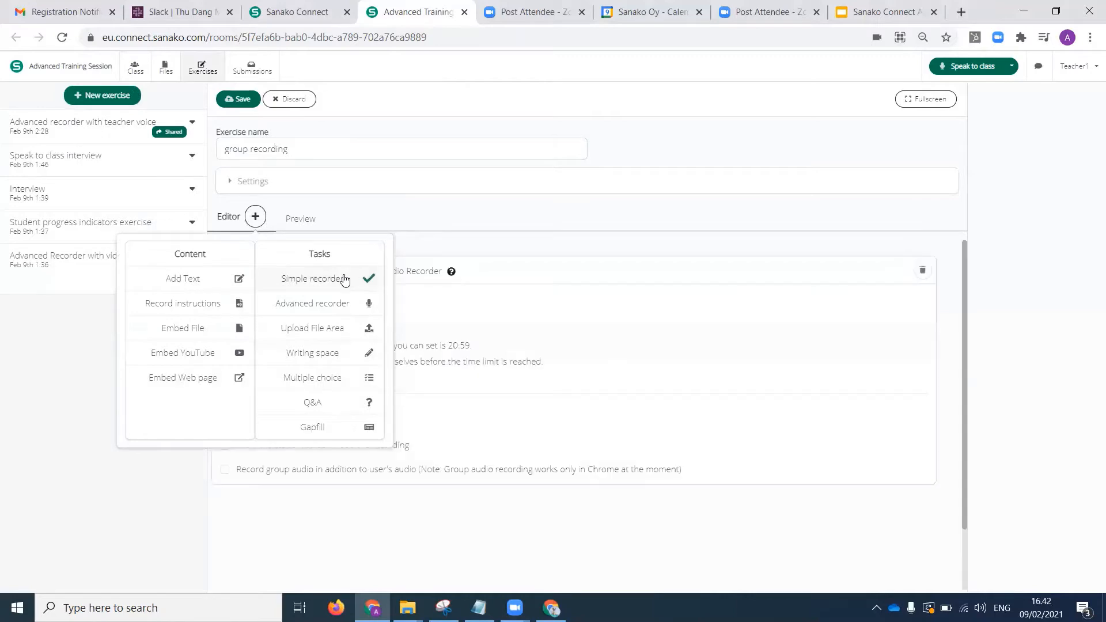
pyautogui.click(225, 470)
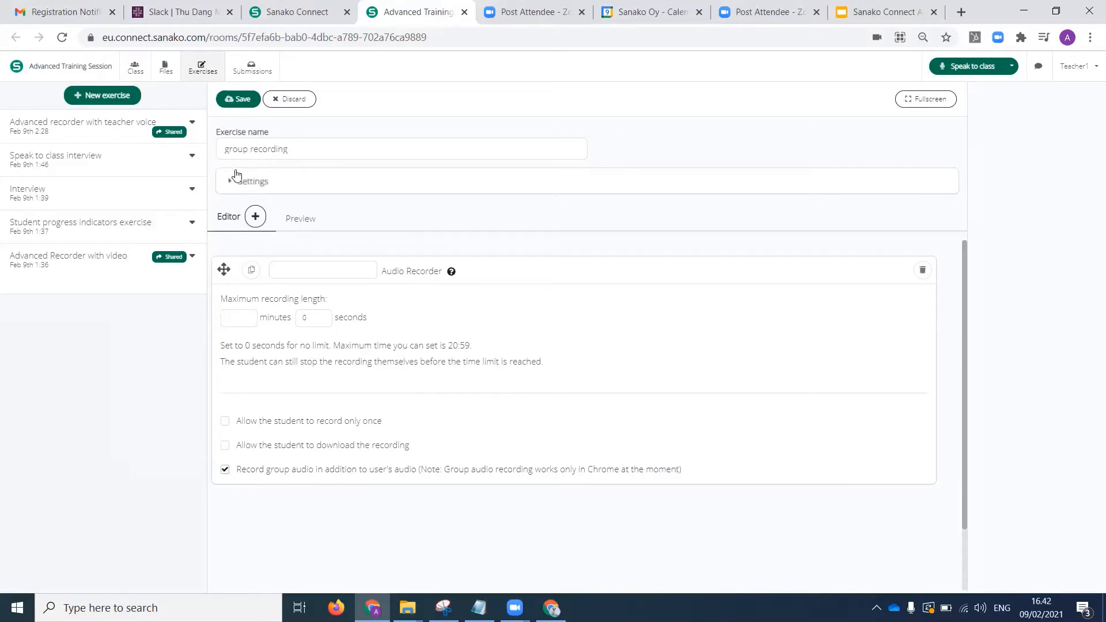
# Save the exercise "group recording" and share it to the session.
pyautogui.click(233, 101)
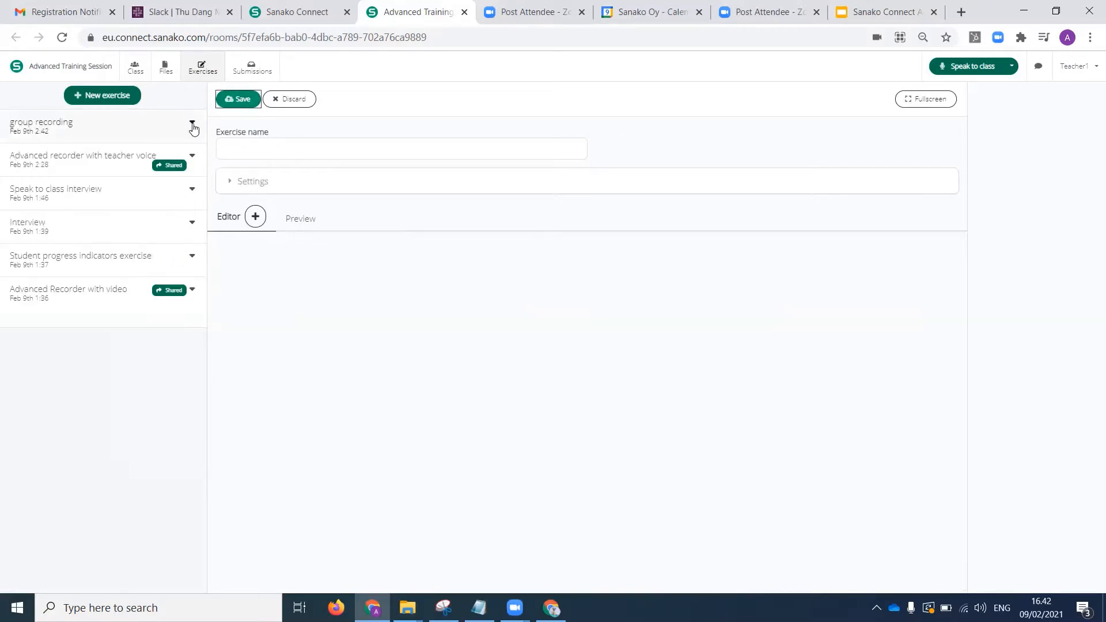
pyautogui.click(193, 122)
pyautogui.click(172, 141)
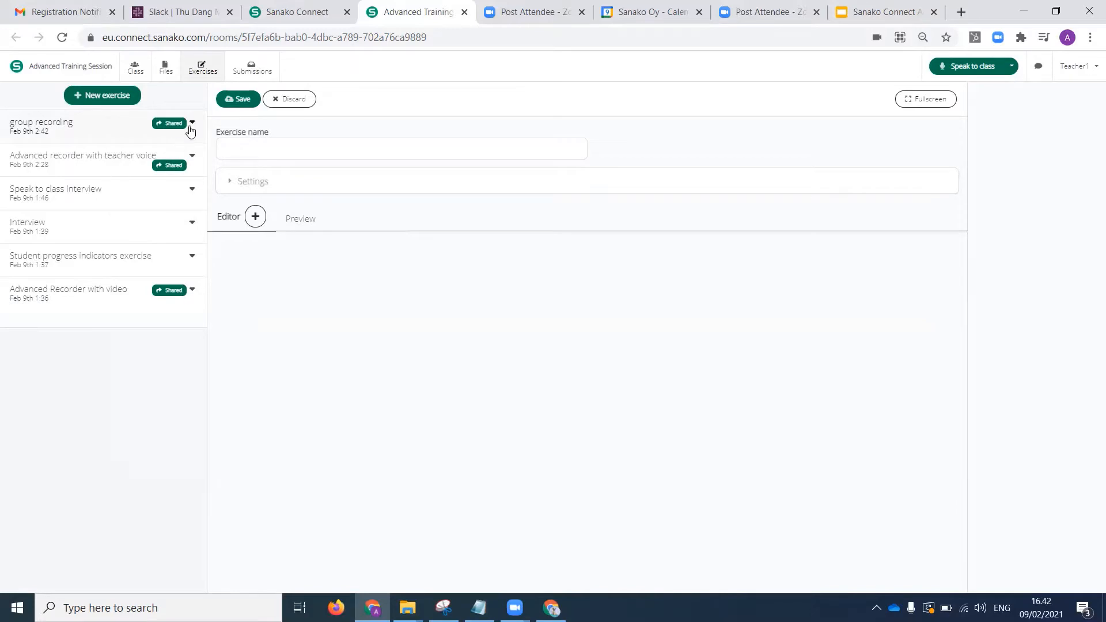
# Create a new group A in the class view and move the first listed student into it.
pyautogui.click(137, 72)
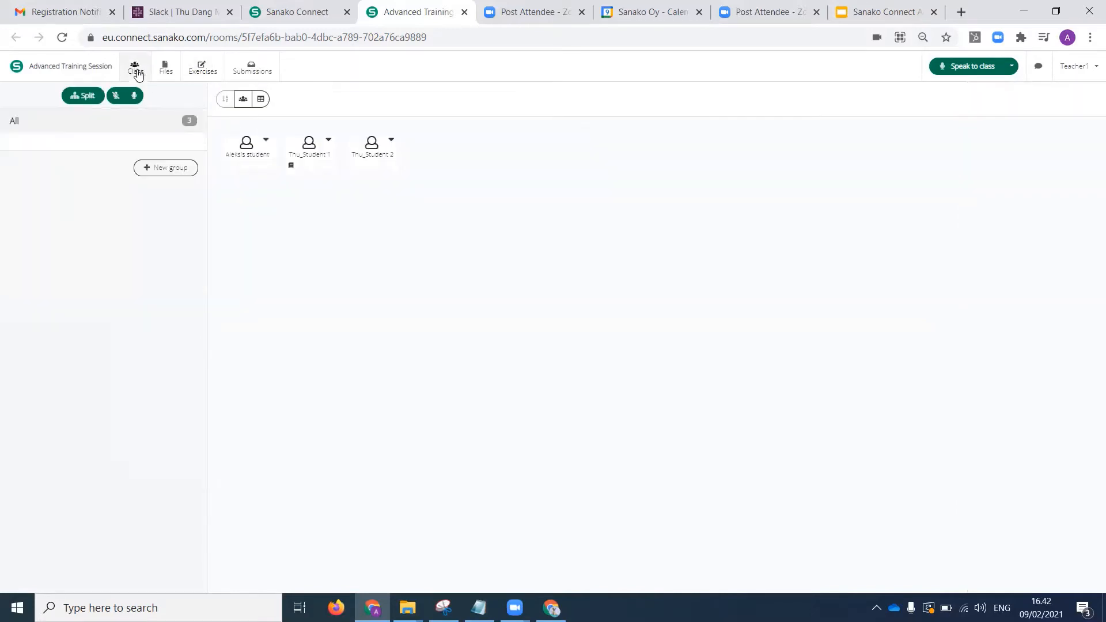
pyautogui.click(156, 175)
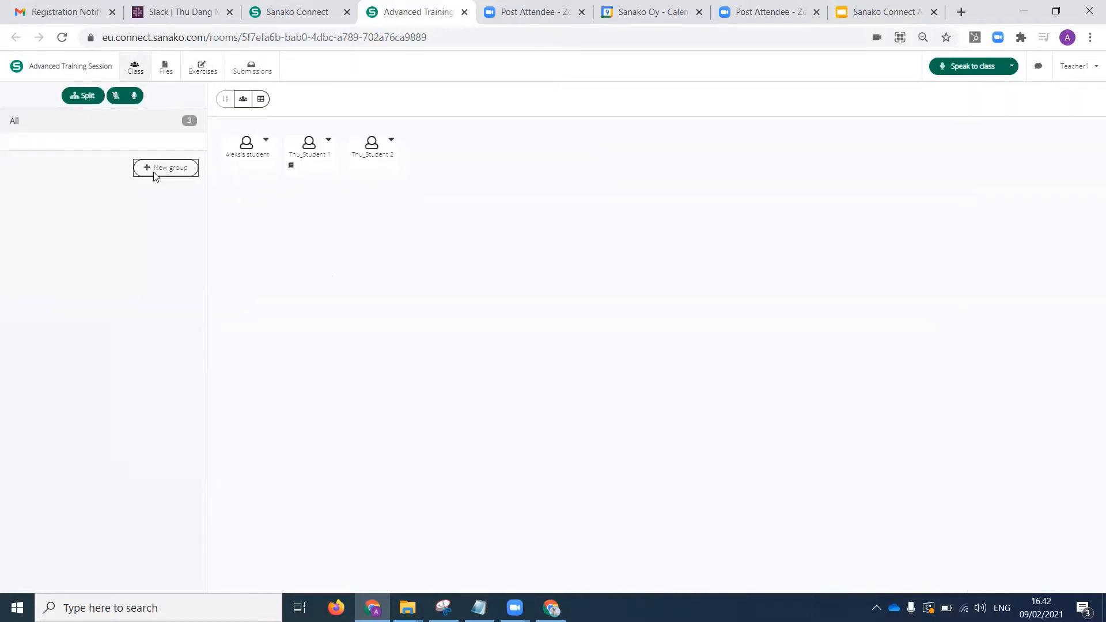
pyautogui.click(266, 140)
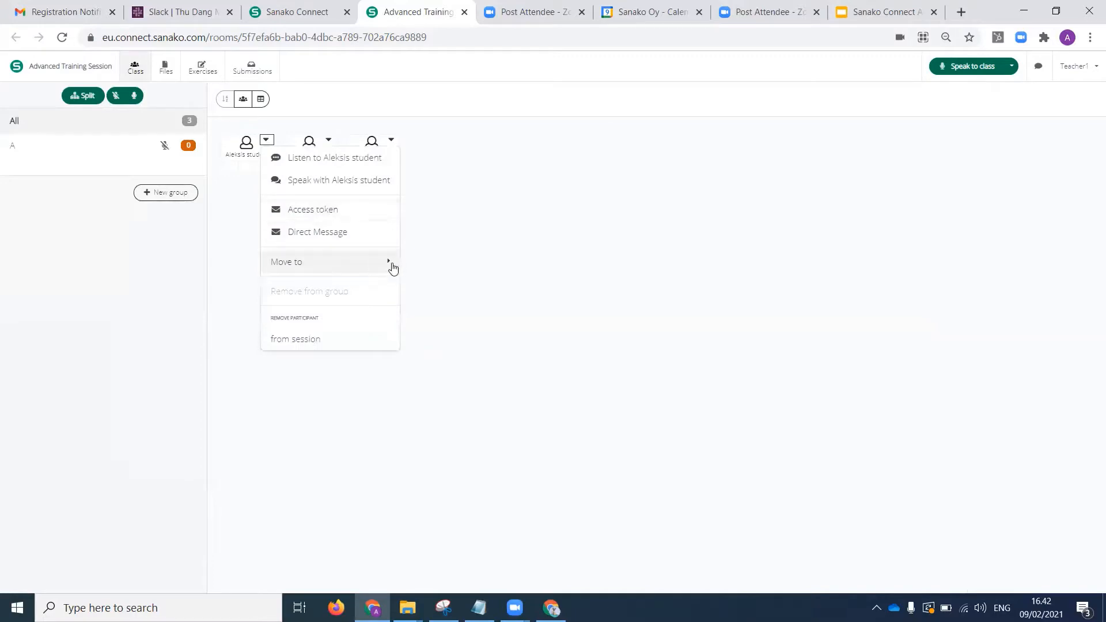
pyautogui.click(392, 263)
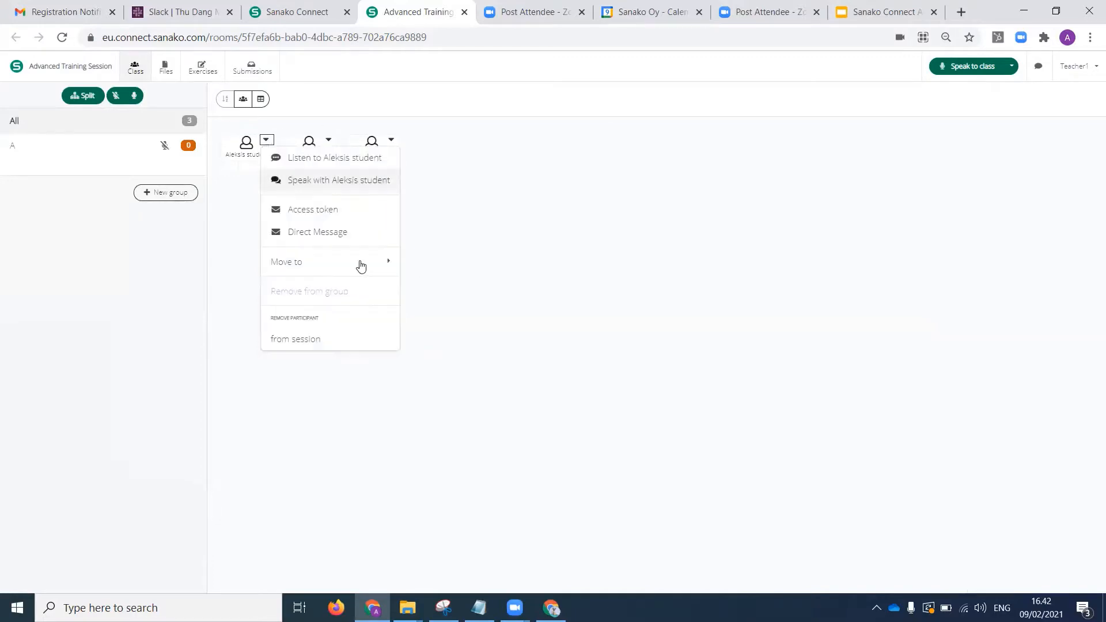
pyautogui.click(266, 139)
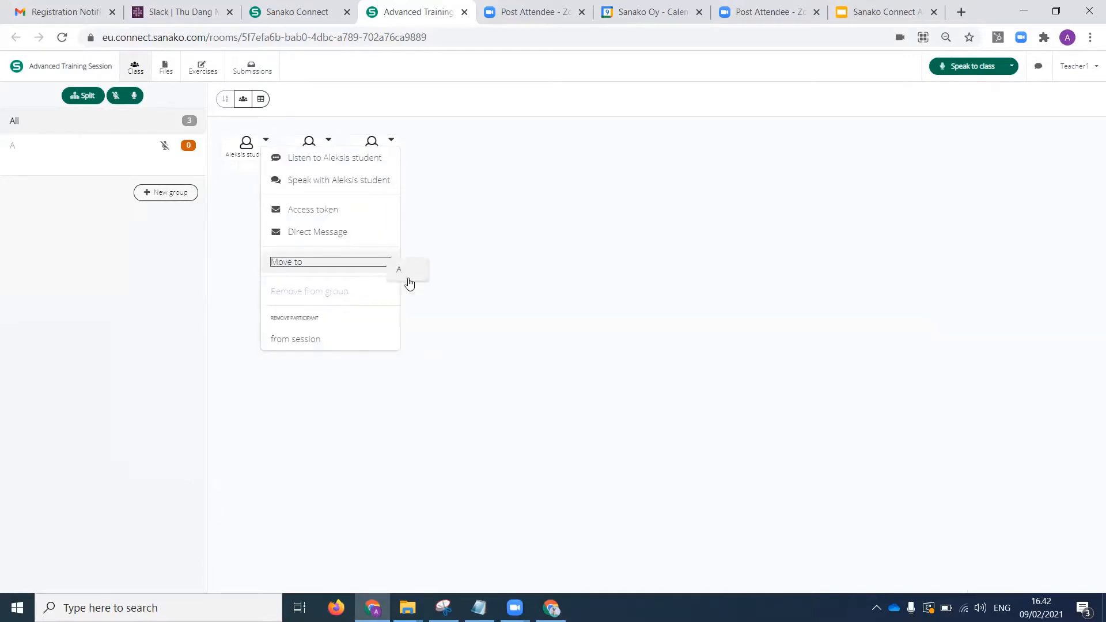
pyautogui.click(407, 282)
# Move the second listed student into group A and open the group's member view.
pyautogui.click(329, 140)
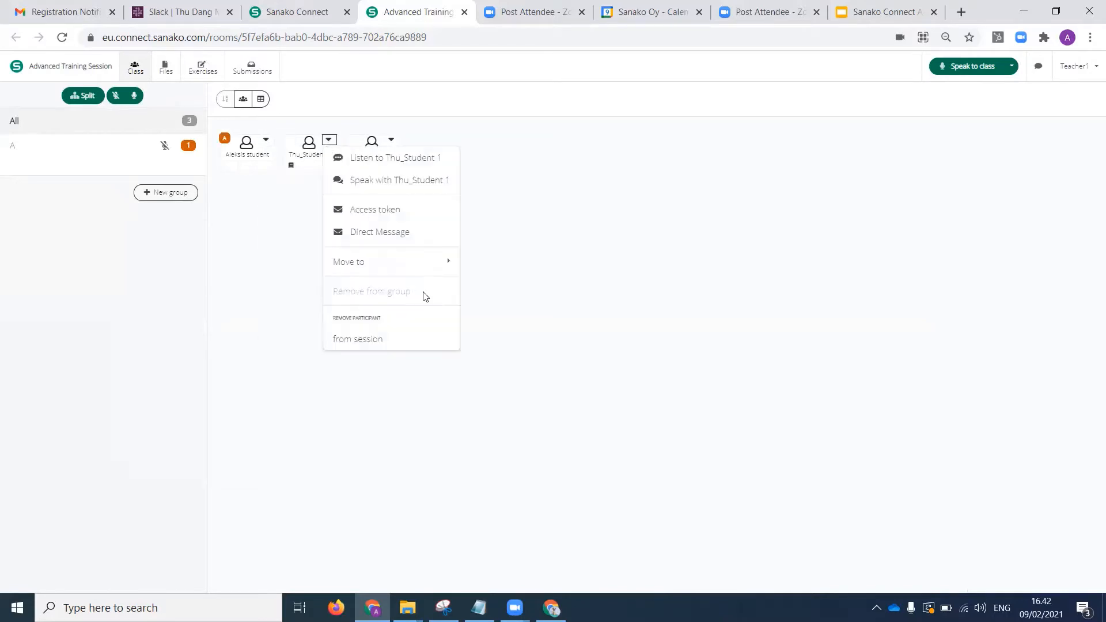
pyautogui.click(450, 262)
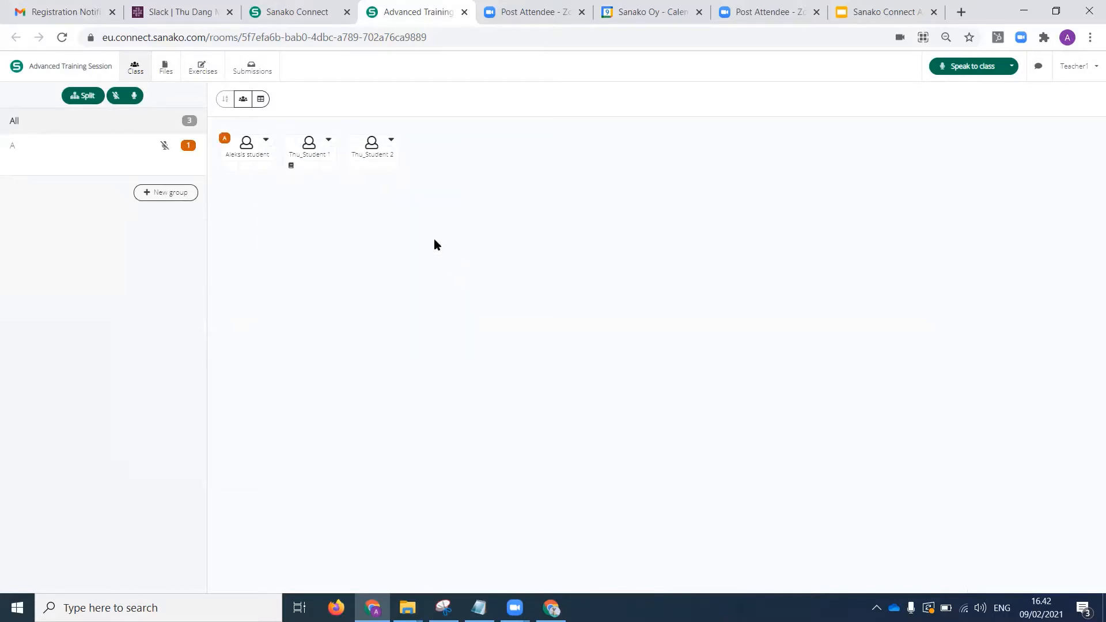
pyautogui.click(328, 140)
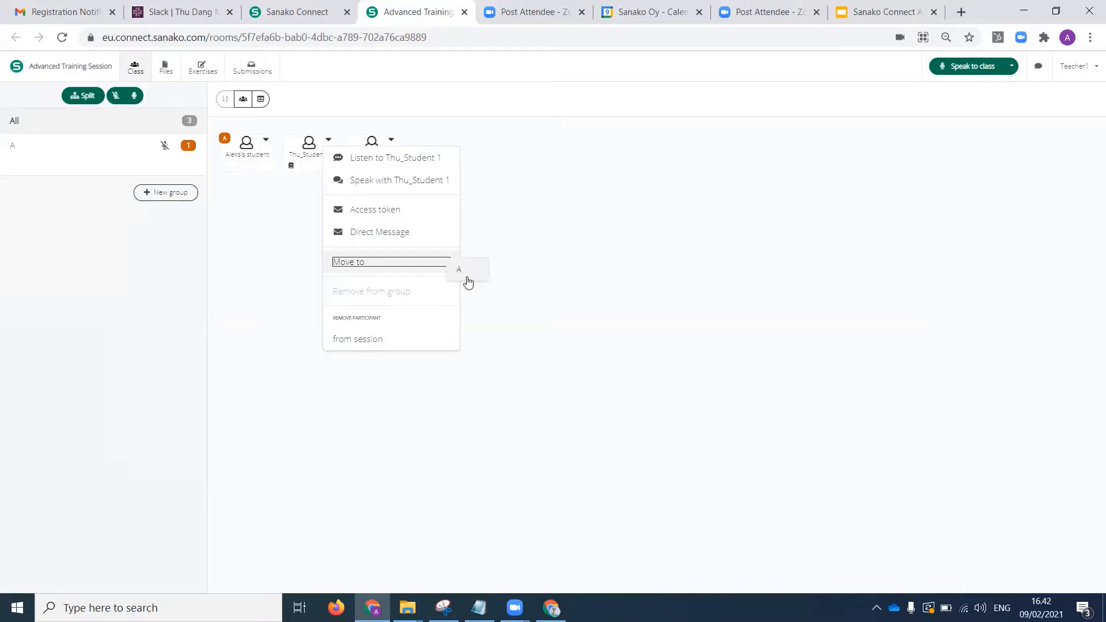
pyautogui.click(466, 281)
pyautogui.click(70, 147)
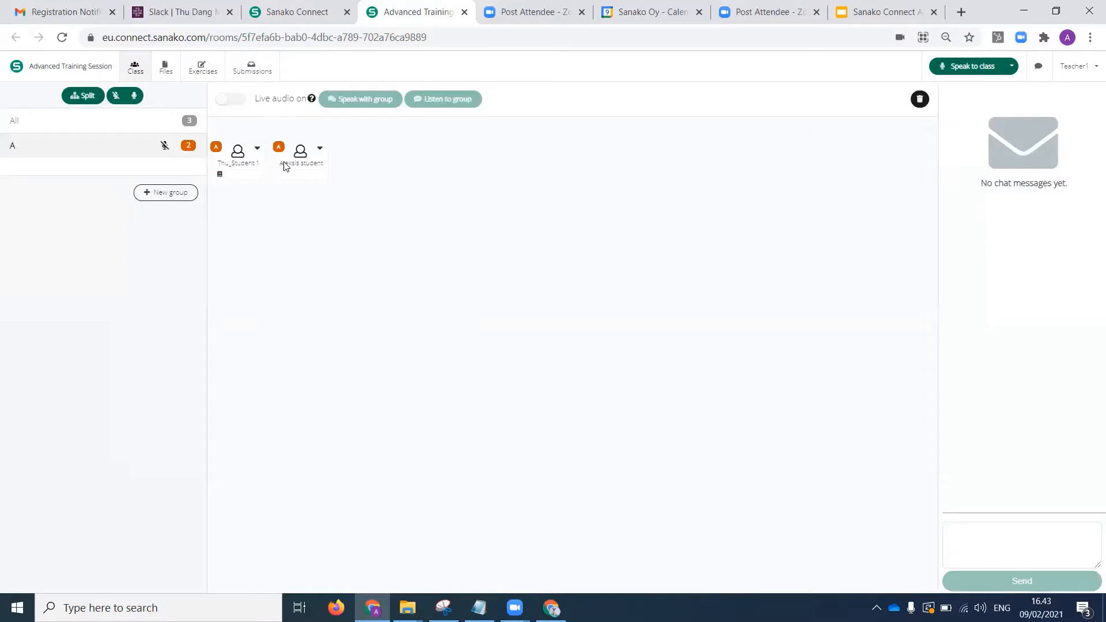
pyautogui.moveTo(219, 178)
# Remove the first student added to group A from the group, keeping them in the session.
pyautogui.click(319, 148)
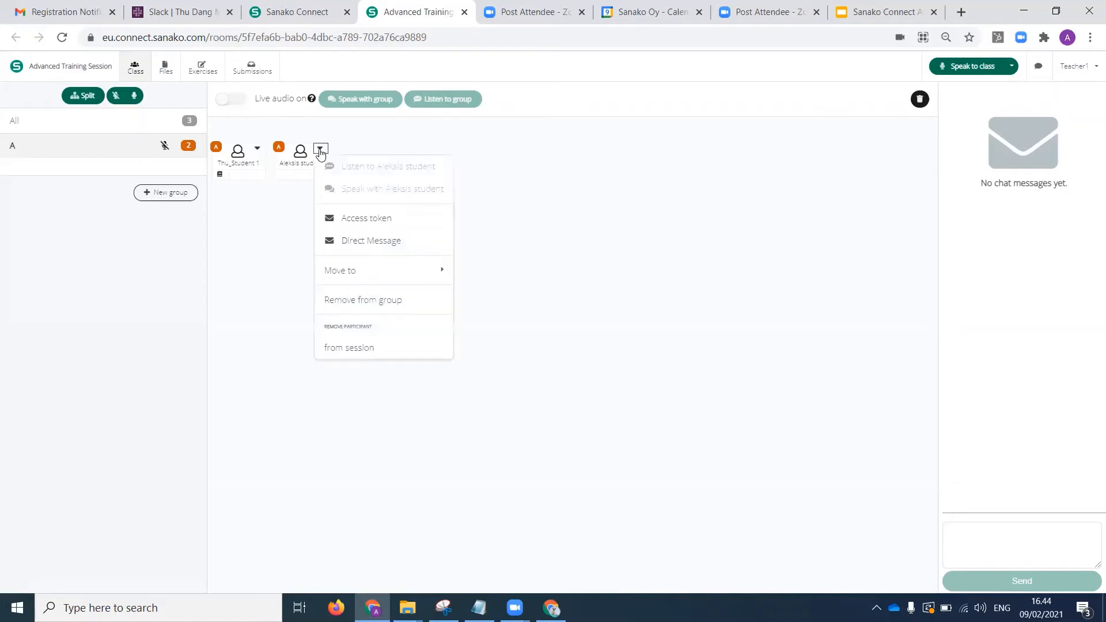
pyautogui.click(440, 279)
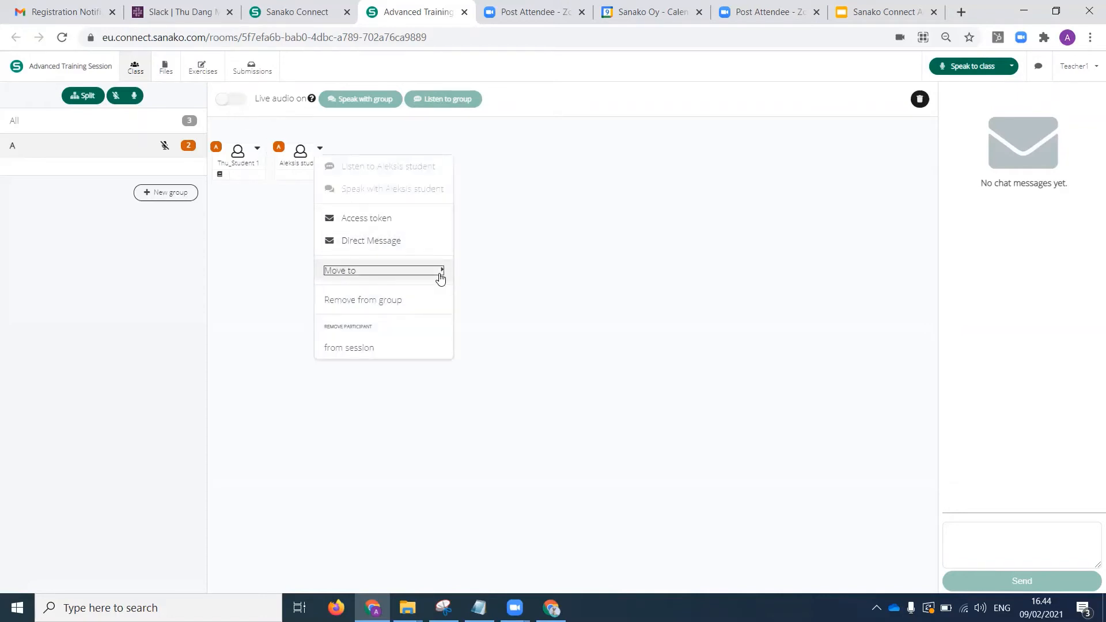
pyautogui.click(430, 301)
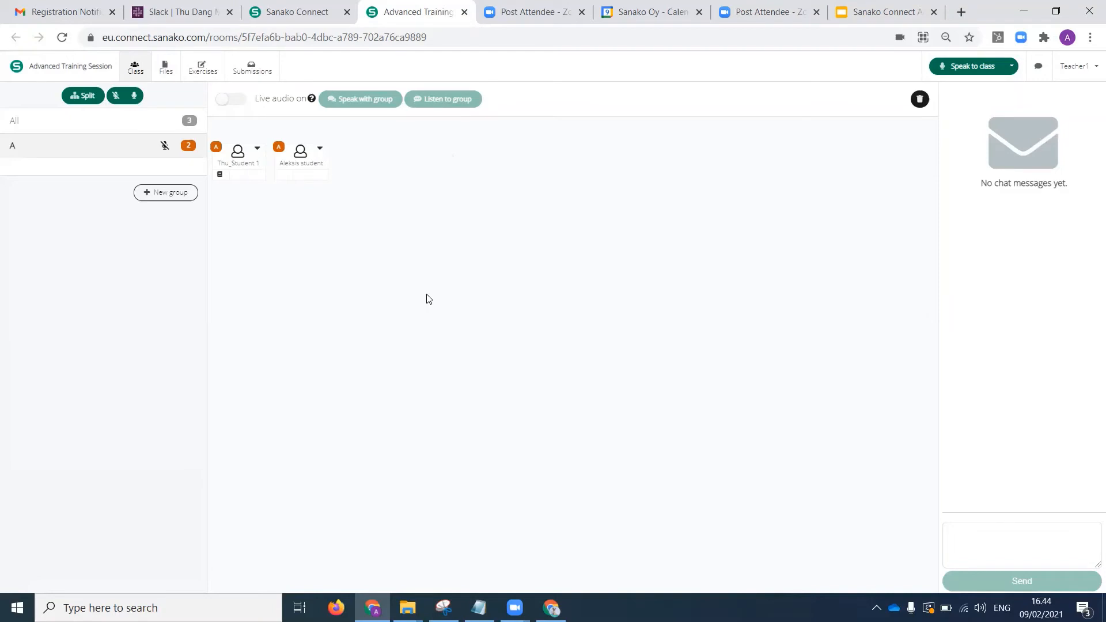
pyautogui.click(320, 148)
pyautogui.click(387, 300)
# Move the third student of the full class list into group A and turn on the group's live audio.
pyautogui.click(148, 122)
pyautogui.click(391, 140)
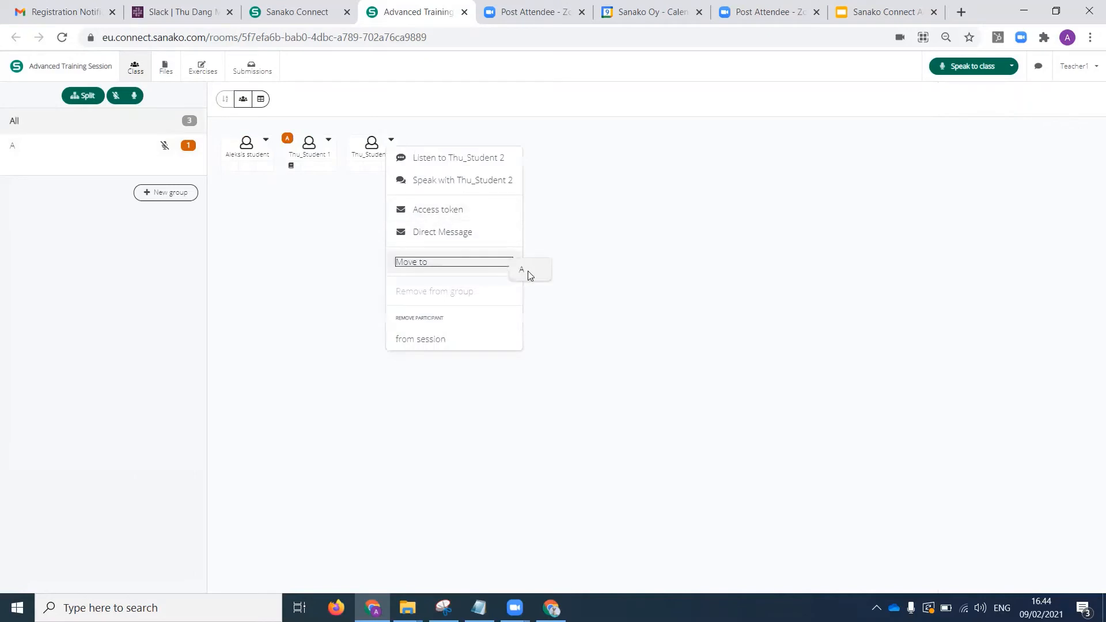
pyautogui.click(526, 274)
pyautogui.click(101, 146)
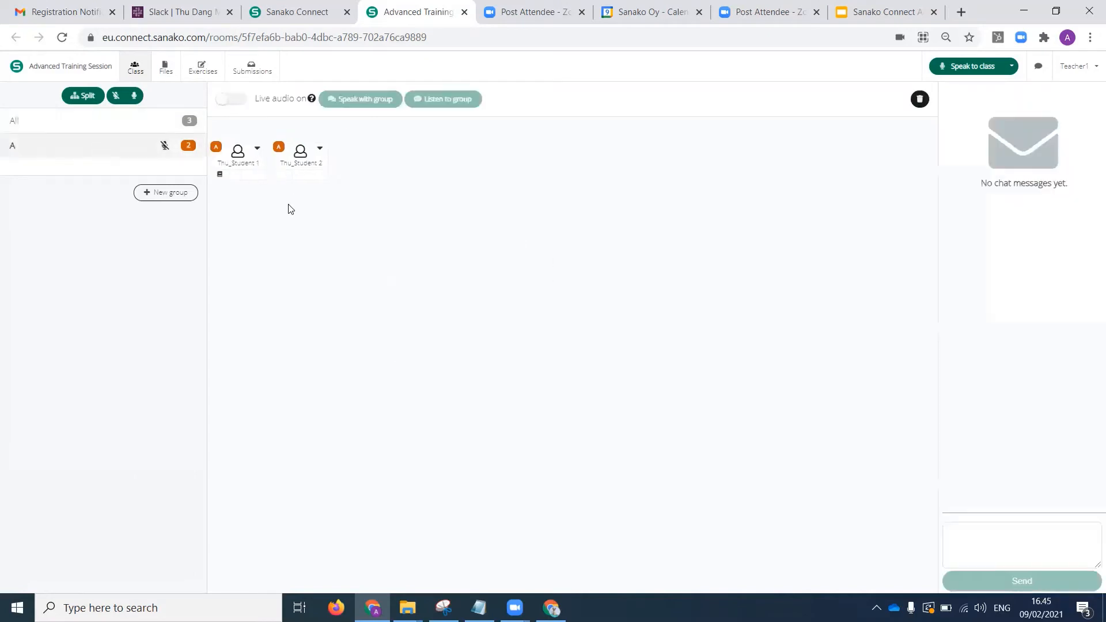
pyautogui.click(233, 104)
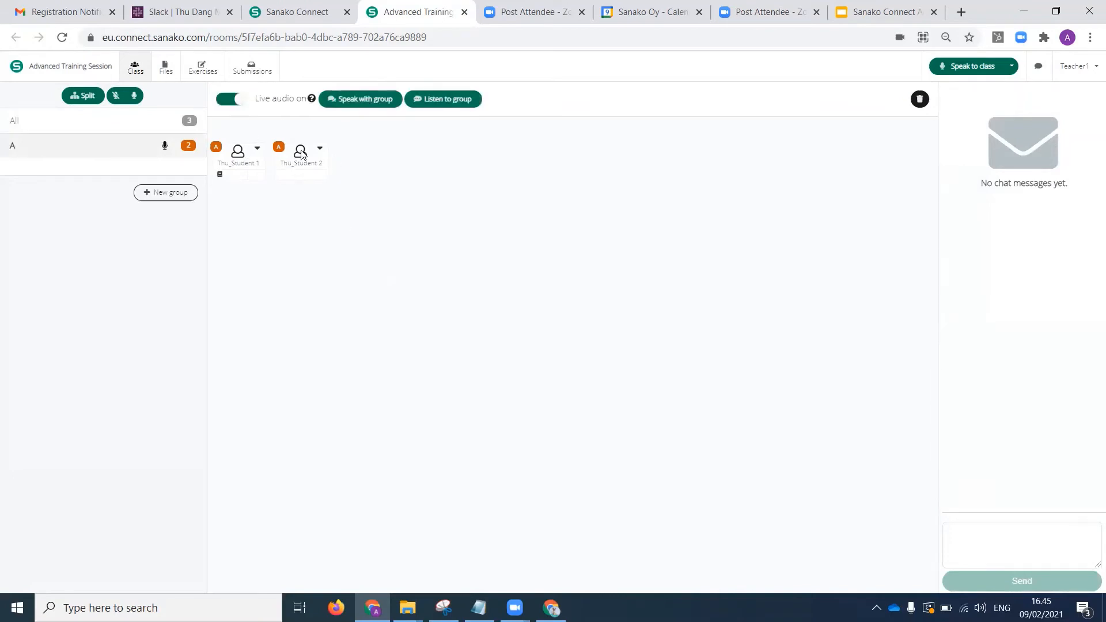